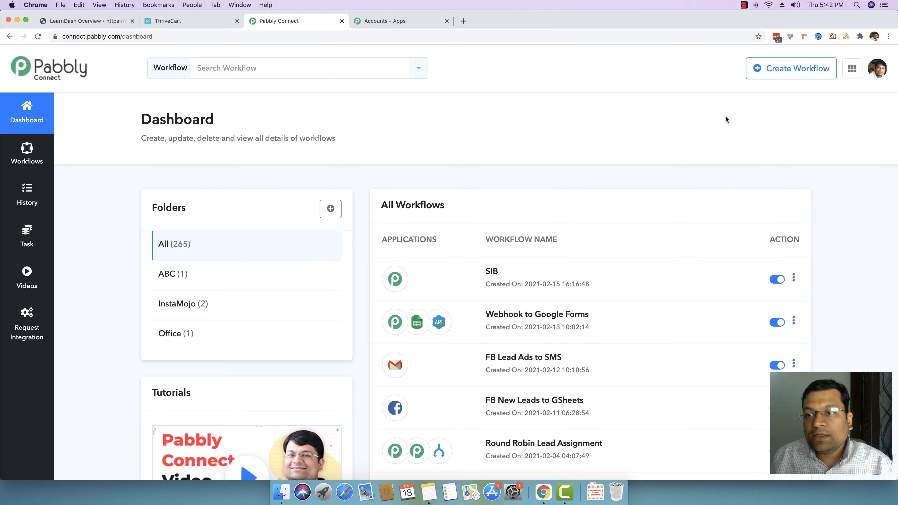
Step: Create a new workflow named ThriveCart to LearnDash
click(787, 71)
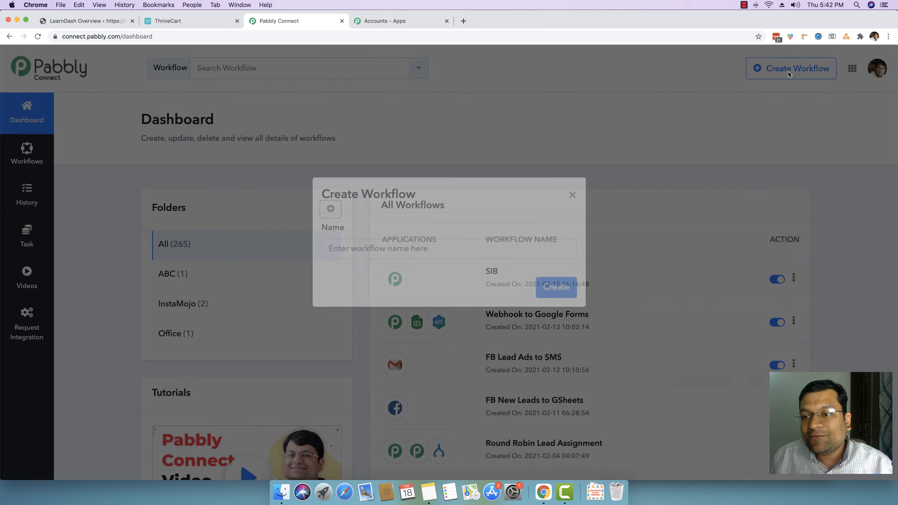
click(445, 265)
text(Thrive)
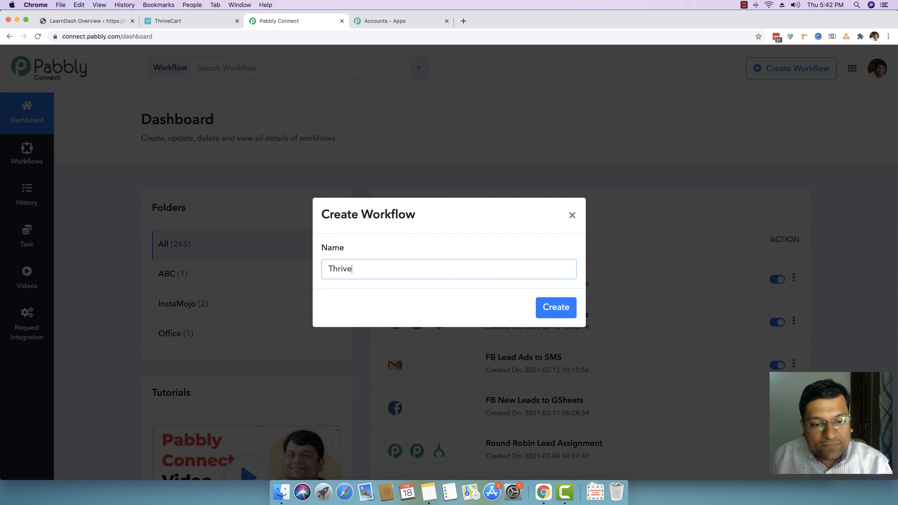
text(Cart )
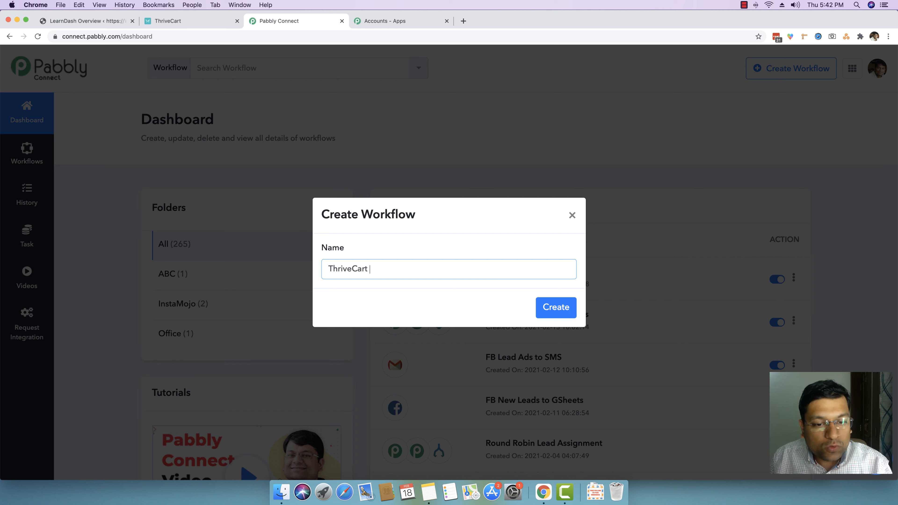
text(to LearnDash)
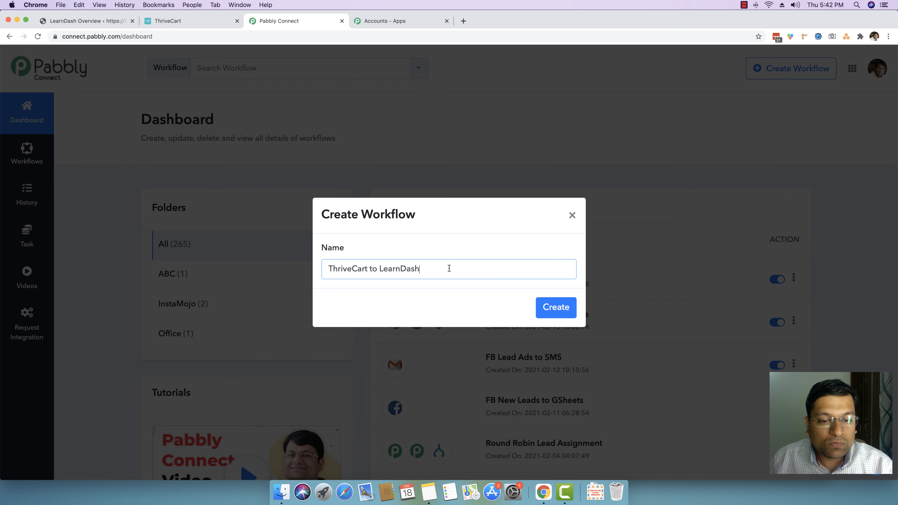
drag(368, 269, 340, 268)
click(410, 269)
click(543, 305)
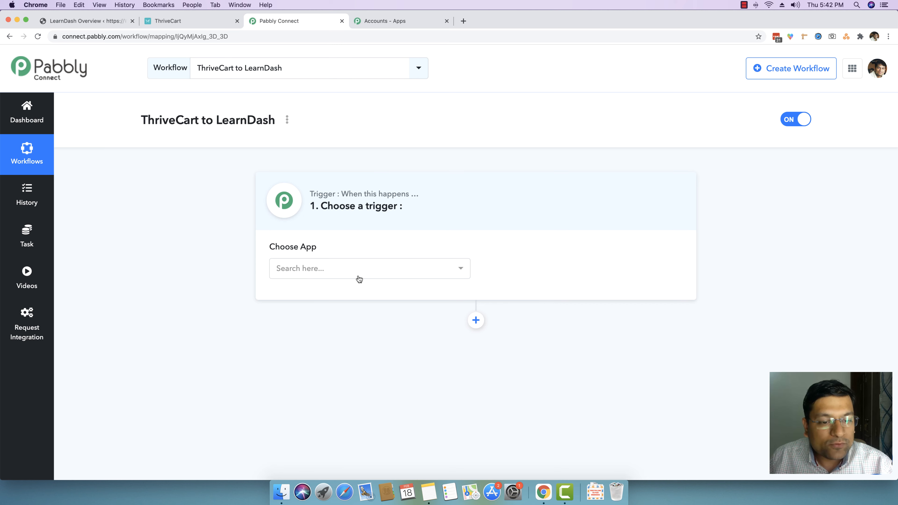
Step: Set the trigger app to ThriveCart with the New Sales trigger event
click(334, 273)
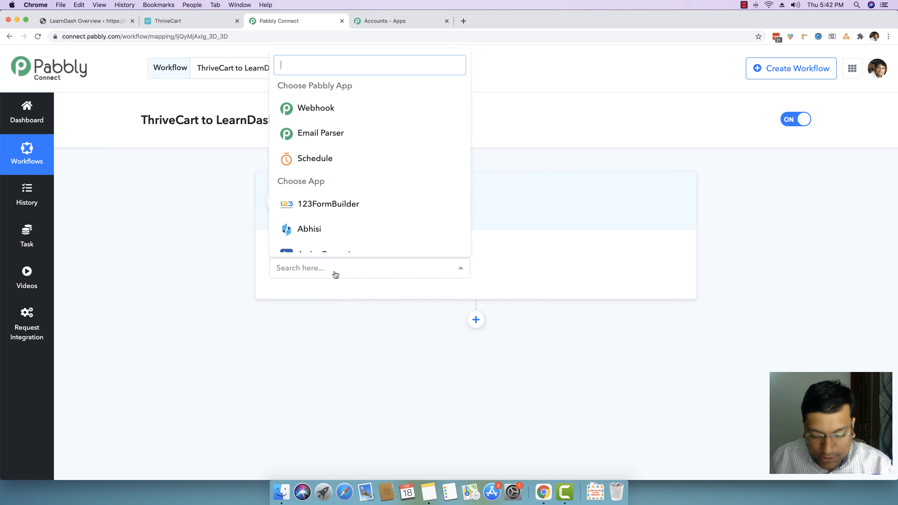
text(thrive)
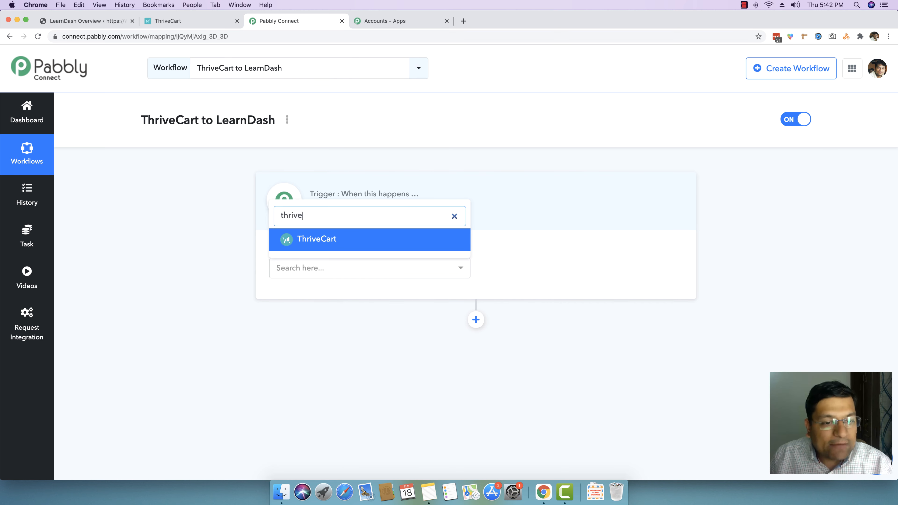
click(341, 244)
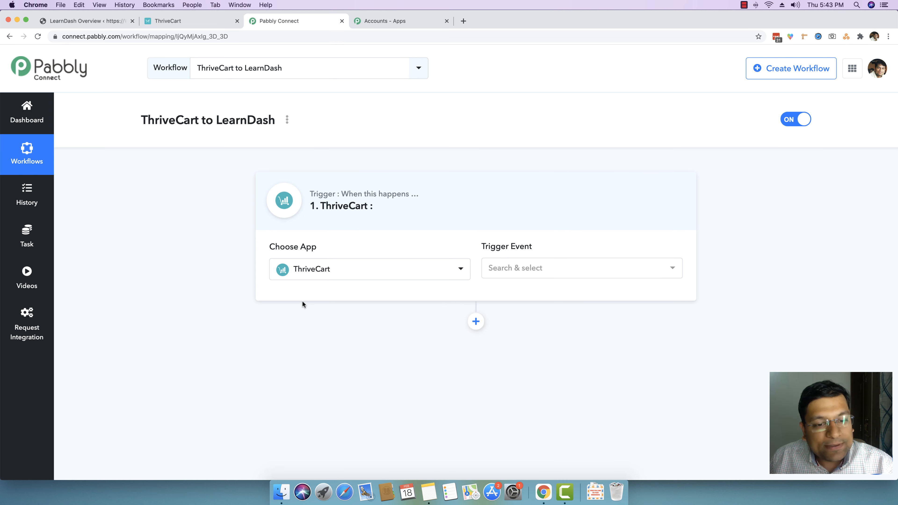
click(516, 270)
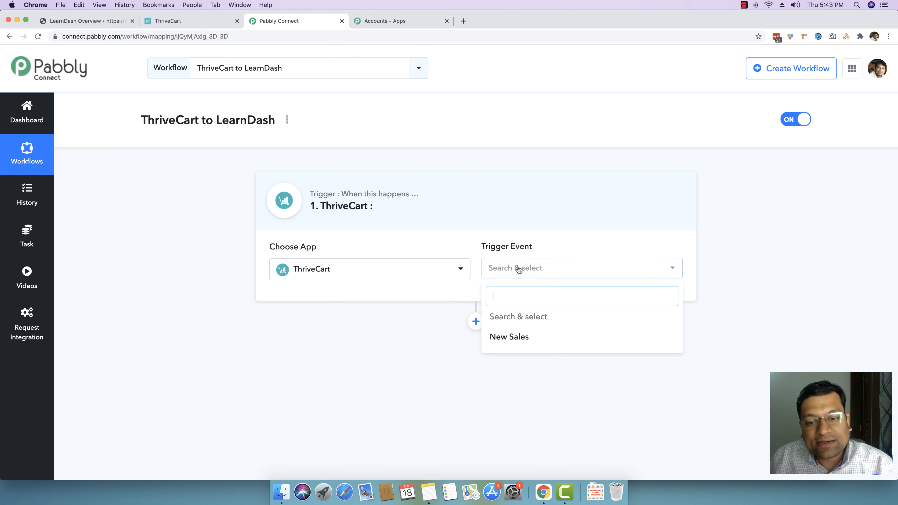
click(515, 340)
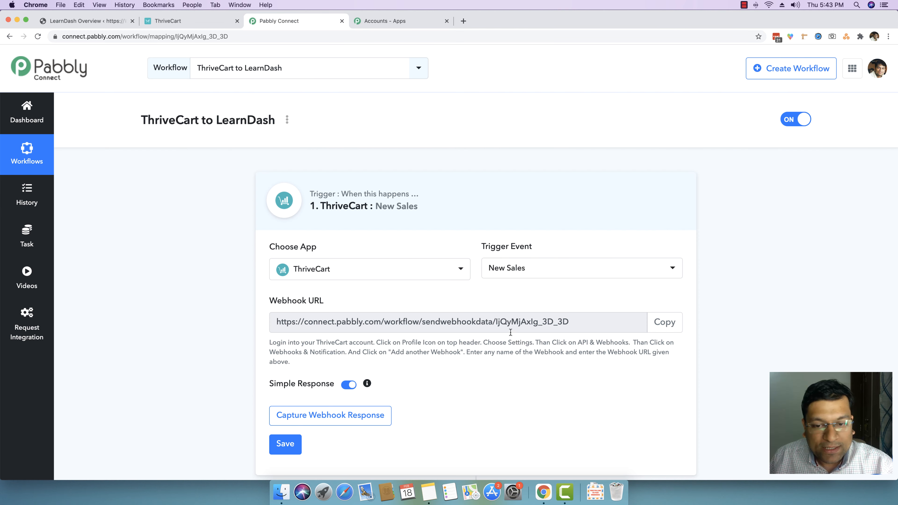
Step: Copy the trigger's webhook URL and start capturing the webhook response
scroll(508, 329, down, 1)
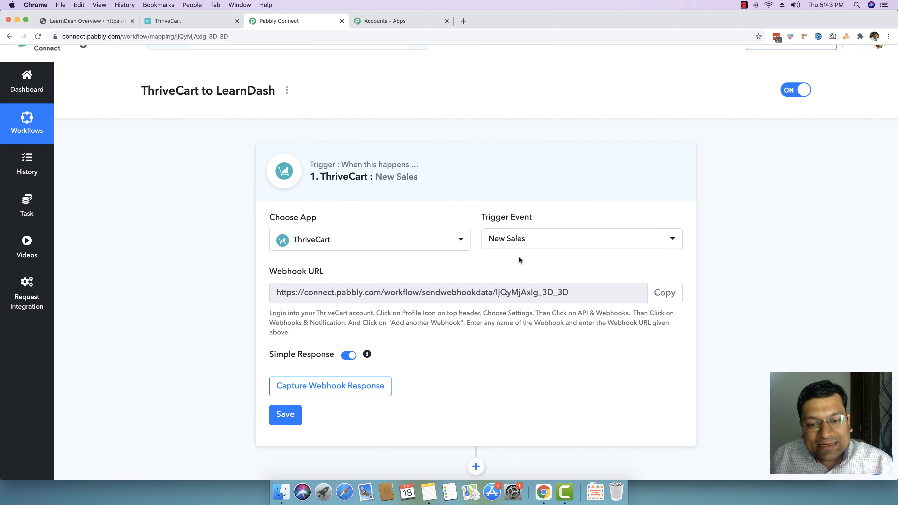
scroll(514, 258, down, 2)
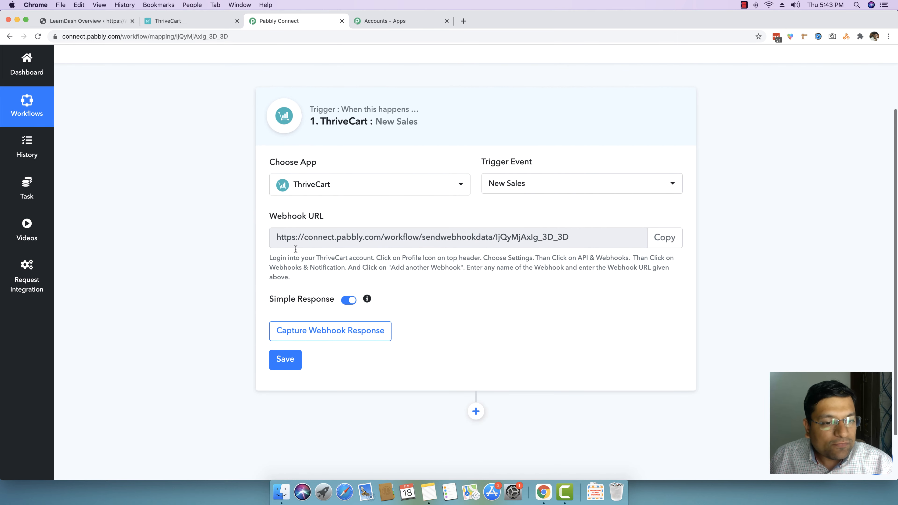
click(662, 243)
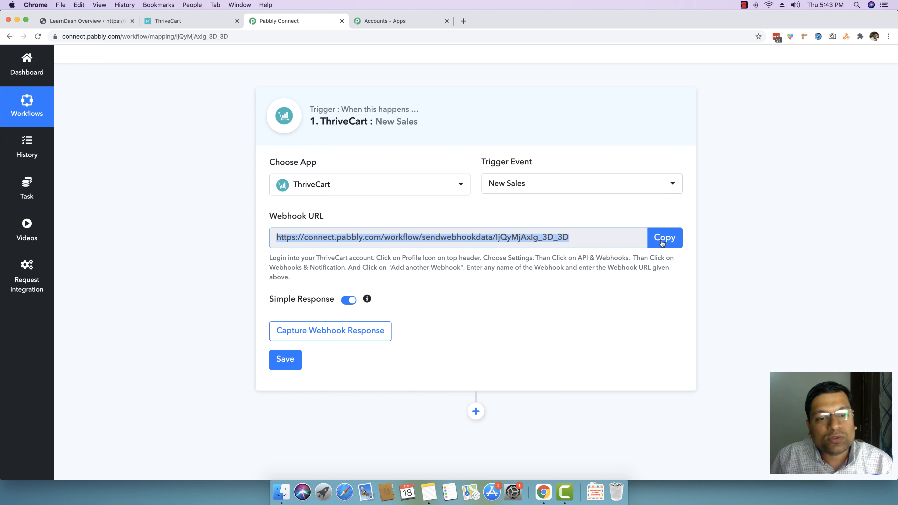
click(330, 330)
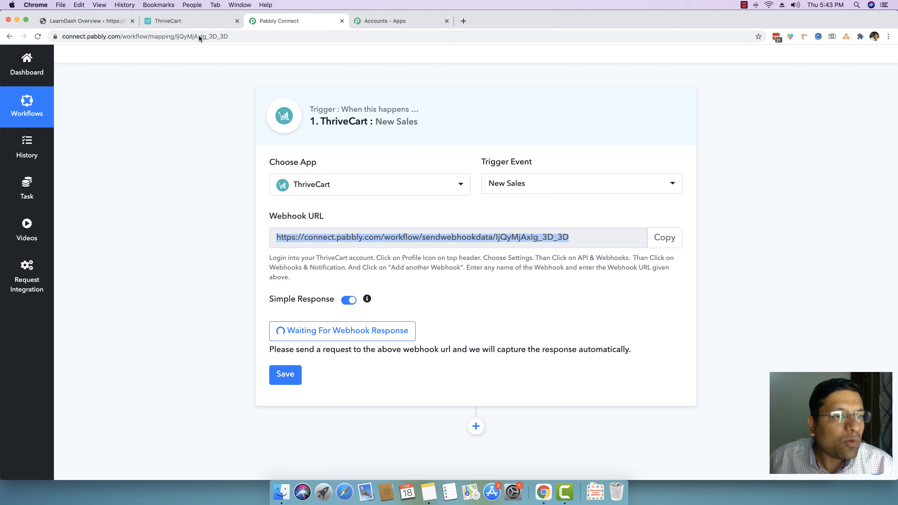
Step: In ThriveCart, open the checkout page of the Digital Marketing 101 Course product
click(188, 21)
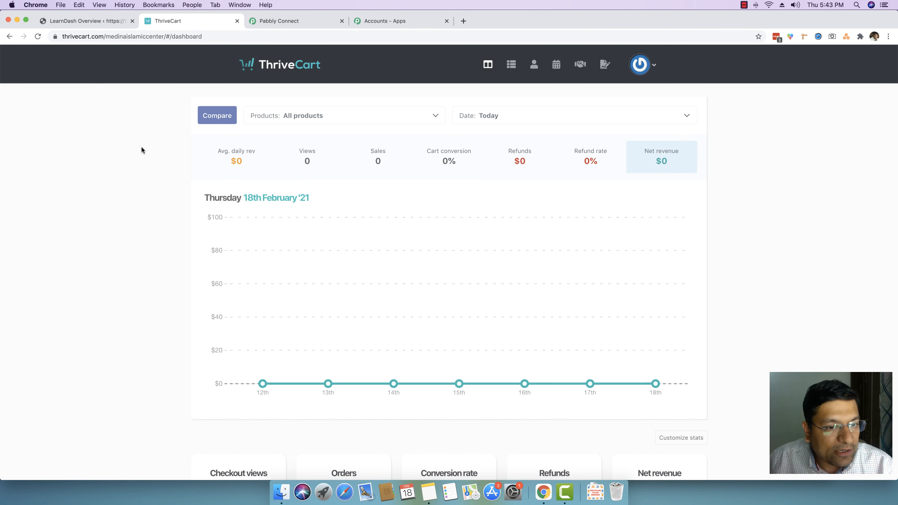
click(511, 65)
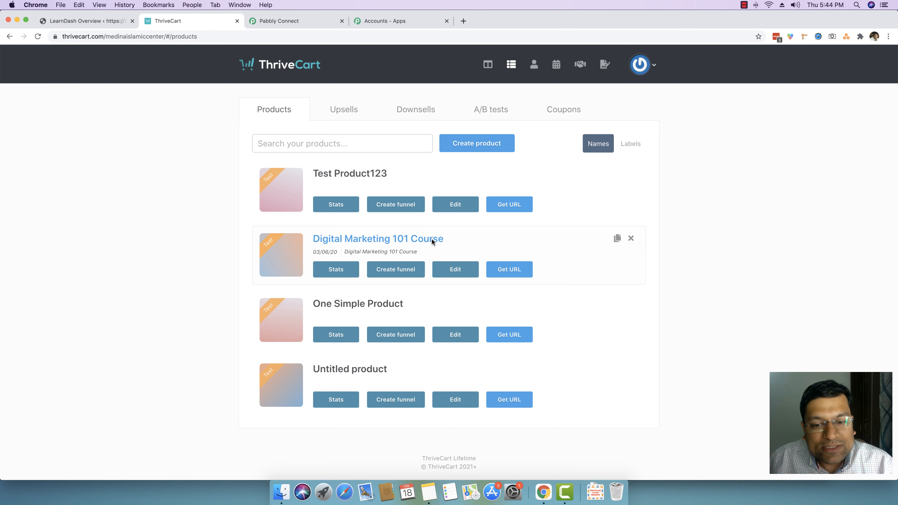
click(499, 269)
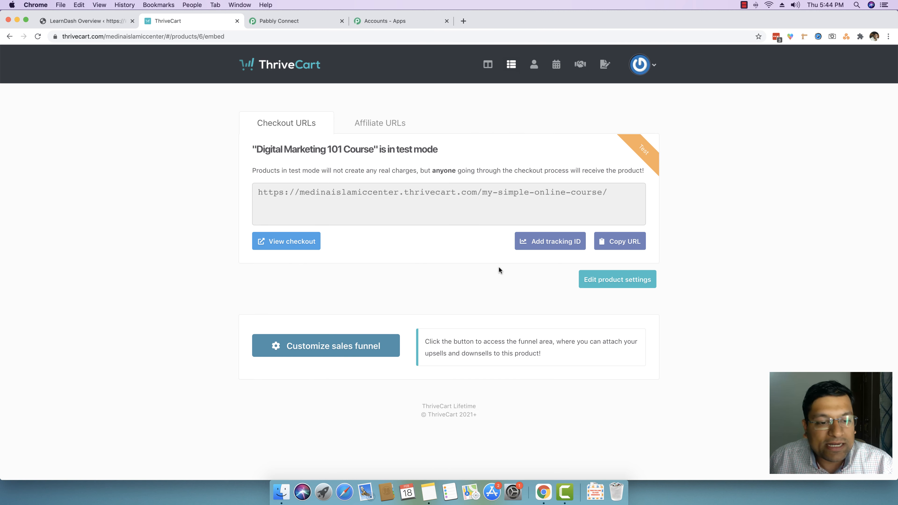
click(280, 244)
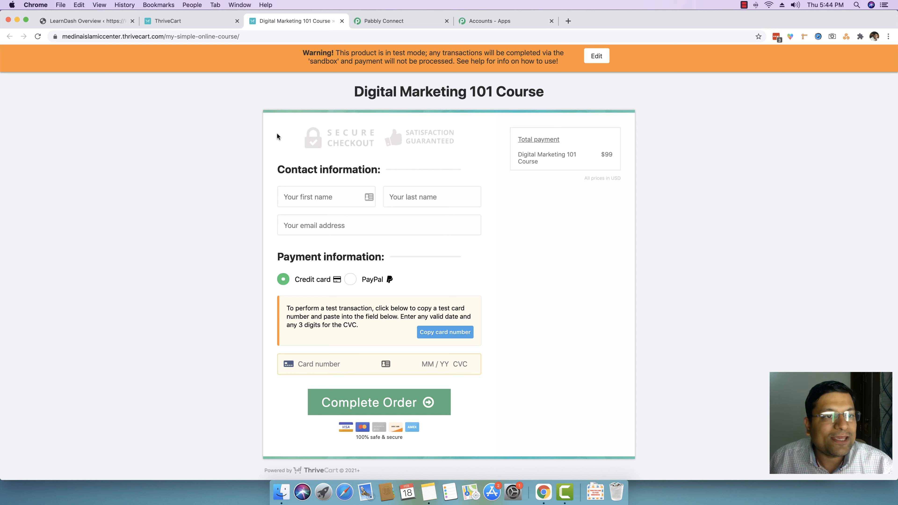
Step: Open ThriveCart's API & webhooks settings for webhooks and notifications
click(195, 24)
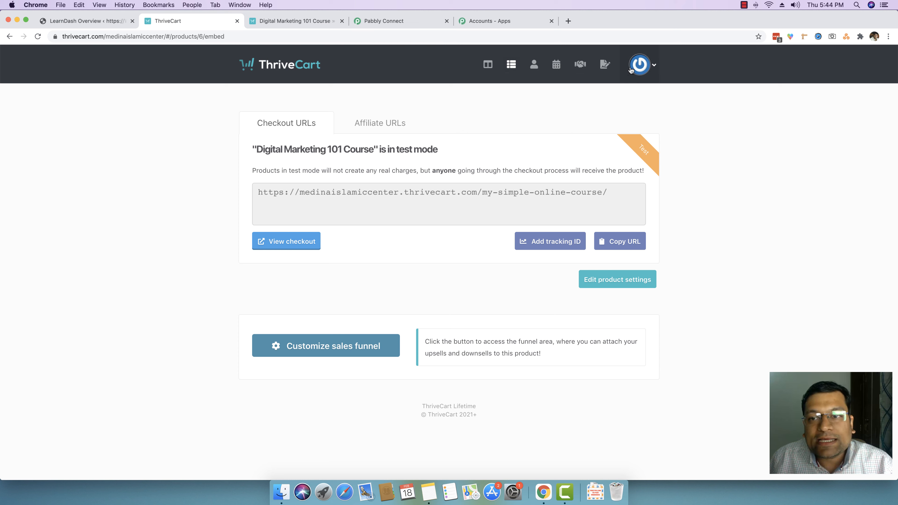
click(645, 67)
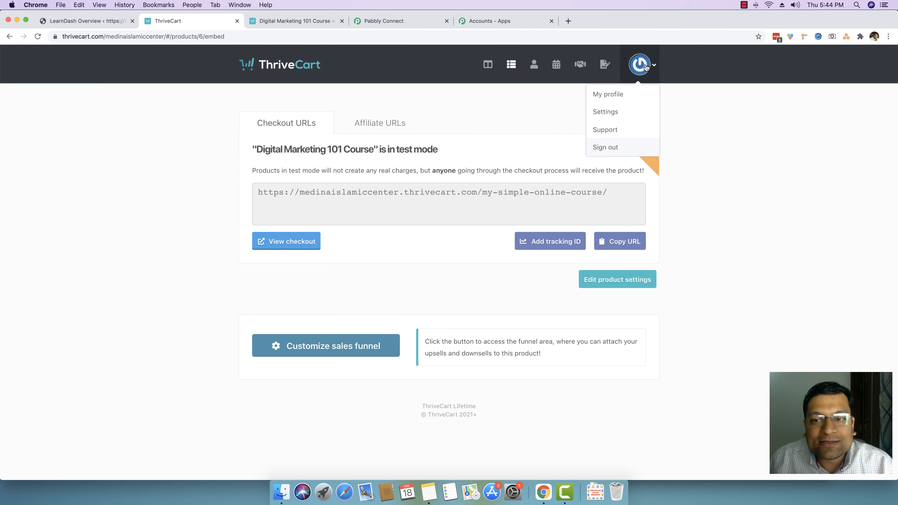
click(605, 112)
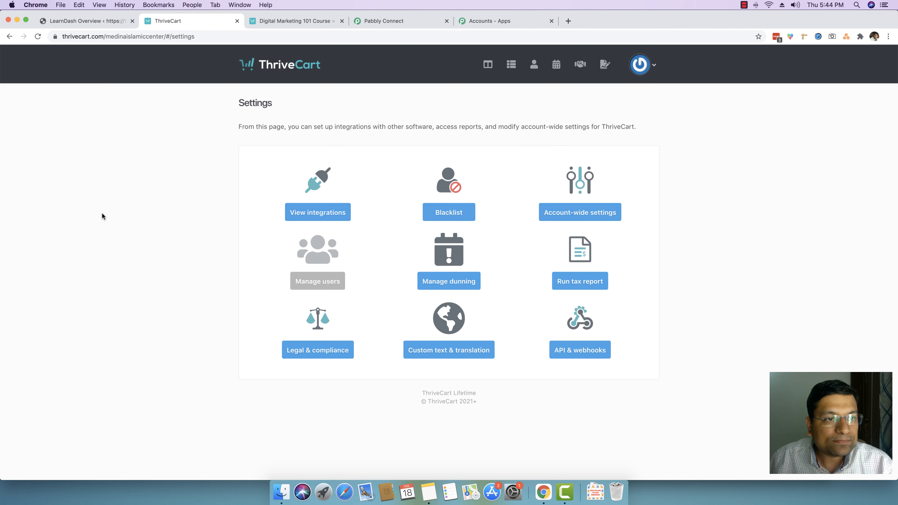
click(591, 355)
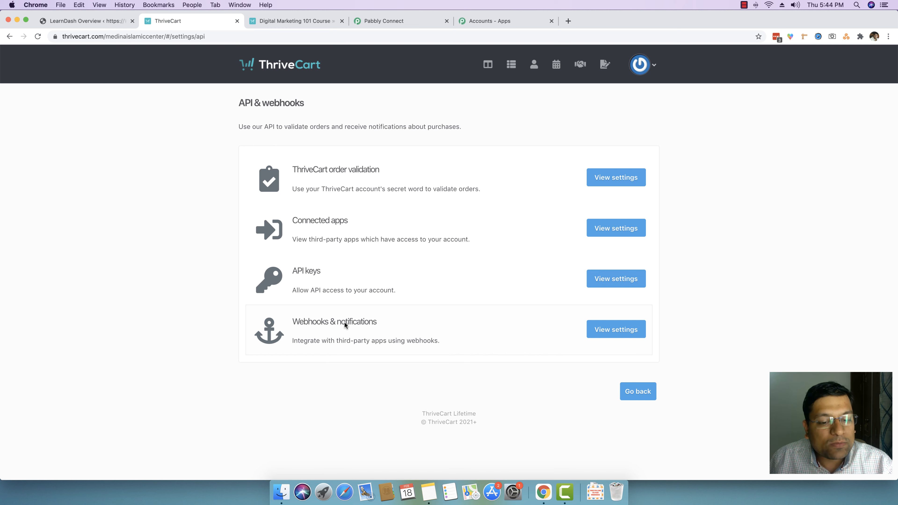
click(615, 333)
scroll(446, 112, down, 1)
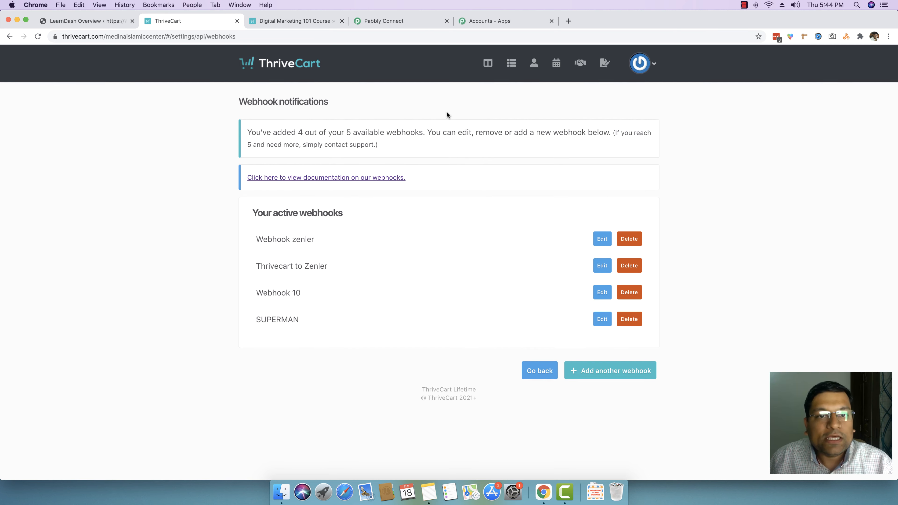
click(384, 21)
click(189, 21)
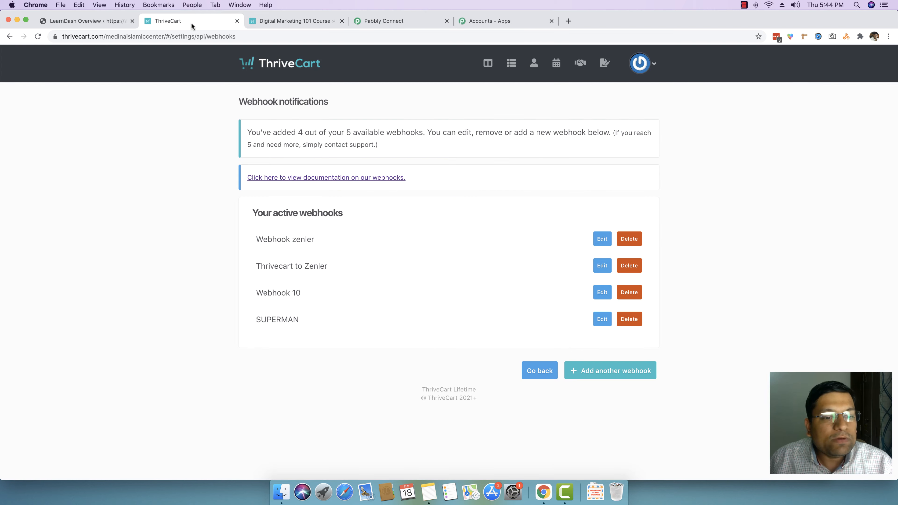
scroll(547, 290, up, 1)
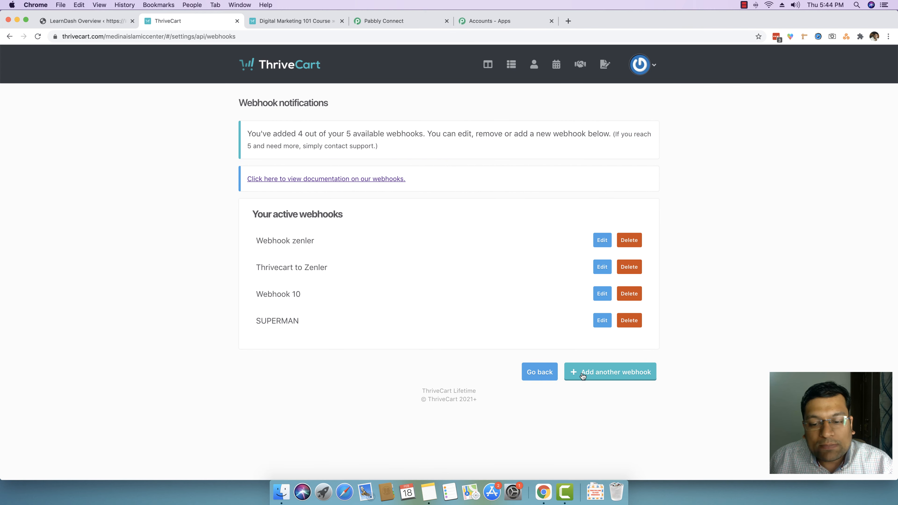
Step: Add another webhook and name it LearnDash Integration with ThriveCart
click(627, 376)
scroll(624, 374, down, 5)
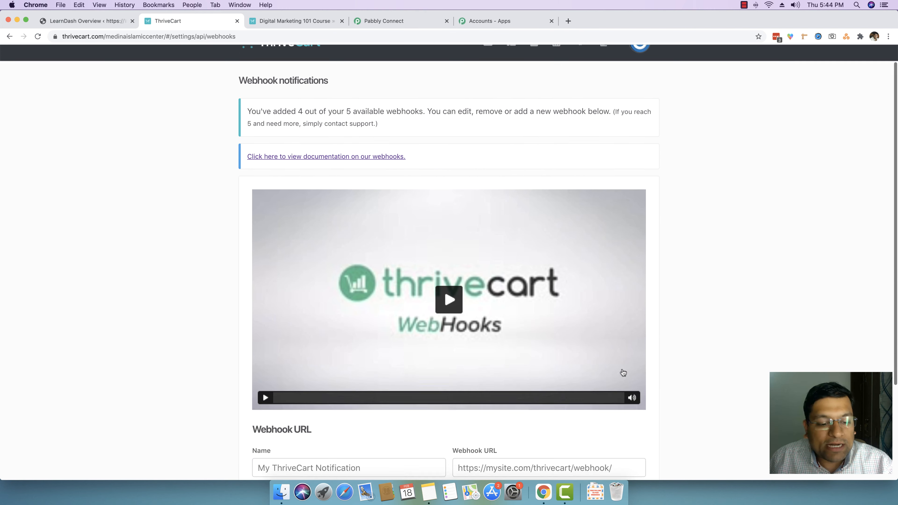
click(390, 376)
text(Laern)
key(BackSpace)
text(earn)
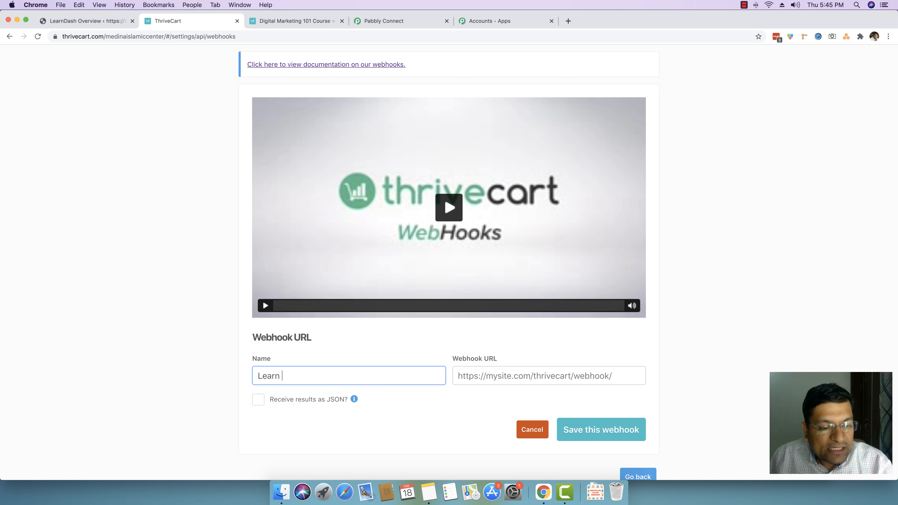
text(Dash Integratio)
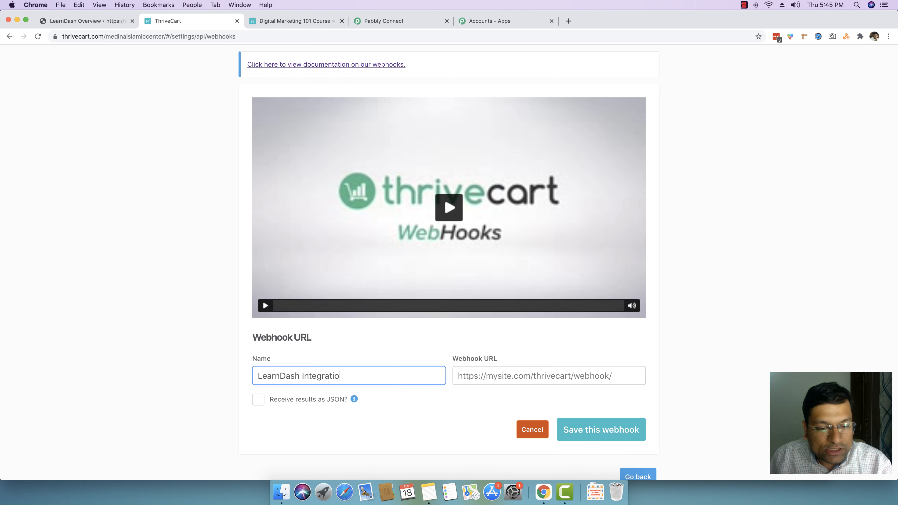
text(n with Thrvie)
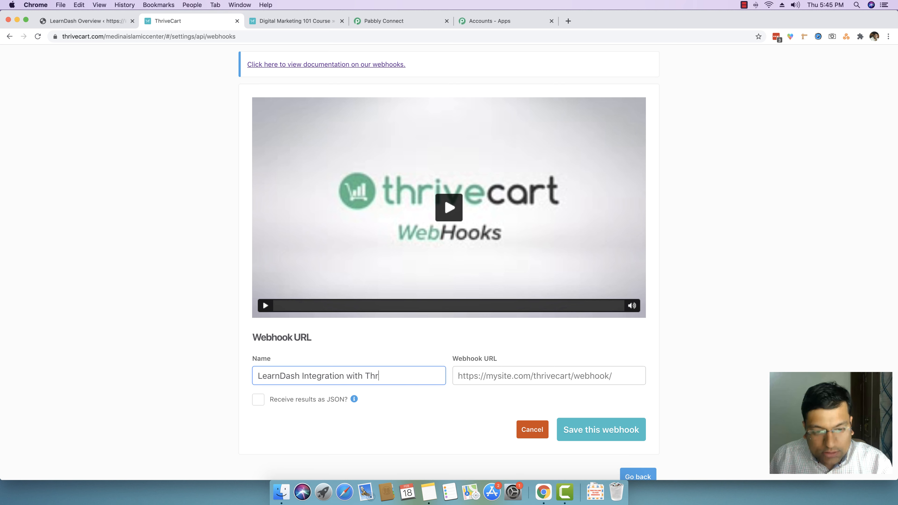
key(BackSpace)
key(BackSpace)
key(BackSpace)
text(iveCart)
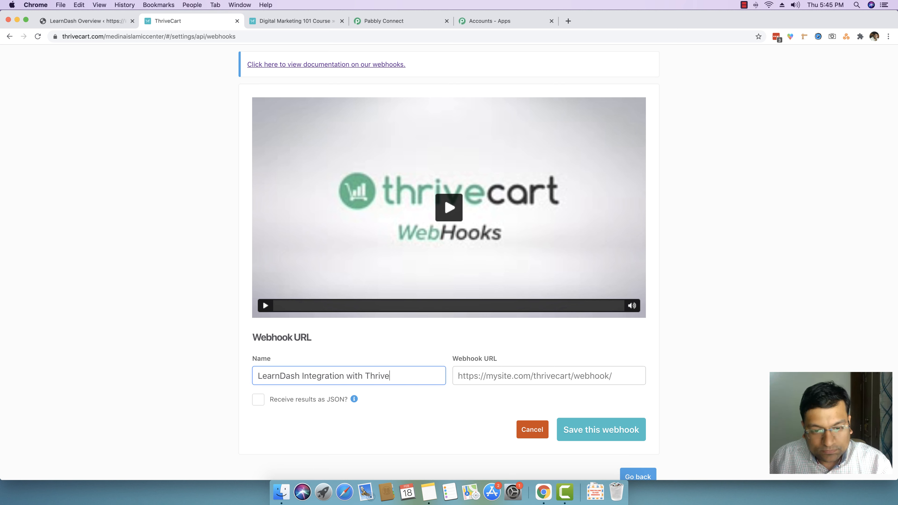
Step: Paste the copied Pabbly webhook URL into the webhook URL field and save the webhook
click(496, 378)
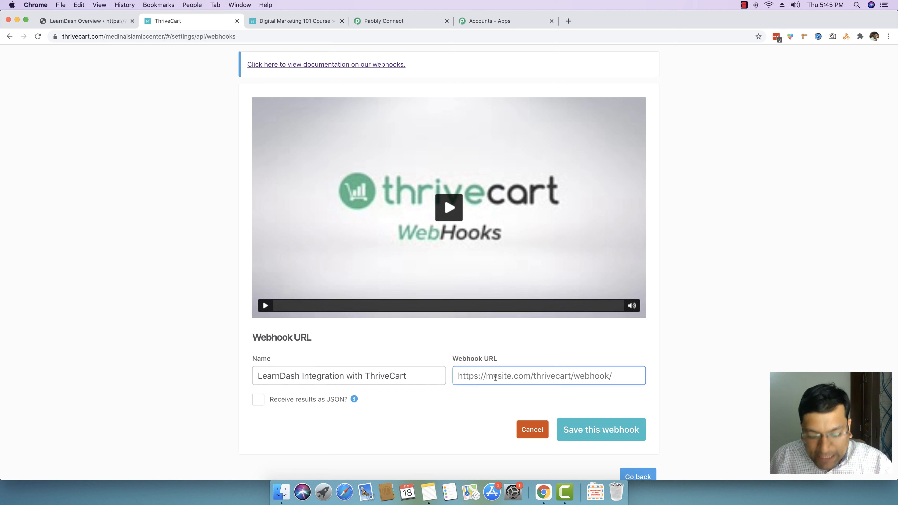
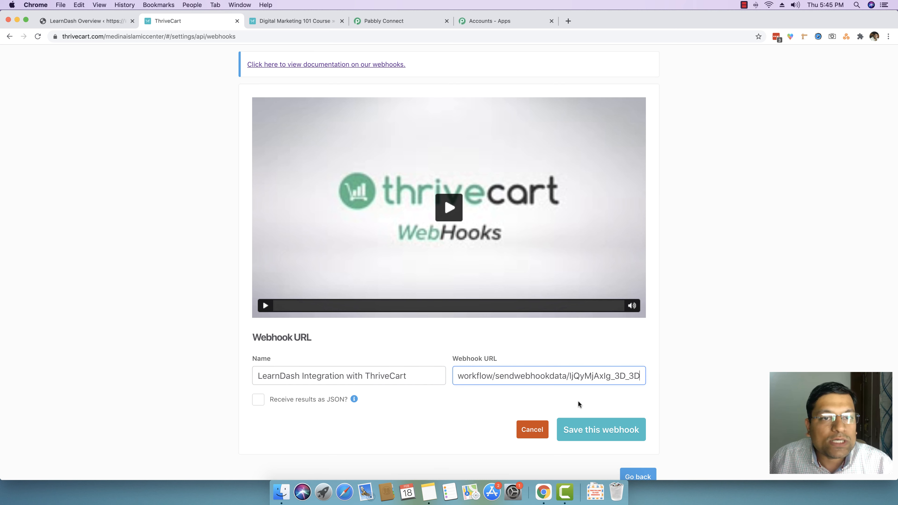
click(607, 428)
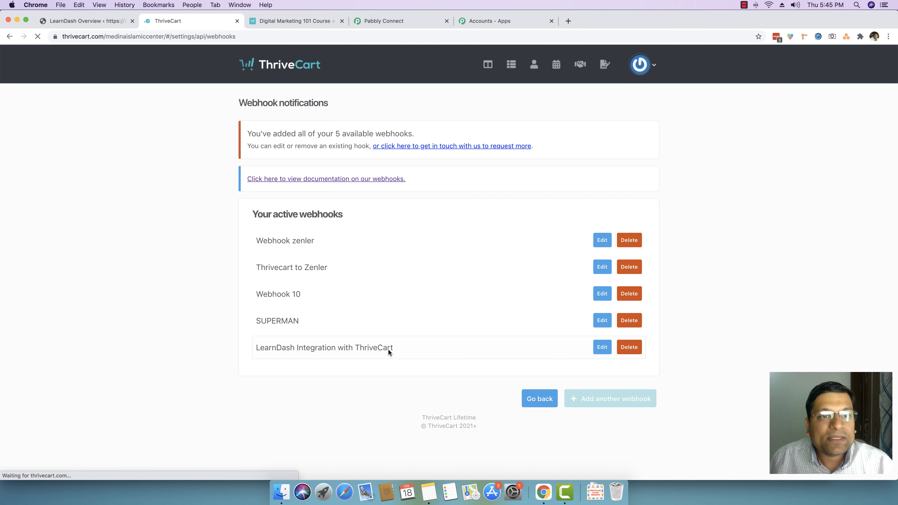
Step: Return to the Pabbly workflow tab
click(286, 22)
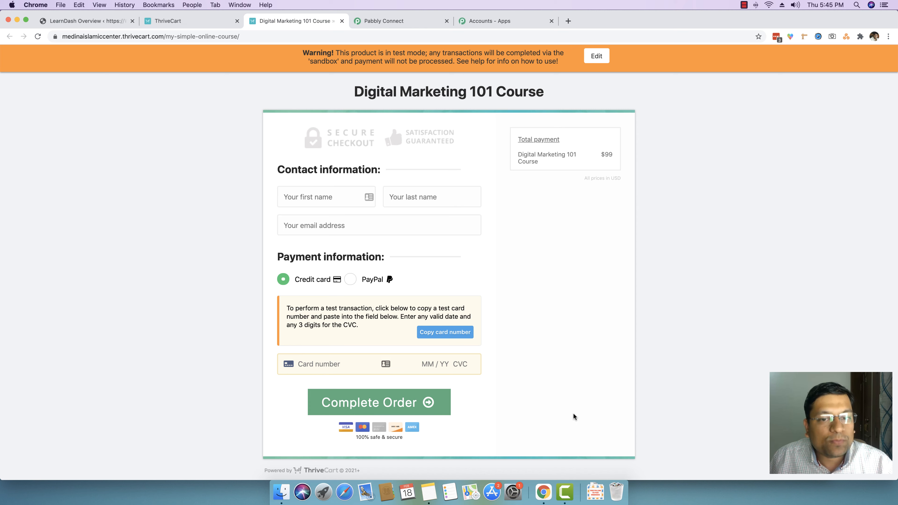
click(375, 21)
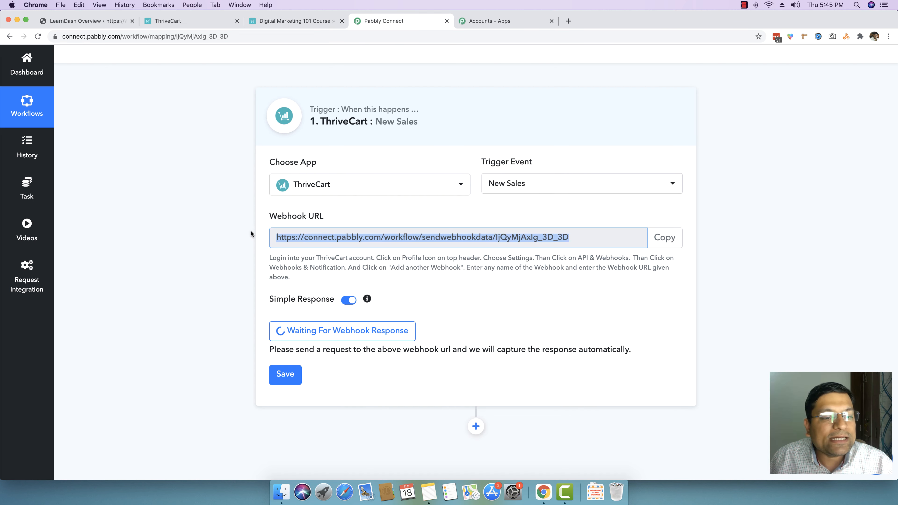
Step: On the Digital Marketing 101 Course checkout page, enter the buyer's first name, last name and e-mail and choose Credit card
click(305, 22)
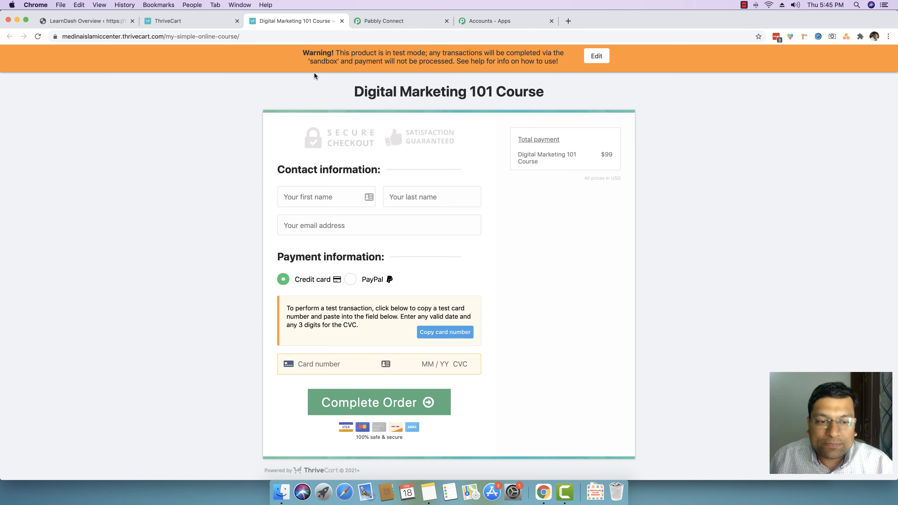
click(317, 192)
key(Tab)
key(Tab)
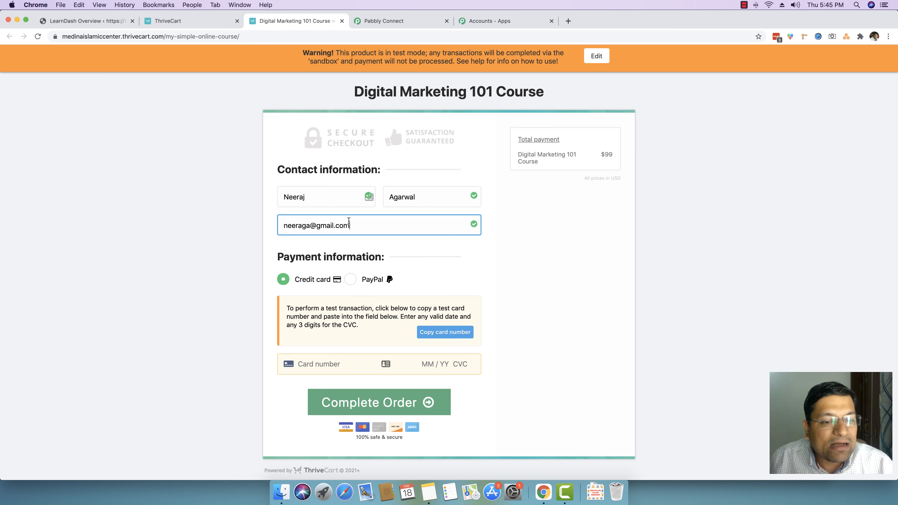
click(282, 280)
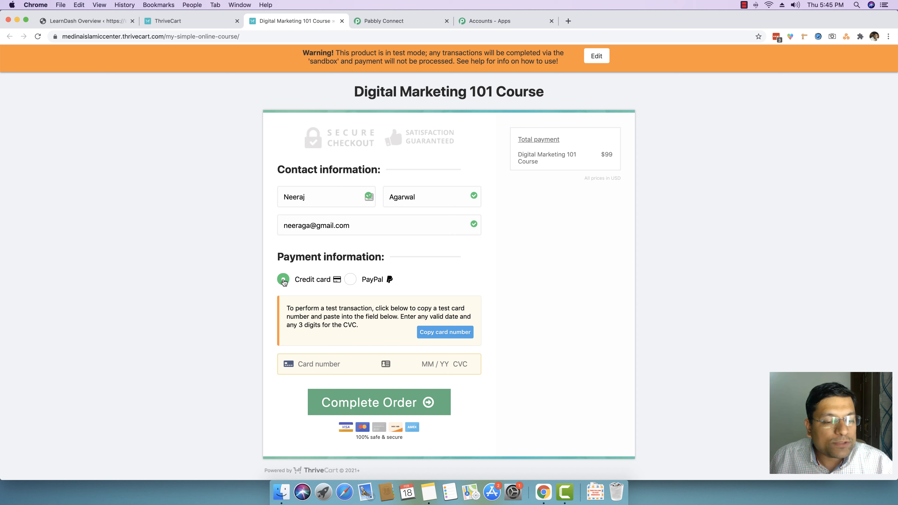
Step: Copy the test card number into the card field, enter expiry 12 / 33 and CVC, and complete the order
click(440, 334)
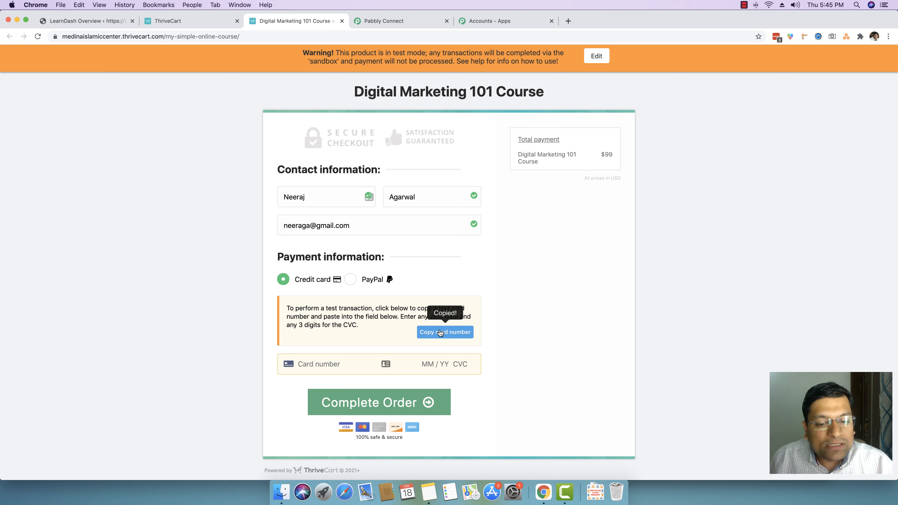
click(340, 360)
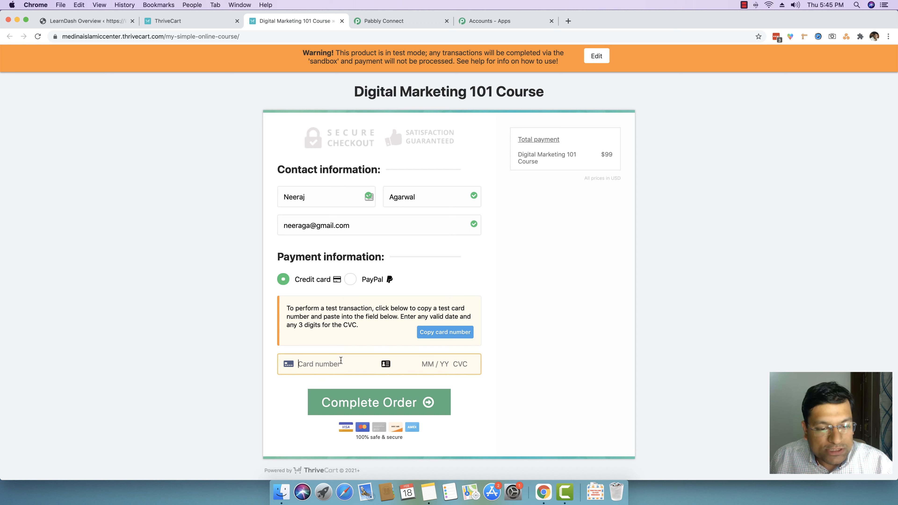
key(super+v)
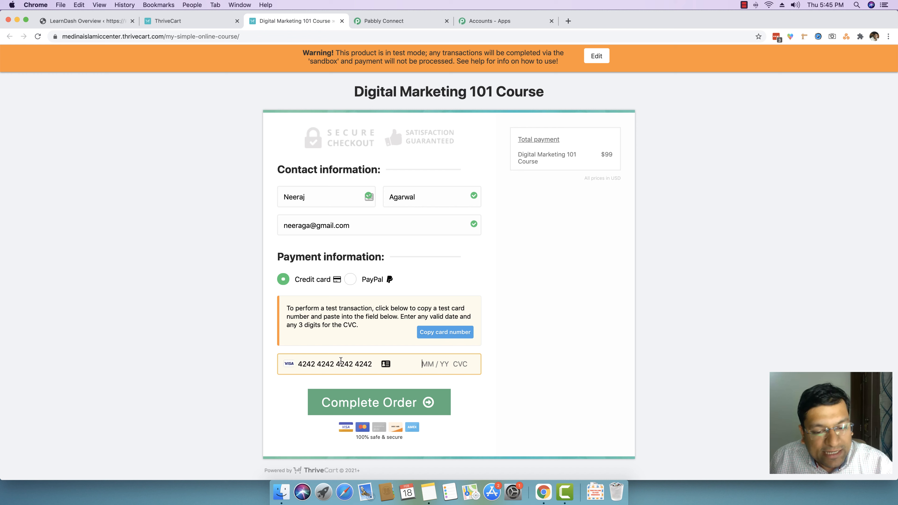
text(12 / )
text(33 )
text(334)
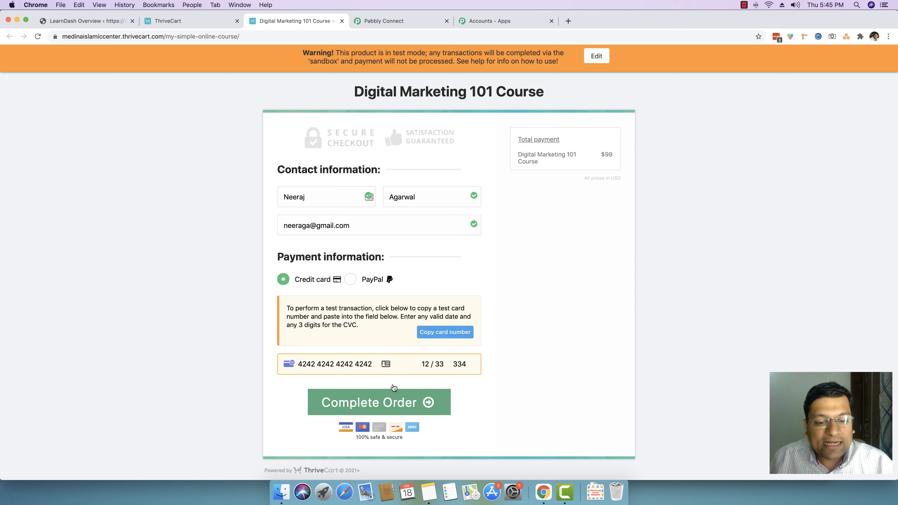
click(384, 402)
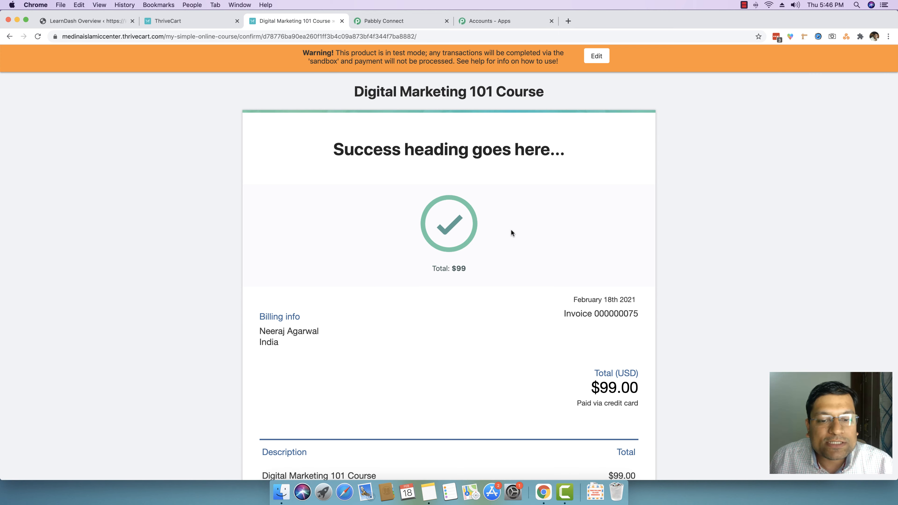
Step: Back in the Pabbly workflow, review the captured ThriveCart webhook response fields such as product name, customer email and name
click(401, 22)
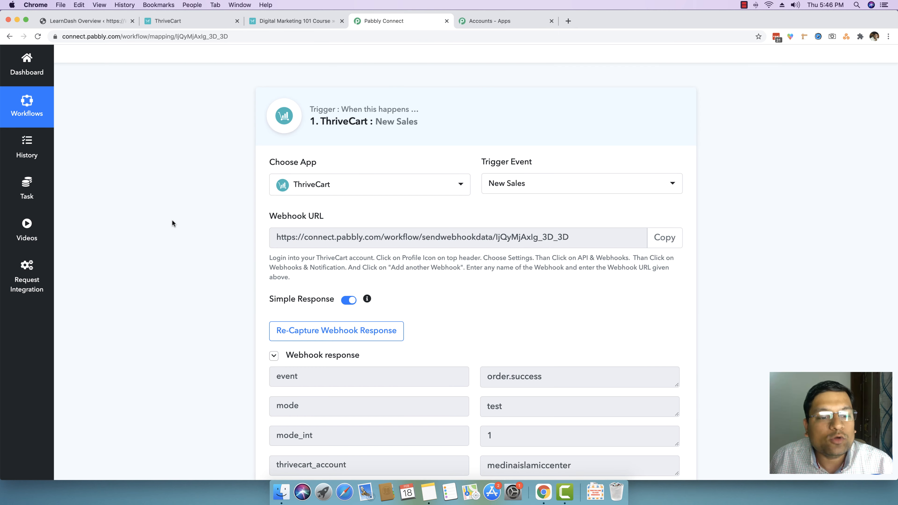
scroll(172, 221, down, 5)
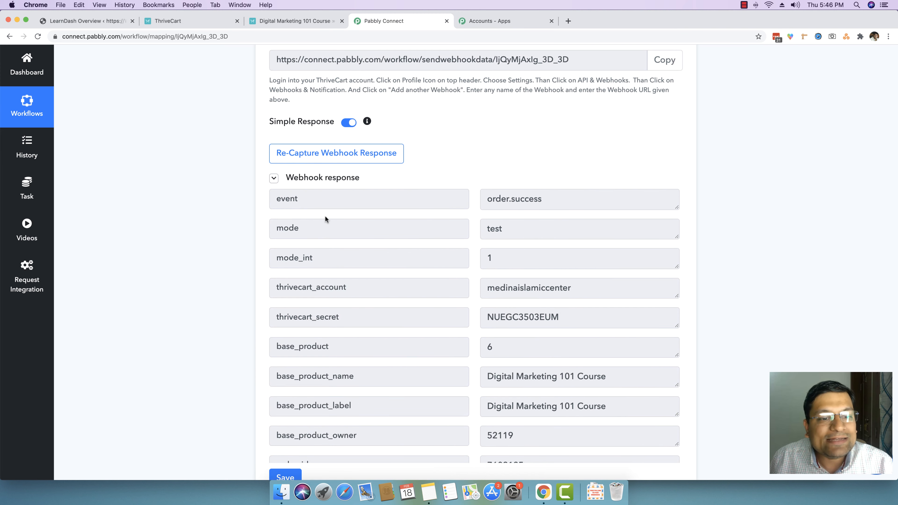
scroll(324, 216, up, 1)
double_click(306, 209)
click(343, 213)
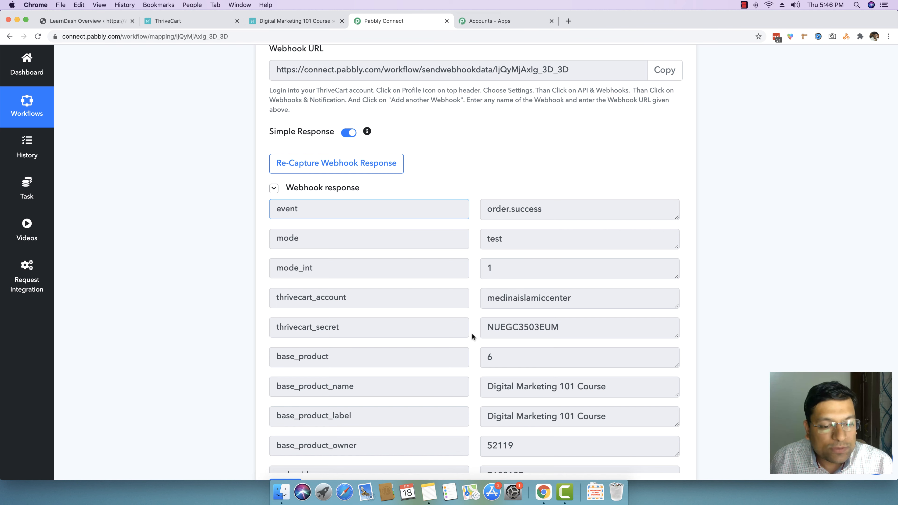
scroll(471, 334, down, 3)
double_click(357, 302)
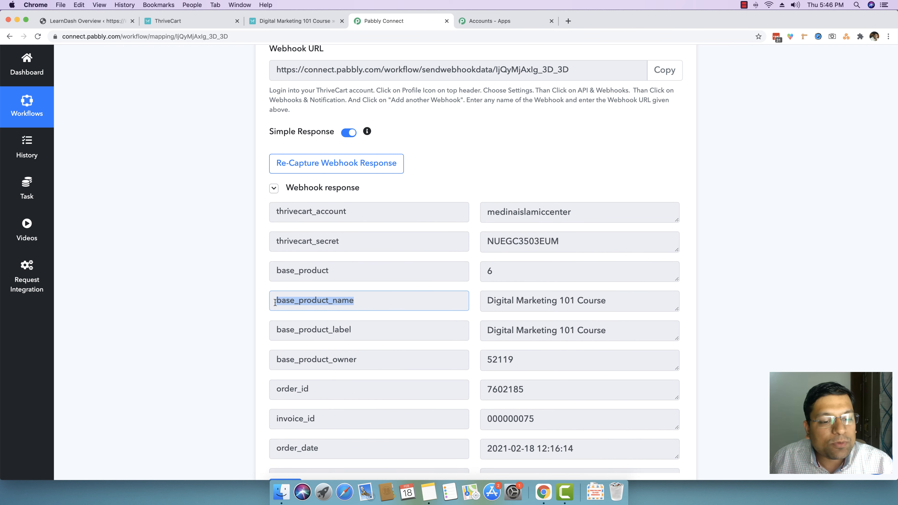
click(398, 307)
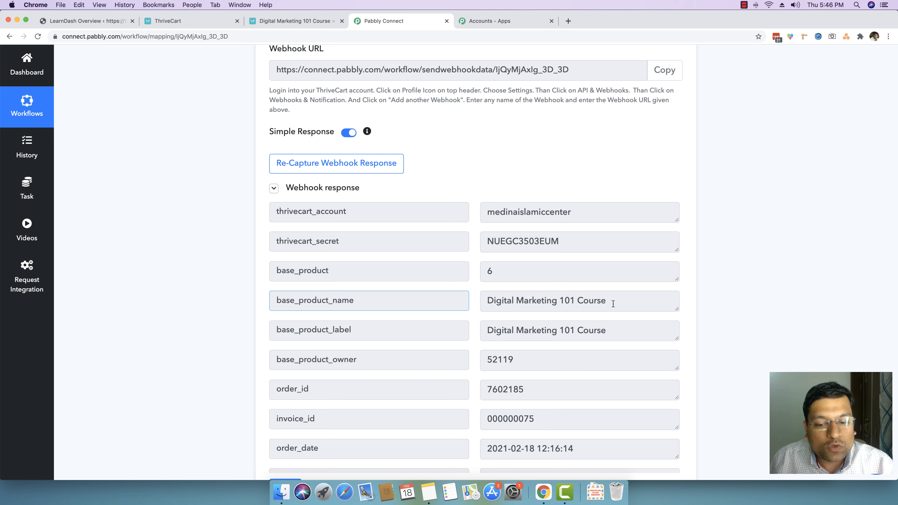
scroll(612, 303, down, 15)
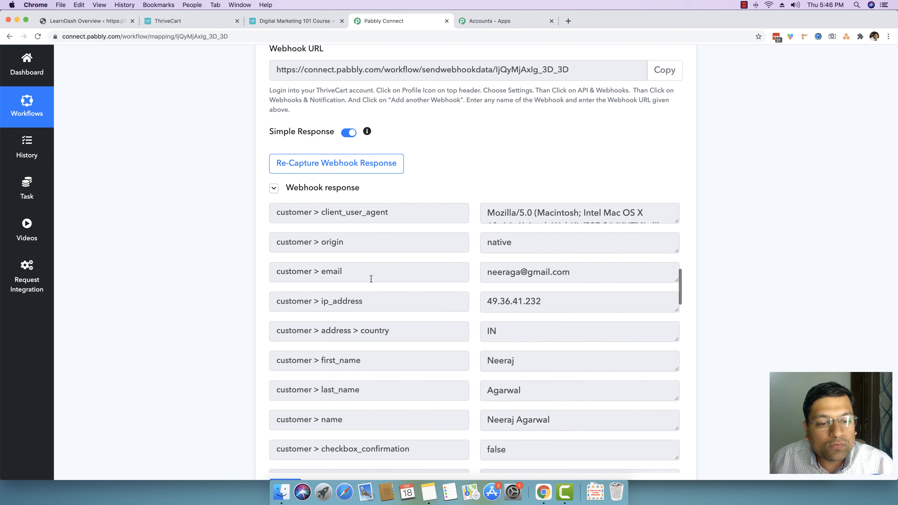
drag(344, 271, 282, 273)
click(351, 269)
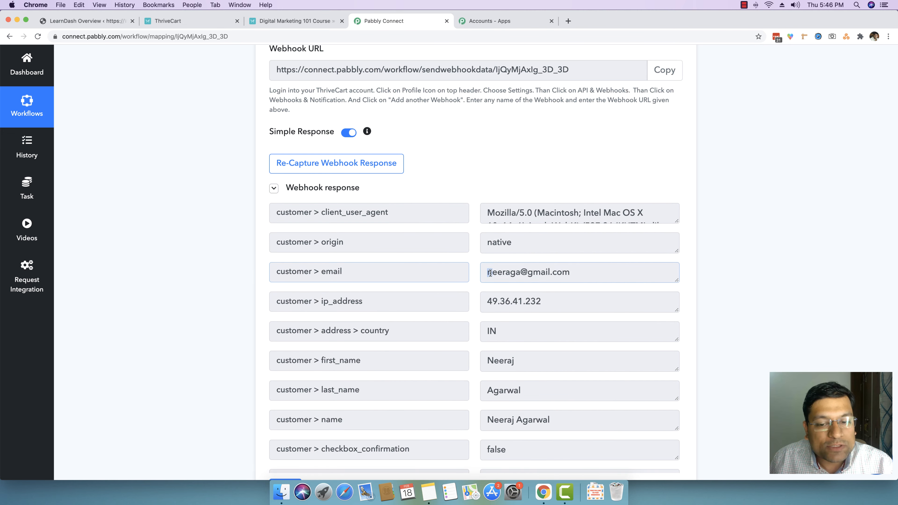
drag(490, 272, 573, 272)
click(574, 272)
scroll(340, 340, down, 2)
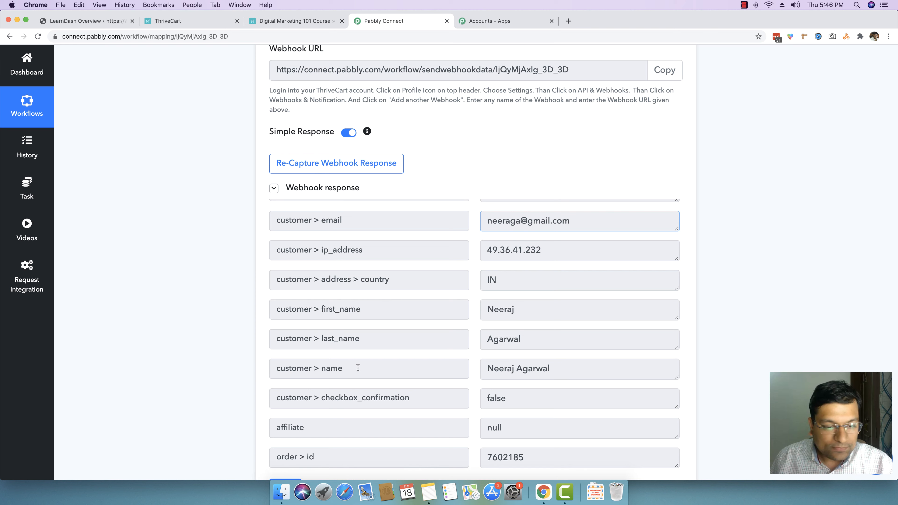
drag(355, 368, 287, 368)
click(288, 367)
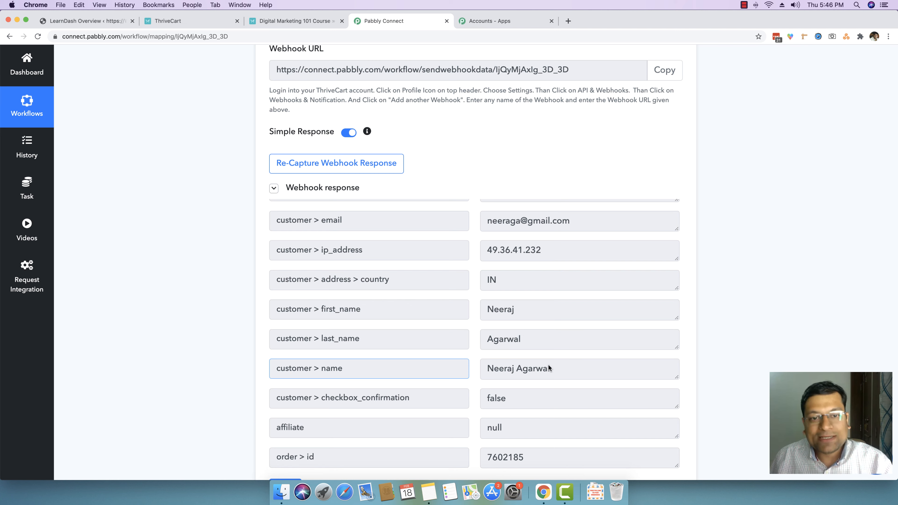
scroll(572, 350, up, 10)
scroll(780, 323, up, 5)
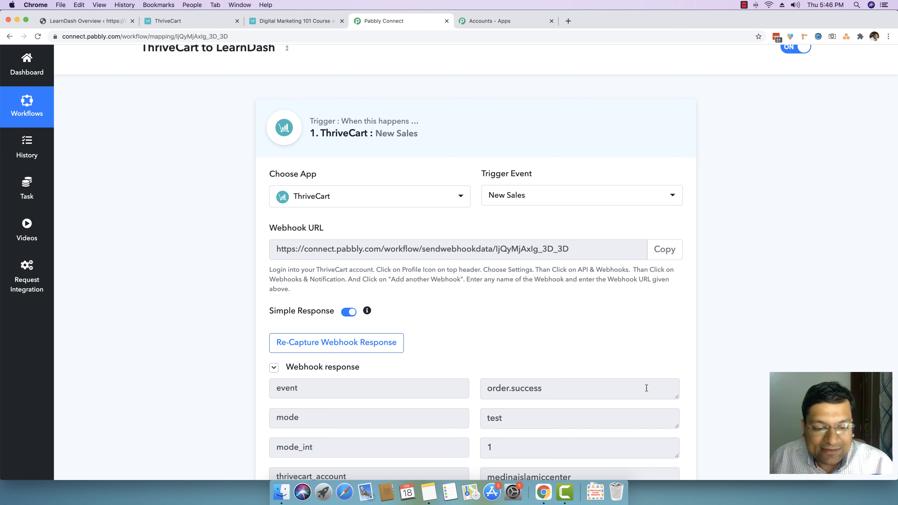
scroll(763, 329, down, 5)
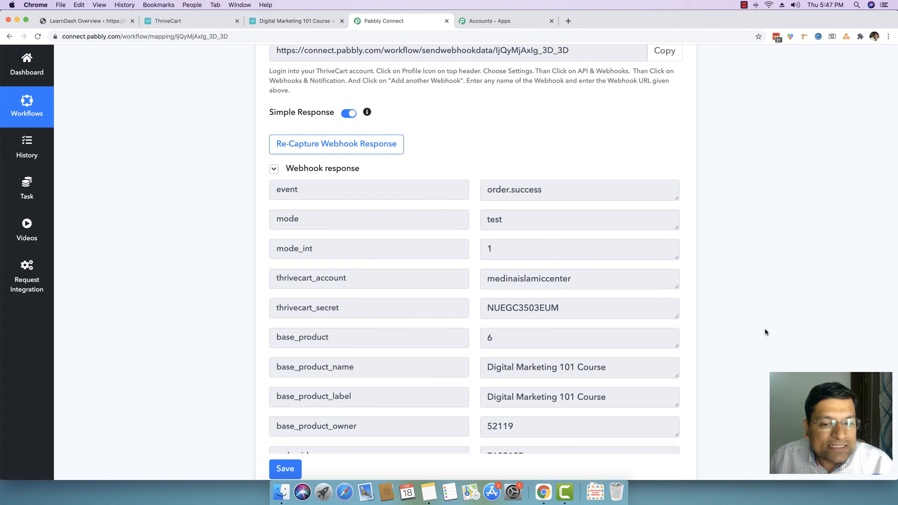
scroll(765, 331, down, 4)
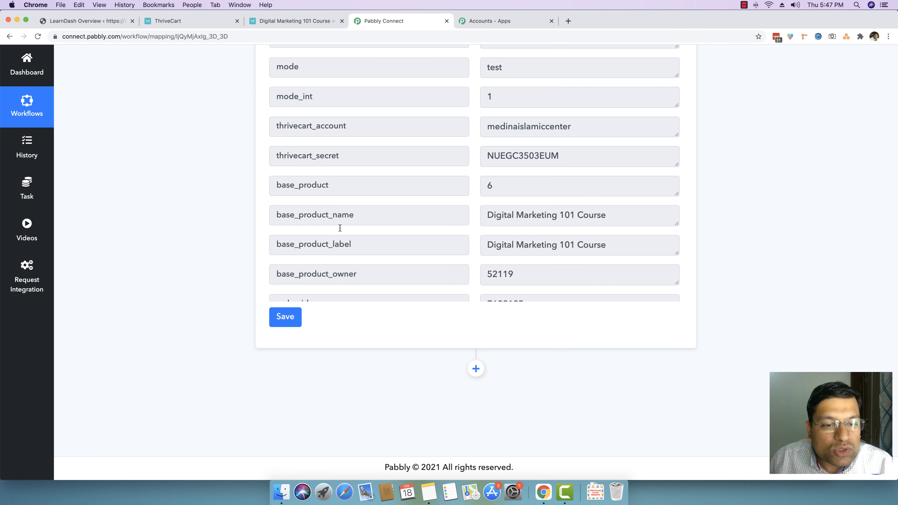
double_click(344, 185)
click(382, 187)
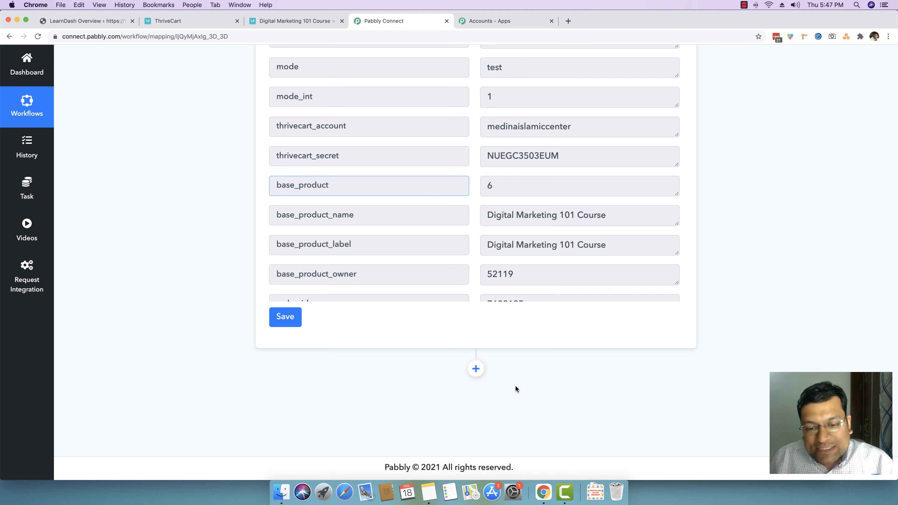
scroll(544, 215, down, 5)
scroll(546, 217, up, 4)
scroll(546, 216, up, 6)
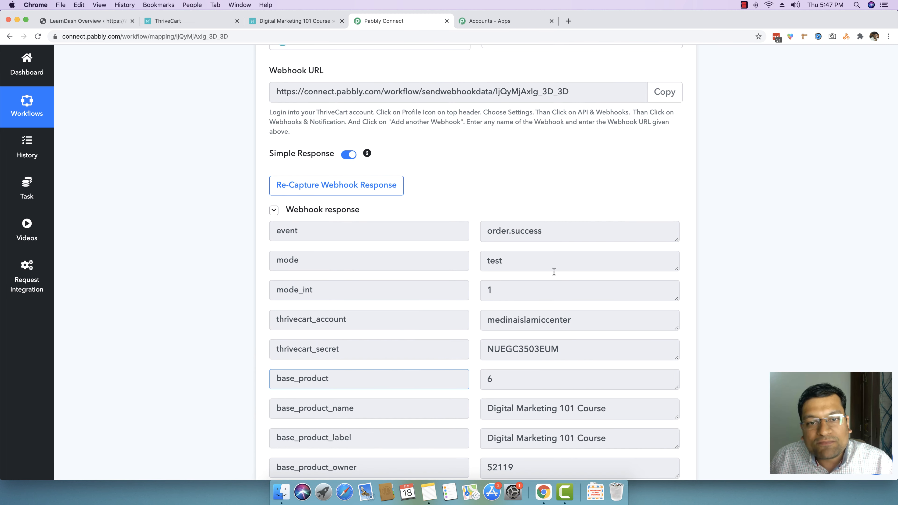
scroll(735, 306, down, 5)
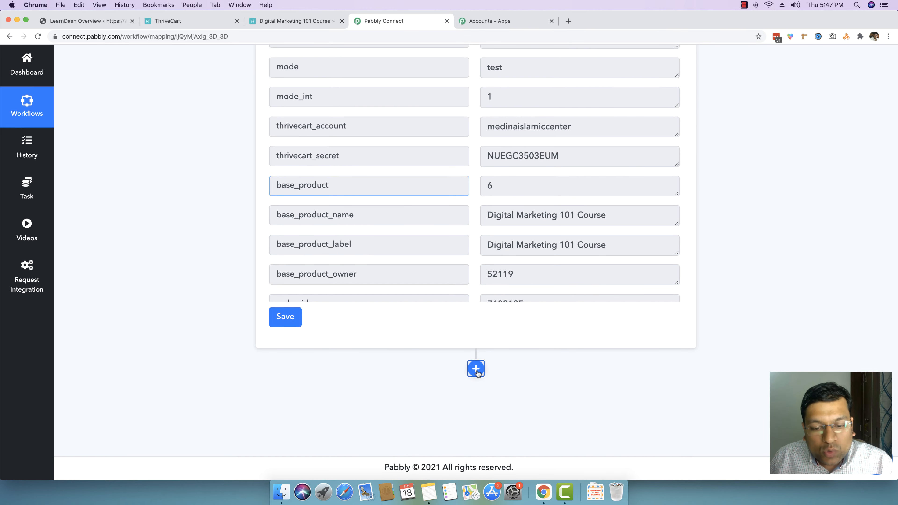
Step: Add an action step using the LearnDash app with the Enroll Into Course action event
click(475, 368)
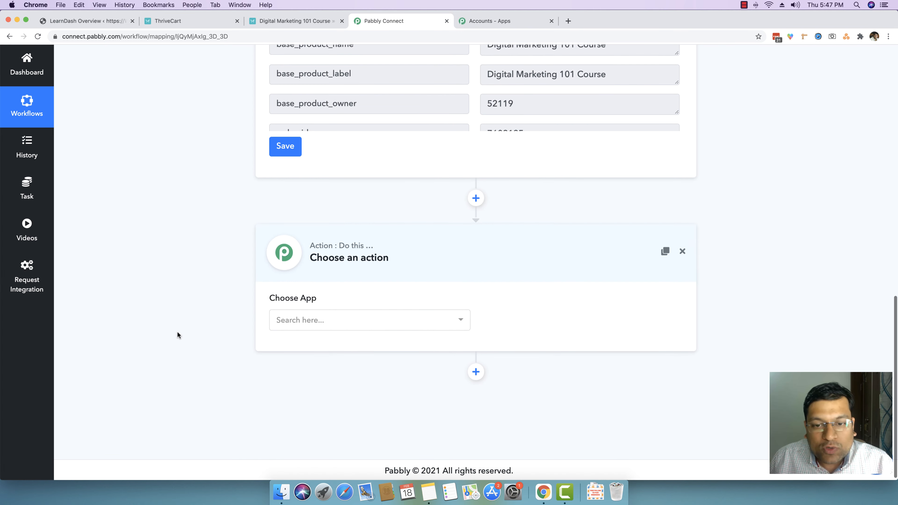
click(355, 323)
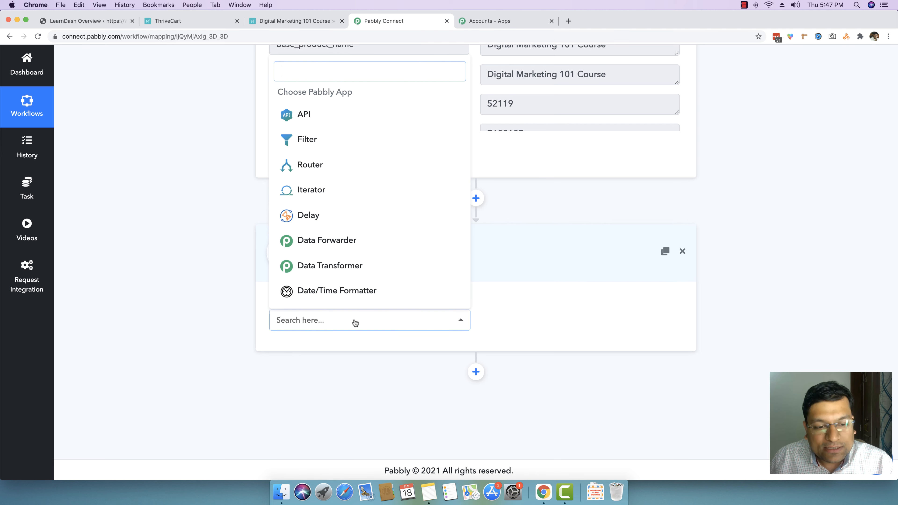
text(learn)
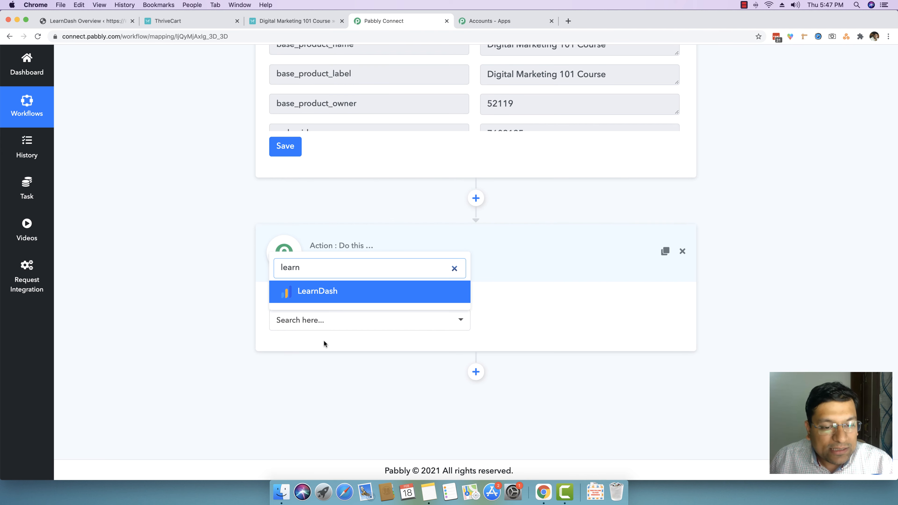
click(330, 292)
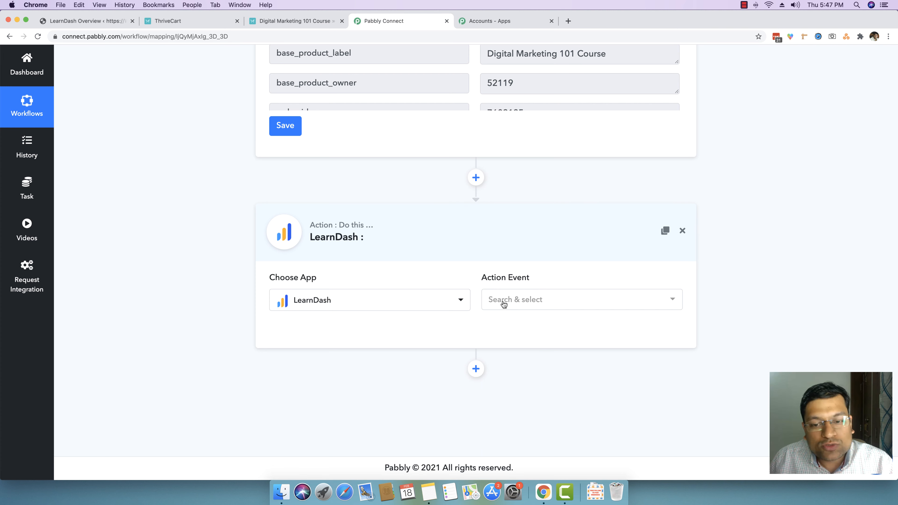
click(530, 301)
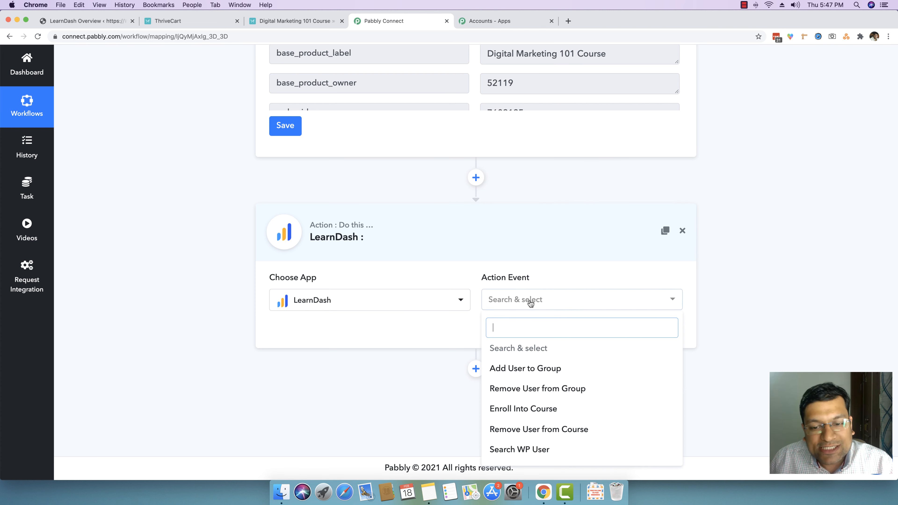
click(527, 411)
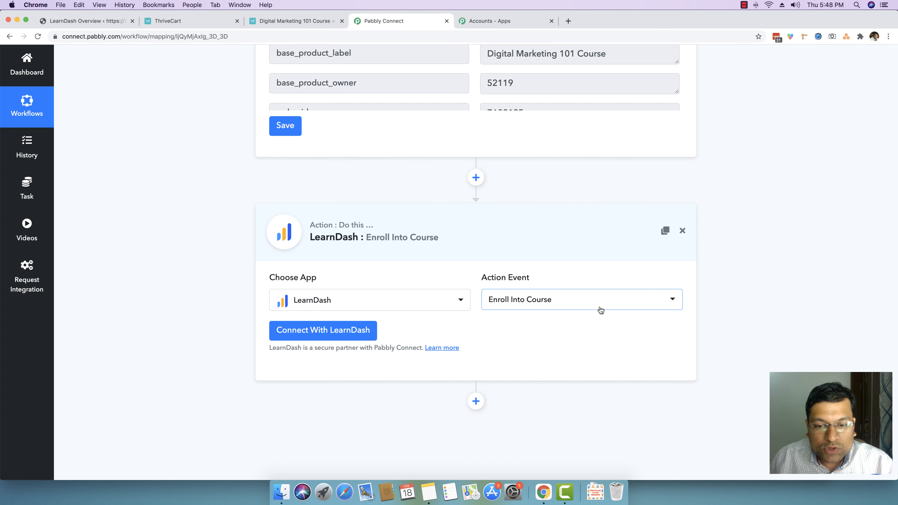
Step: Open the LearnDash connection credentials form and keep New Credentials selected
click(311, 334)
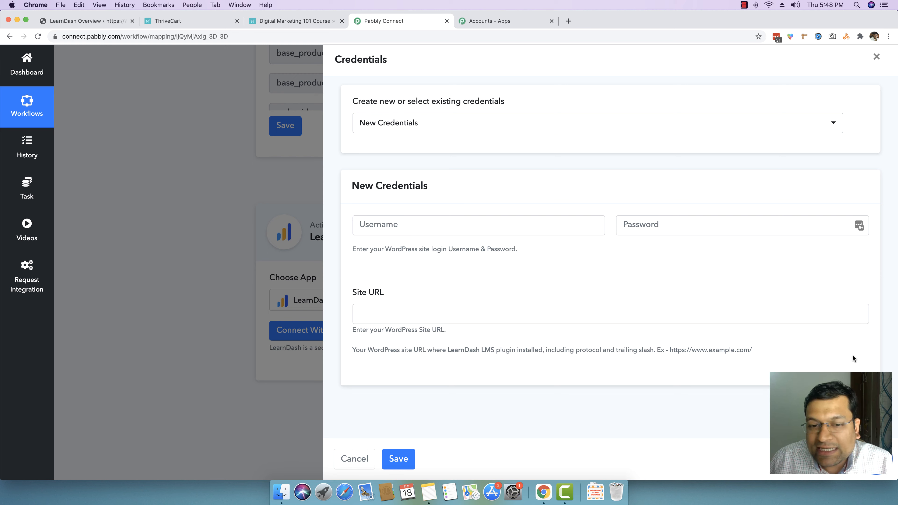
click(406, 225)
click(415, 209)
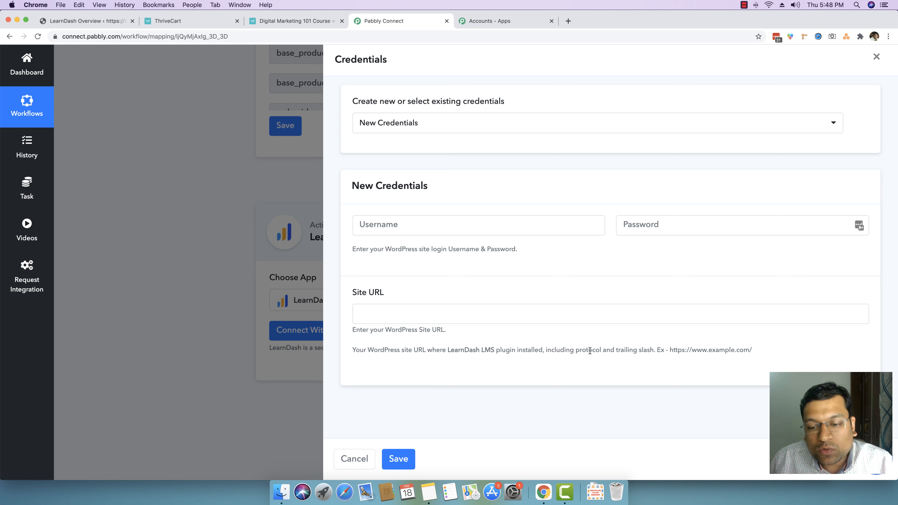
drag(669, 351, 734, 350)
click(749, 349)
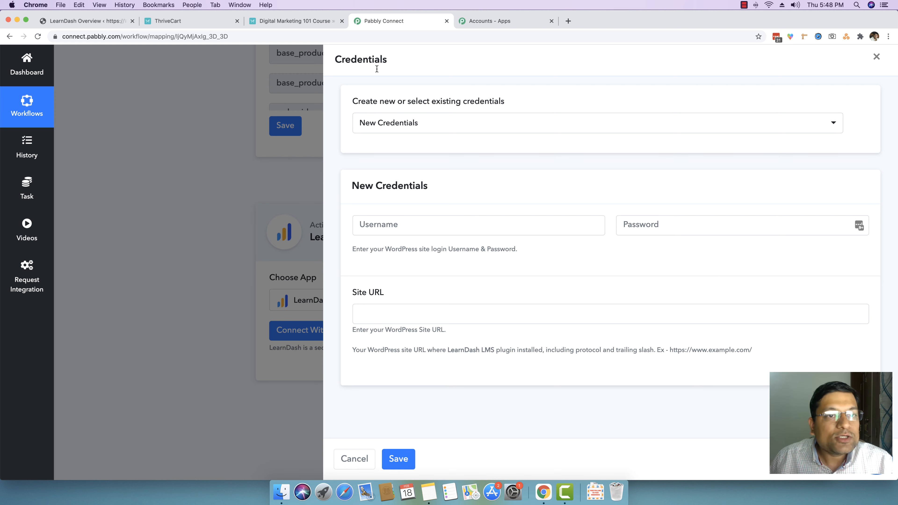
click(443, 122)
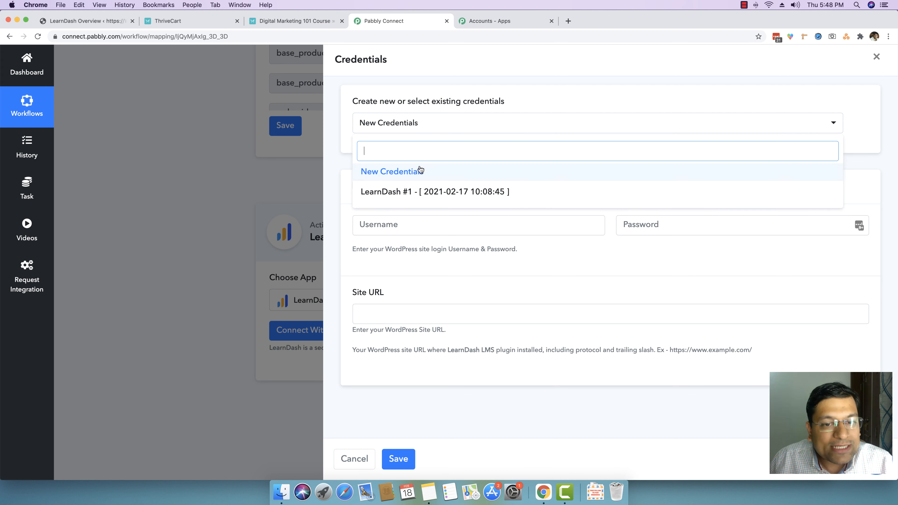
click(419, 126)
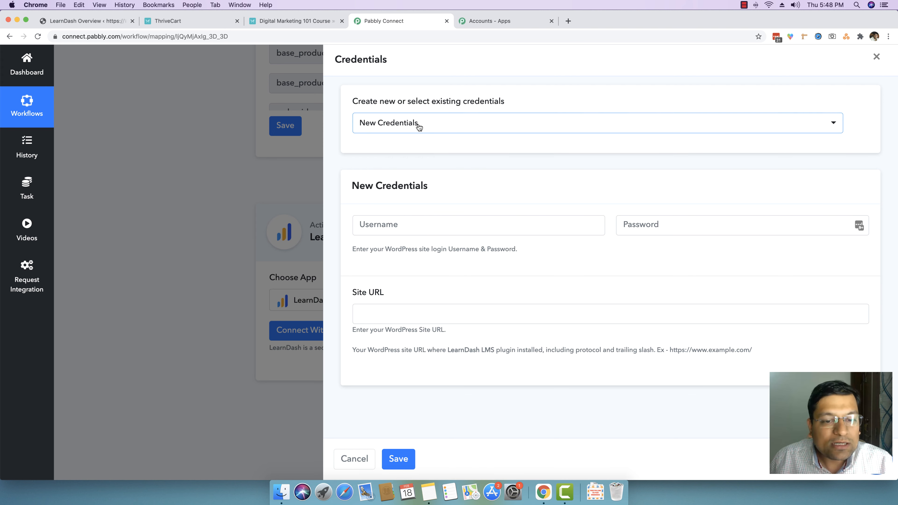
Step: Copy the WordPress site address from the LearnDash admin tab and paste it into the Site URL field
click(101, 21)
click(109, 37)
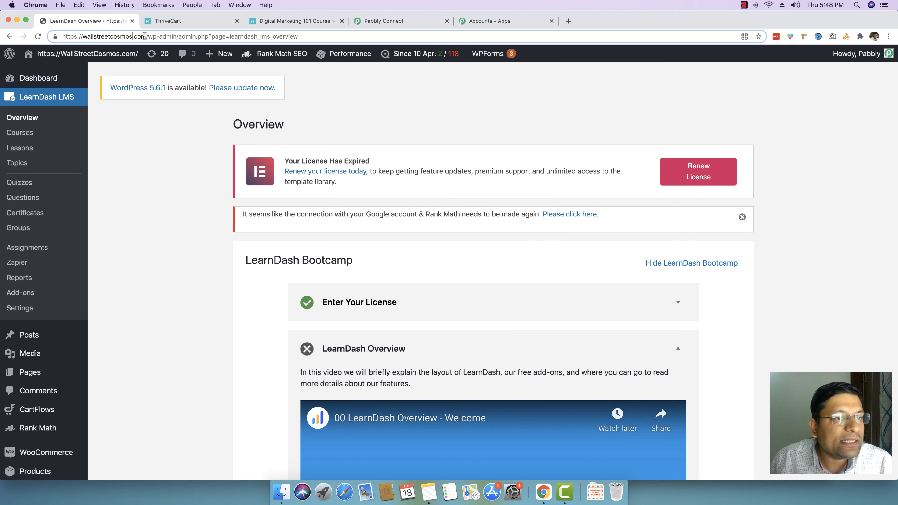
drag(147, 37, 2, 39)
key(cmd+c)
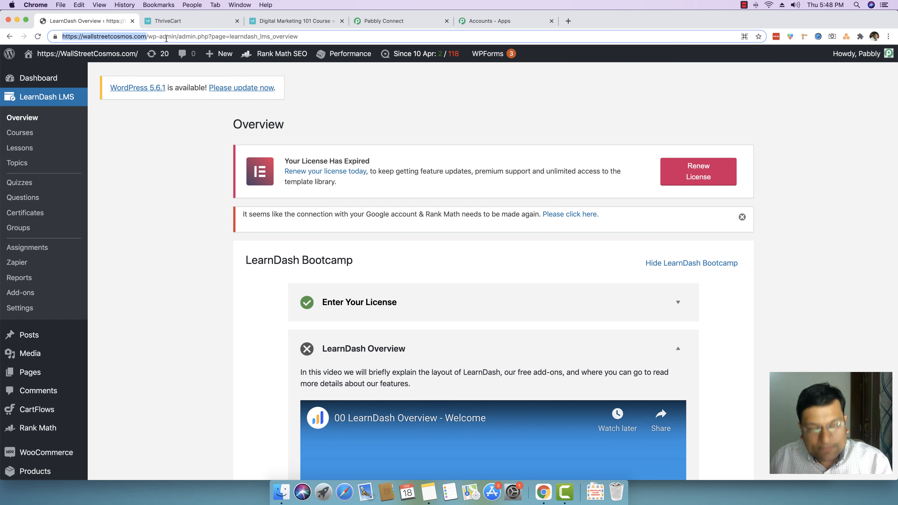
click(389, 22)
click(409, 317)
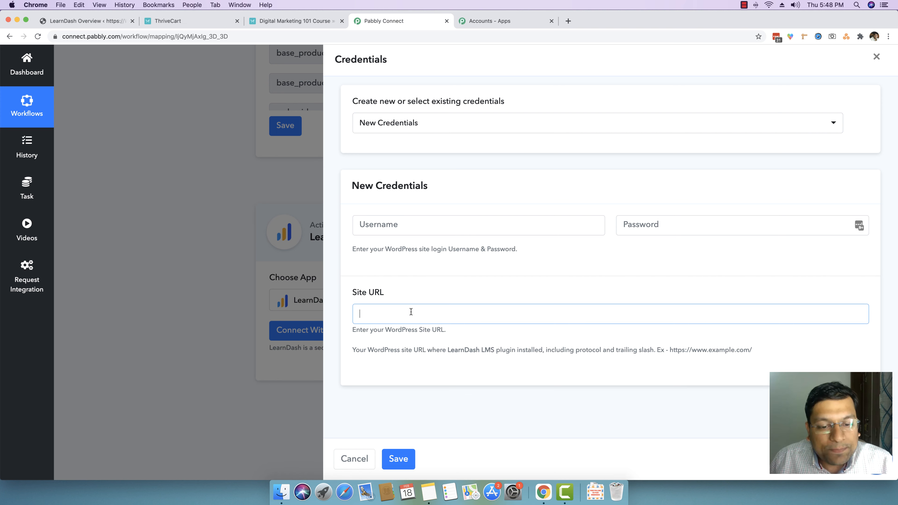
key(cmd+v)
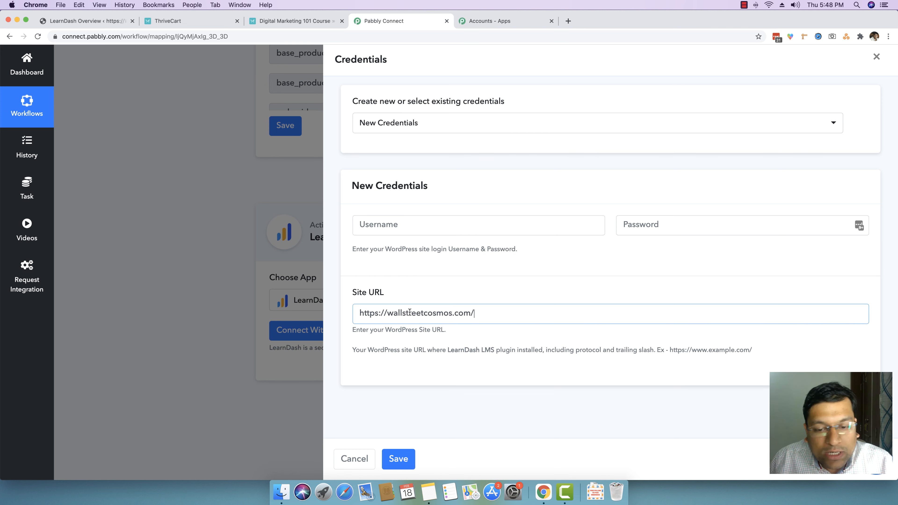
Step: Enter a WordPress username and the account password in the new LearnDash credentials form
click(403, 225)
text(username)
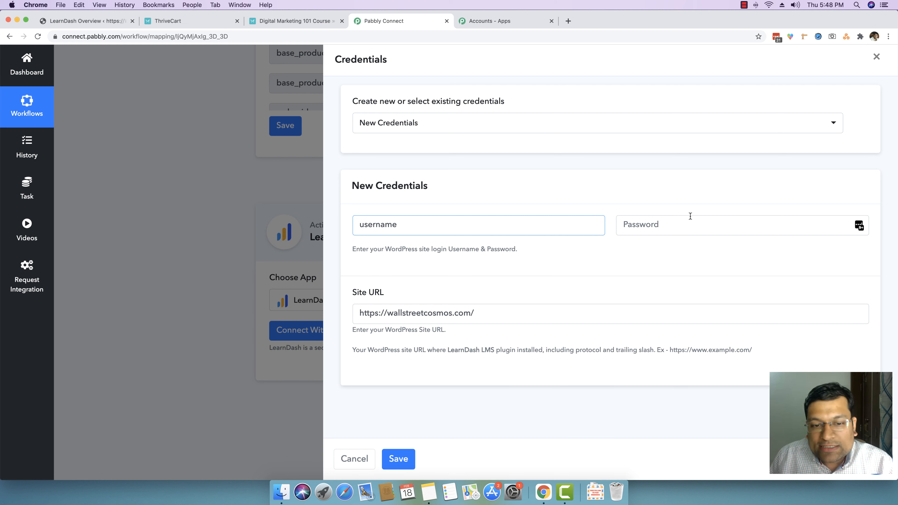
click(684, 222)
text(••••••••)
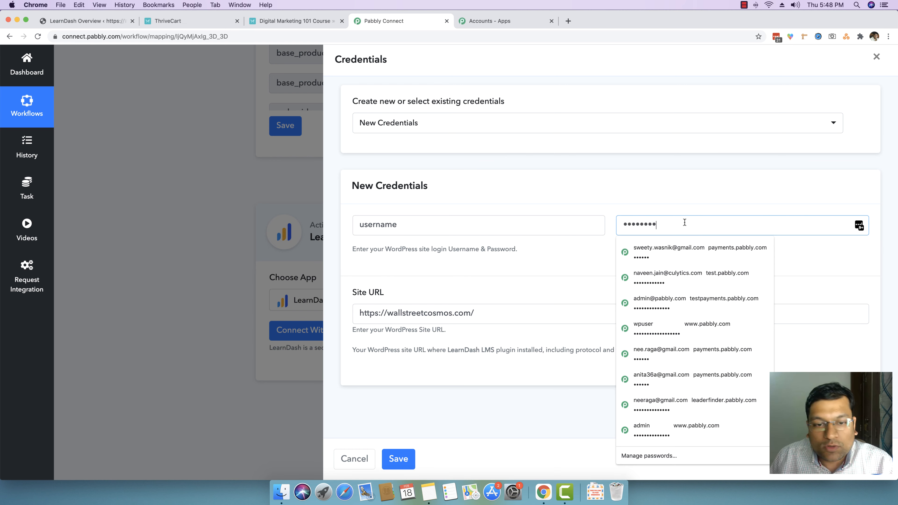
click(597, 187)
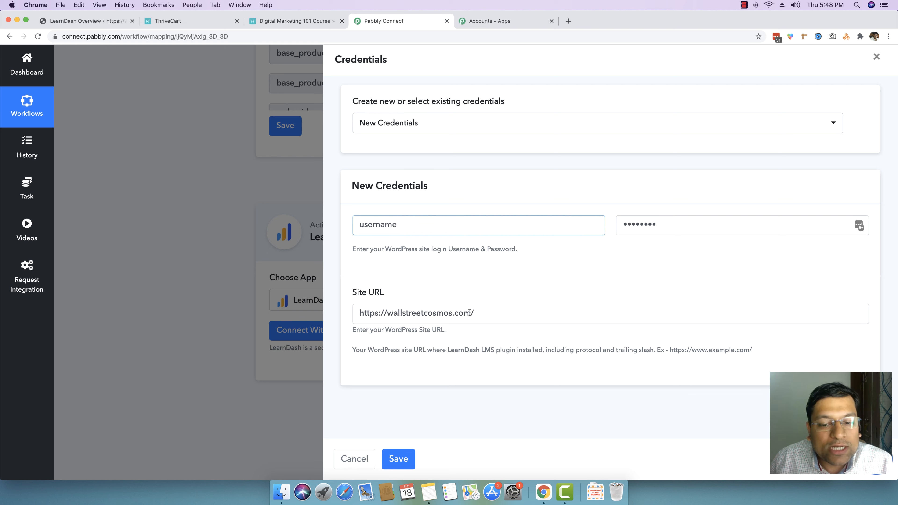
click(477, 313)
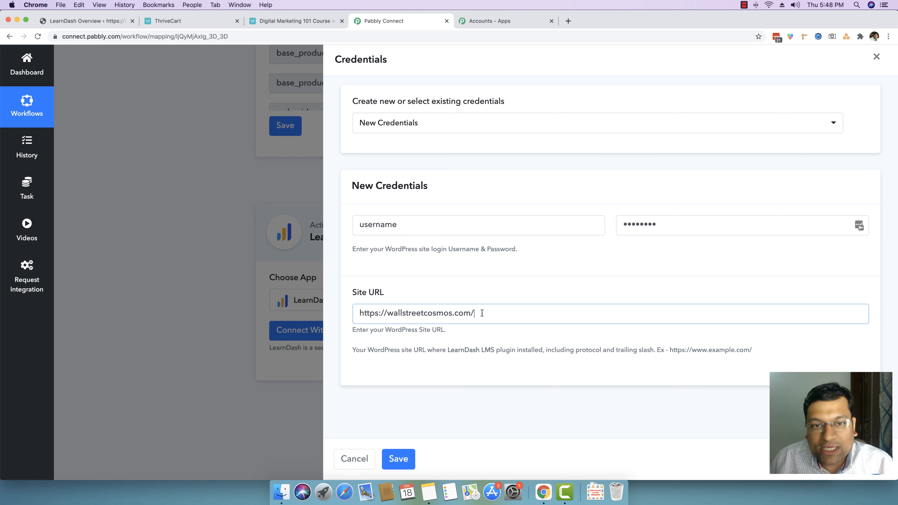
click(416, 125)
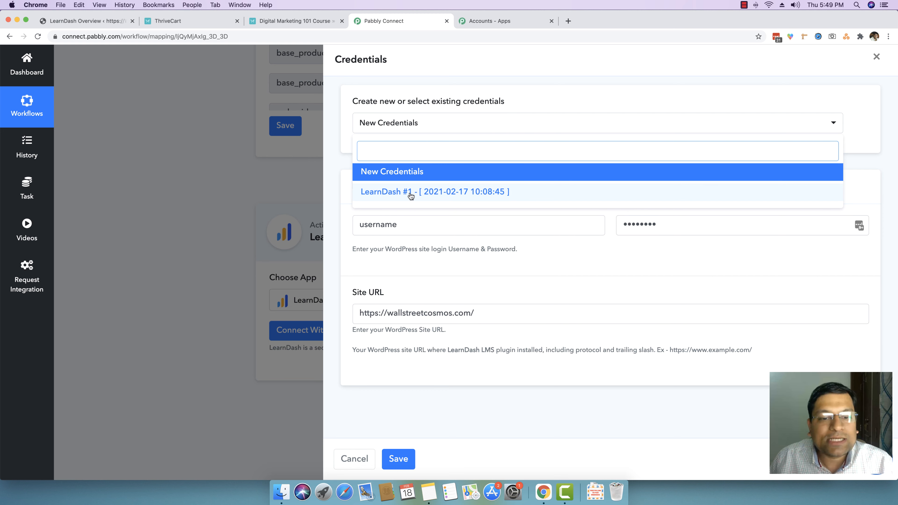
click(410, 192)
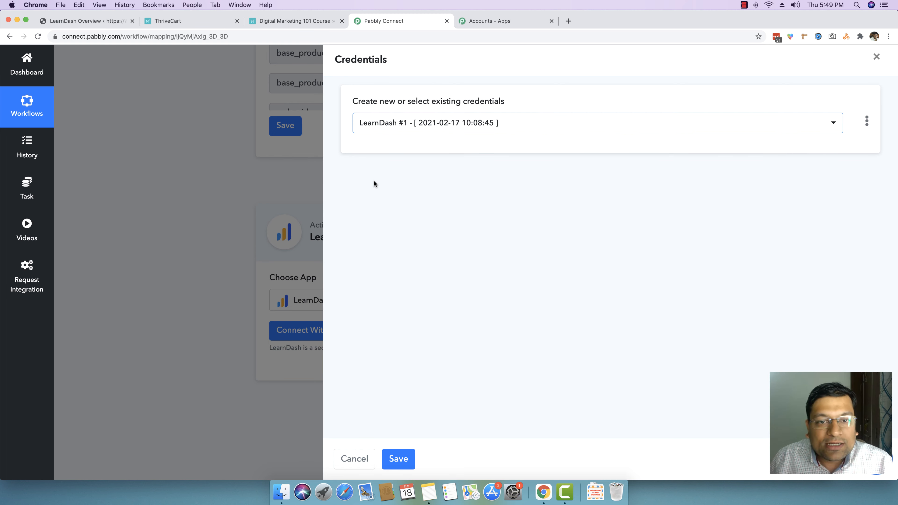
click(403, 466)
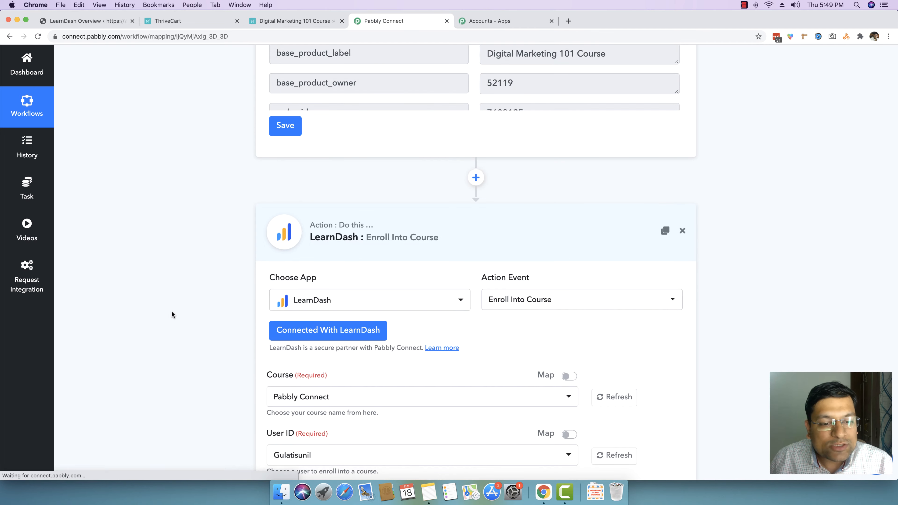
Step: Check the list of LearnDash courses in the WordPress admin
scroll(171, 310, down, 1)
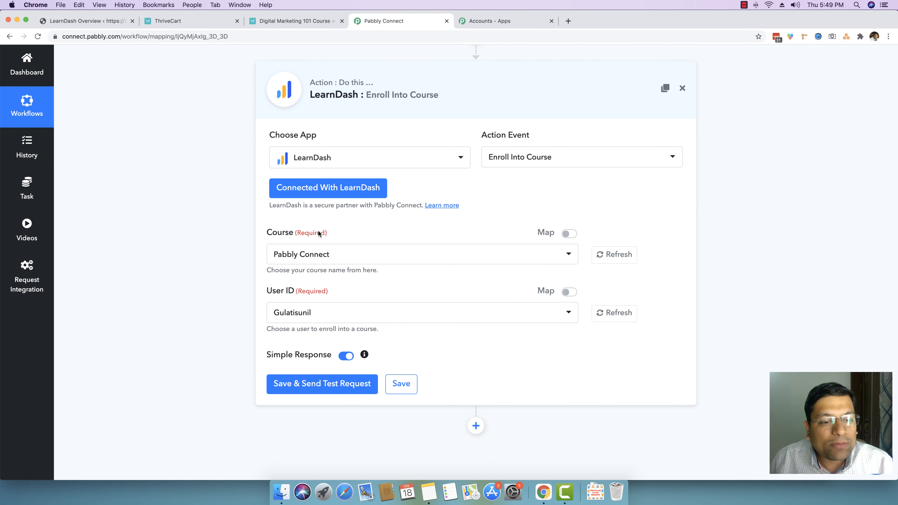
click(87, 21)
click(27, 136)
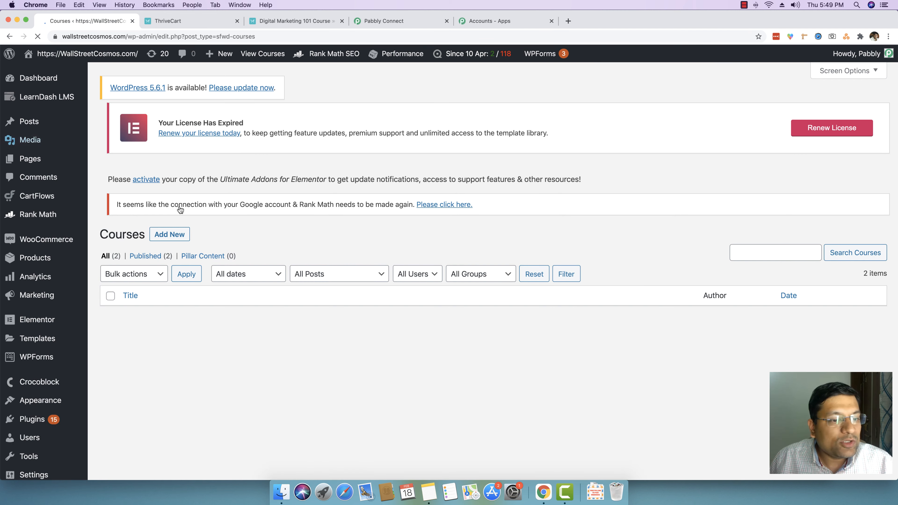
scroll(244, 322, down, 5)
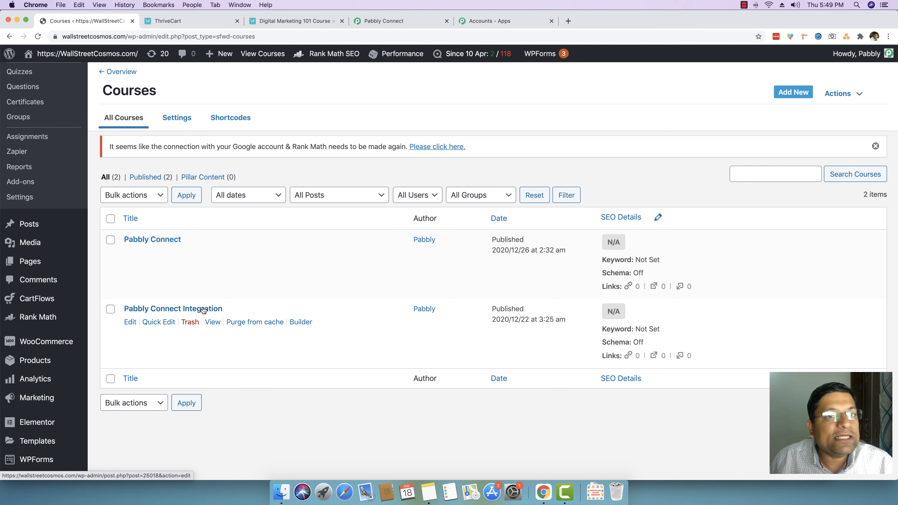
click(411, 24)
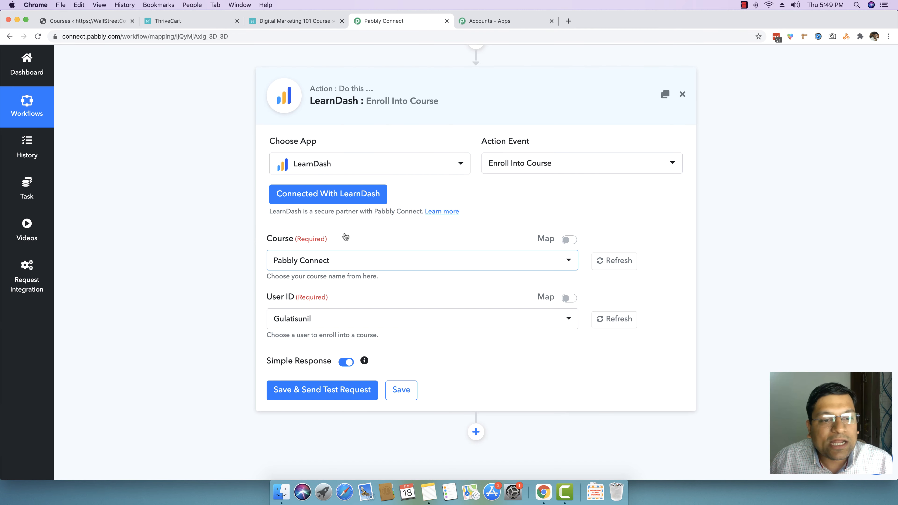
Step: Review the course options available for the Enroll Into Course action
click(361, 264)
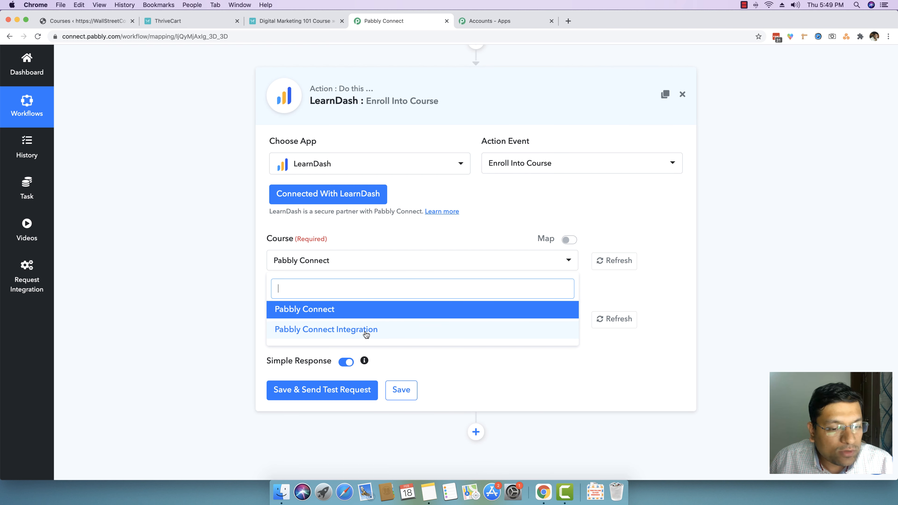
click(216, 300)
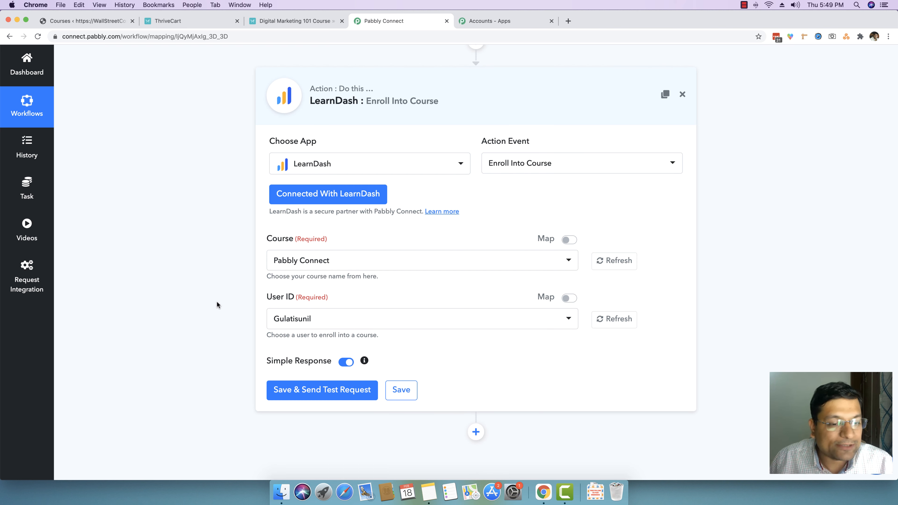
scroll(243, 302, down, 1)
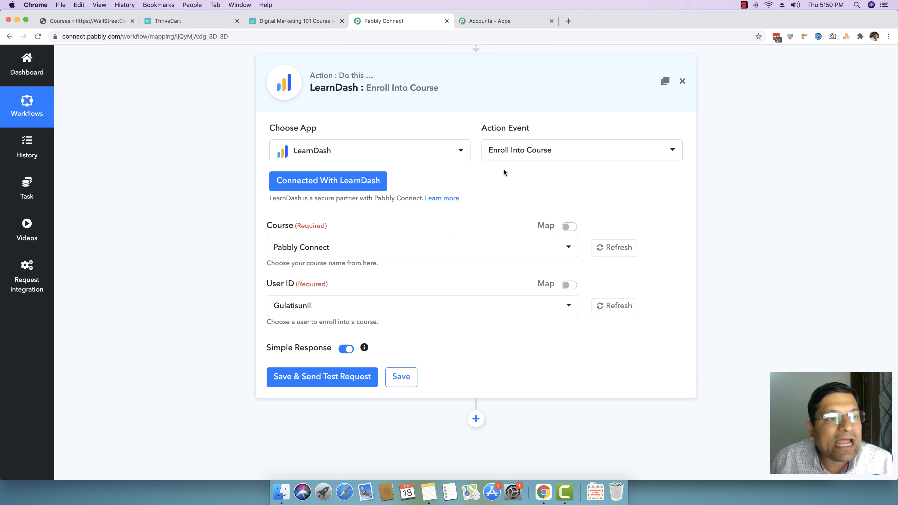
scroll(504, 172, up, 5)
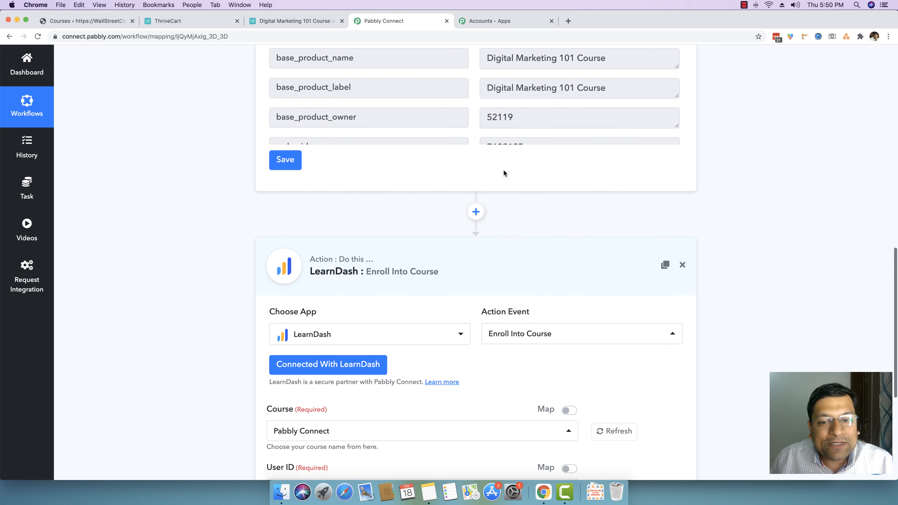
Step: Insert a new action step between the ThriveCart trigger and the LearnDash action
click(475, 212)
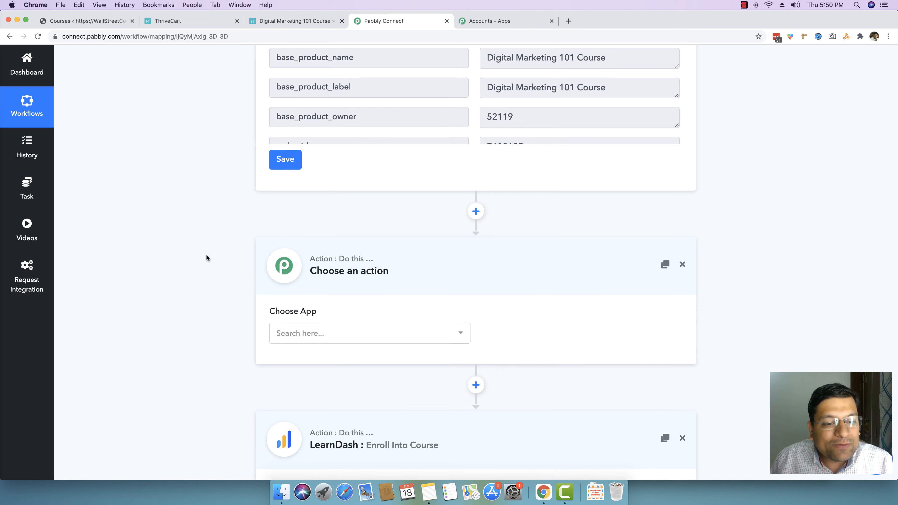
scroll(206, 255, down, 3)
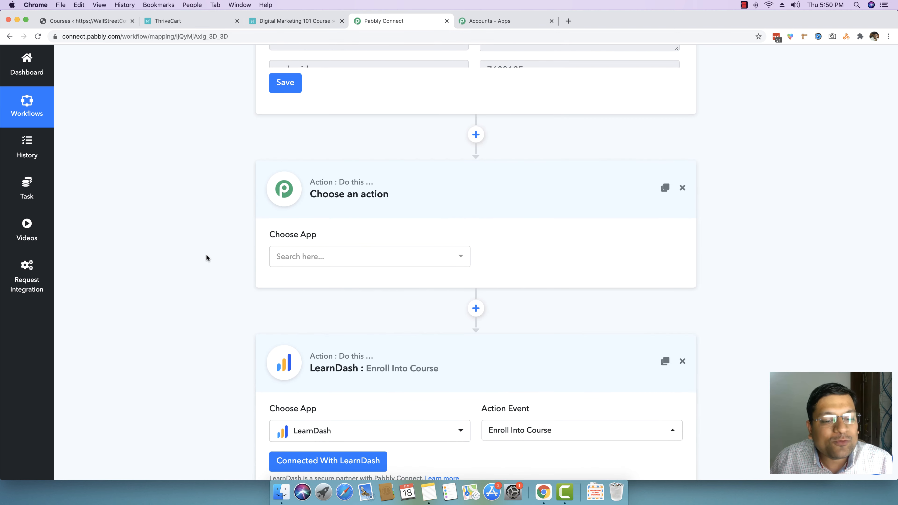
scroll(206, 254, down, 9)
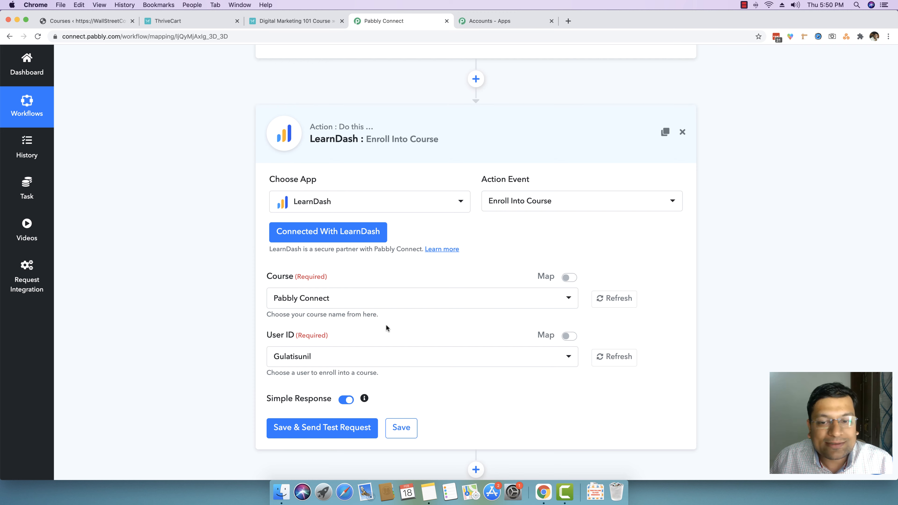
scroll(213, 284, up, 13)
scroll(216, 286, down, 2)
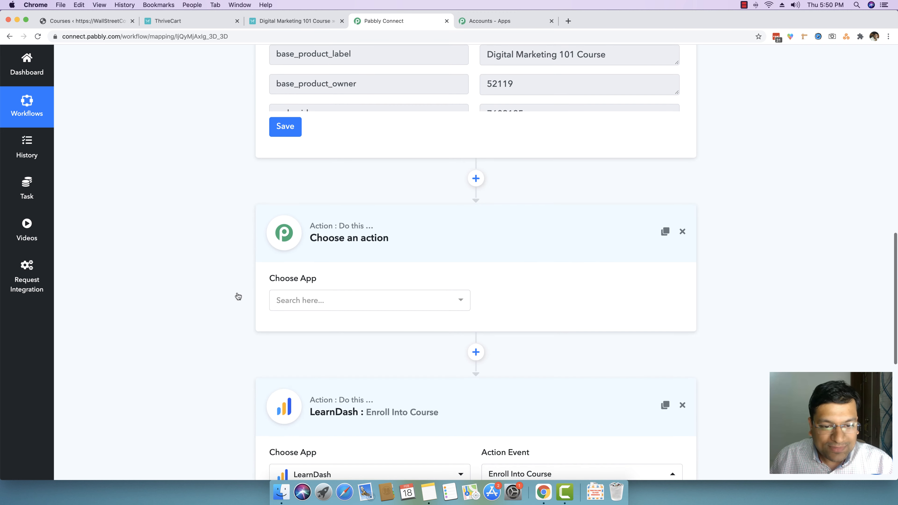
Step: Set the new step's app to WordPress with the Create a User action event
click(303, 299)
text(wo)
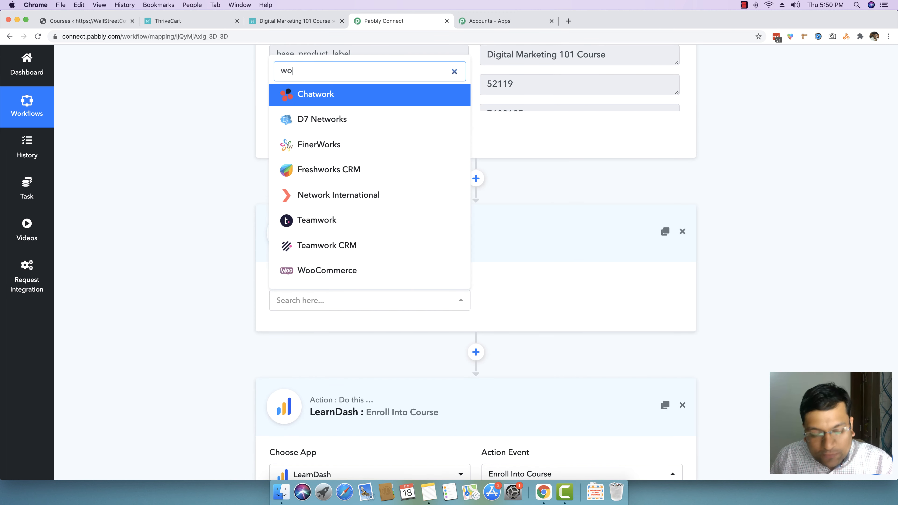
text(rdpress)
click(346, 275)
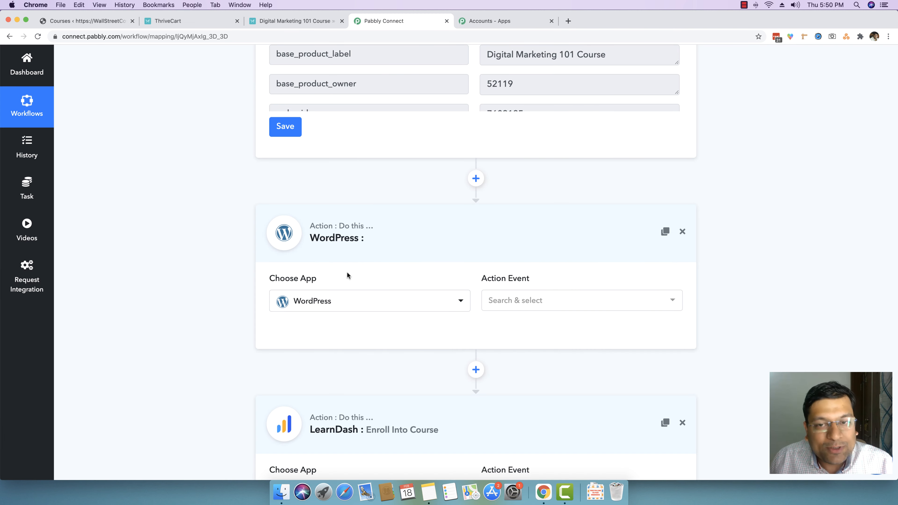
click(541, 304)
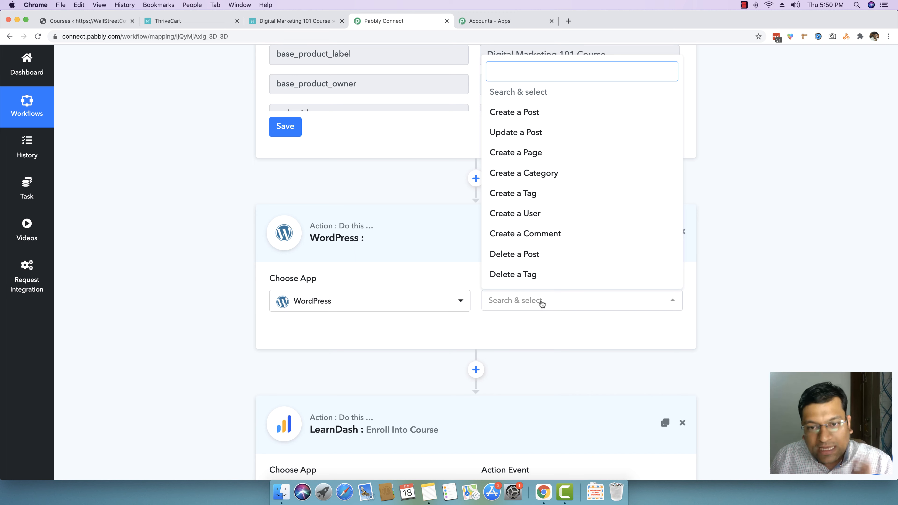
click(508, 215)
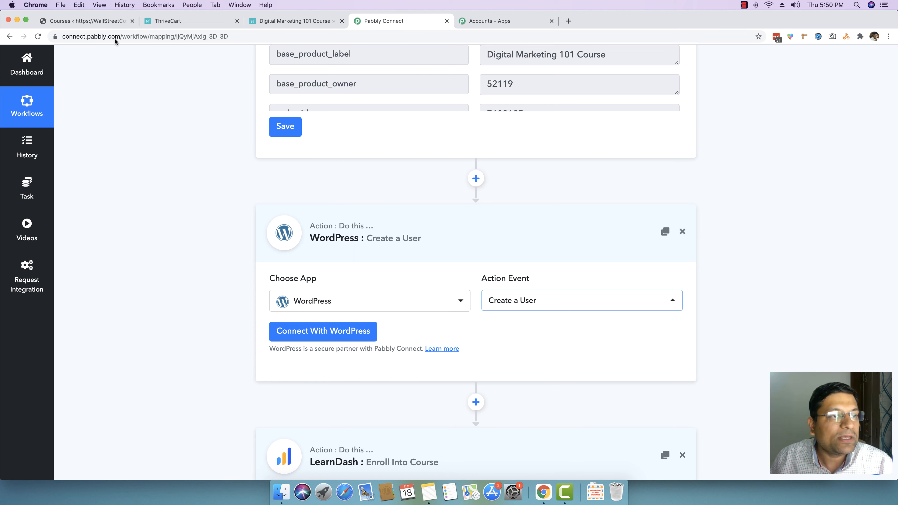
Step: Review the existing users list in the WordPress admin
click(83, 22)
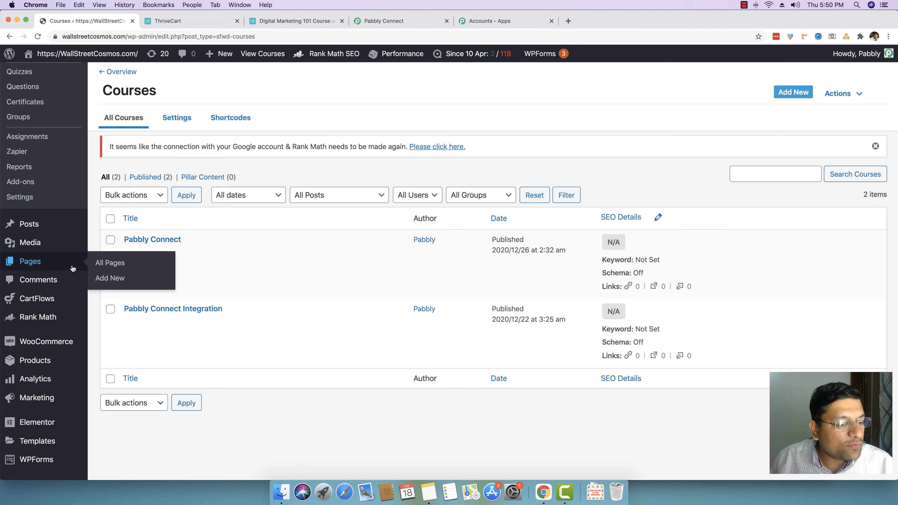
scroll(38, 213, down, 5)
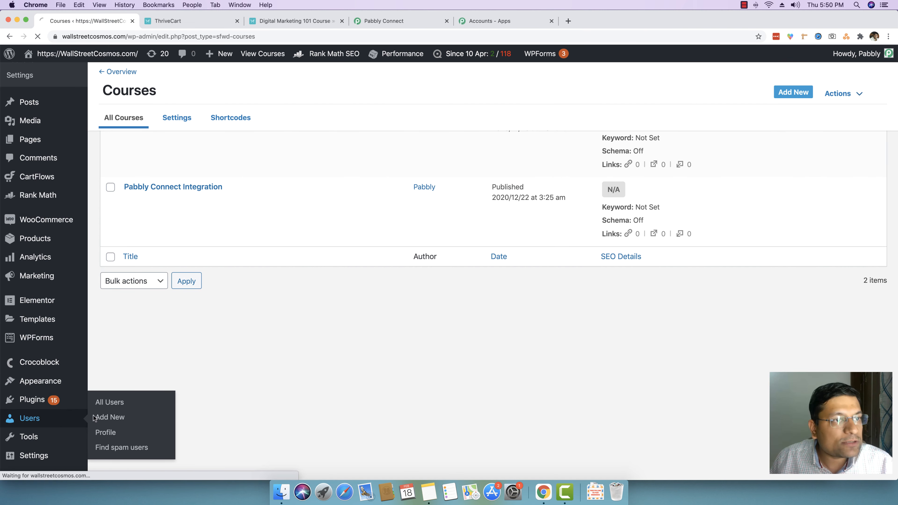
click(35, 418)
scroll(308, 368, down, 1)
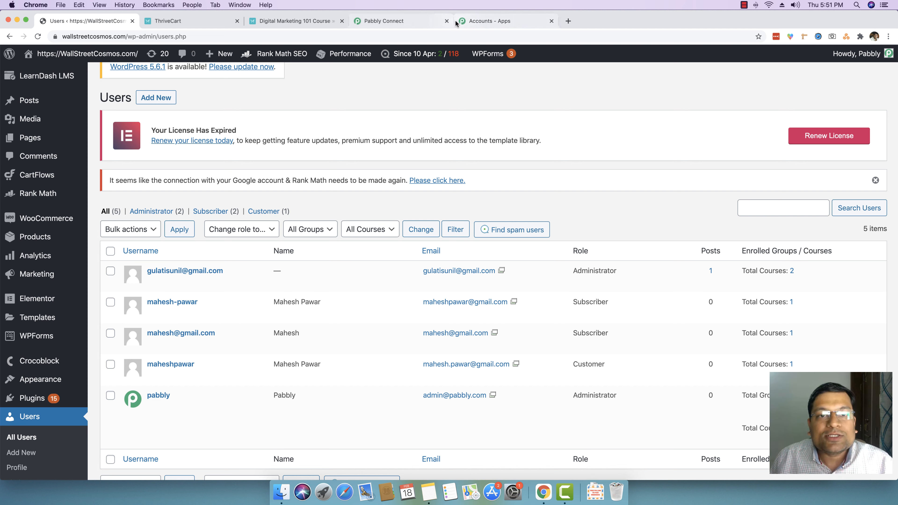
click(410, 22)
scroll(178, 279, down, 4)
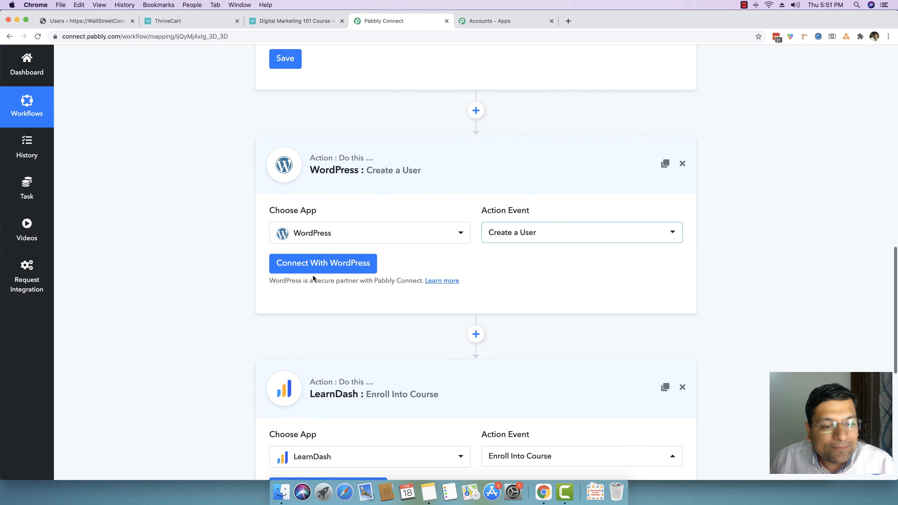
Step: Open the WordPress connection dialog and inspect the username and password credential fields
click(313, 268)
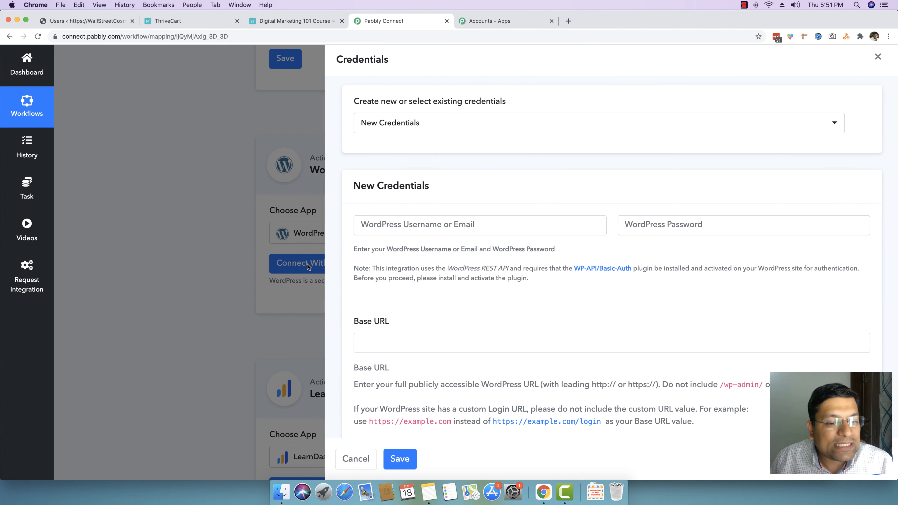
click(413, 225)
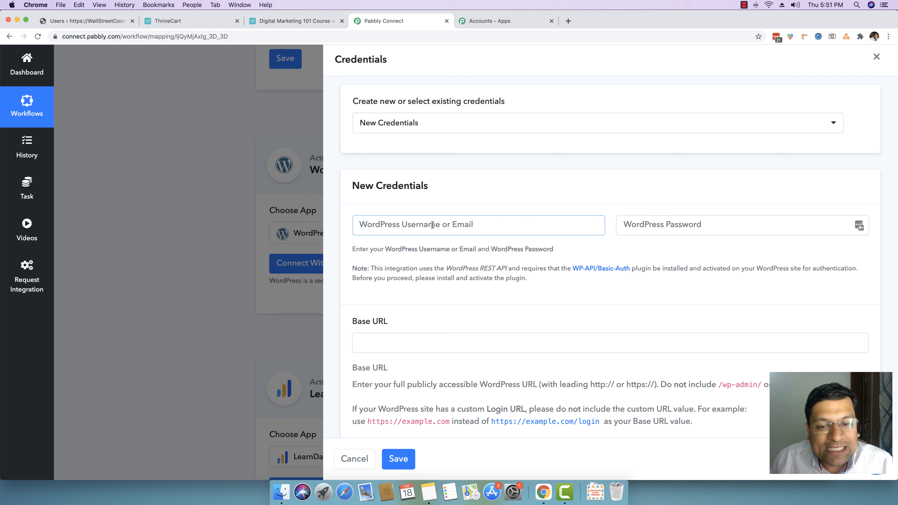
click(646, 221)
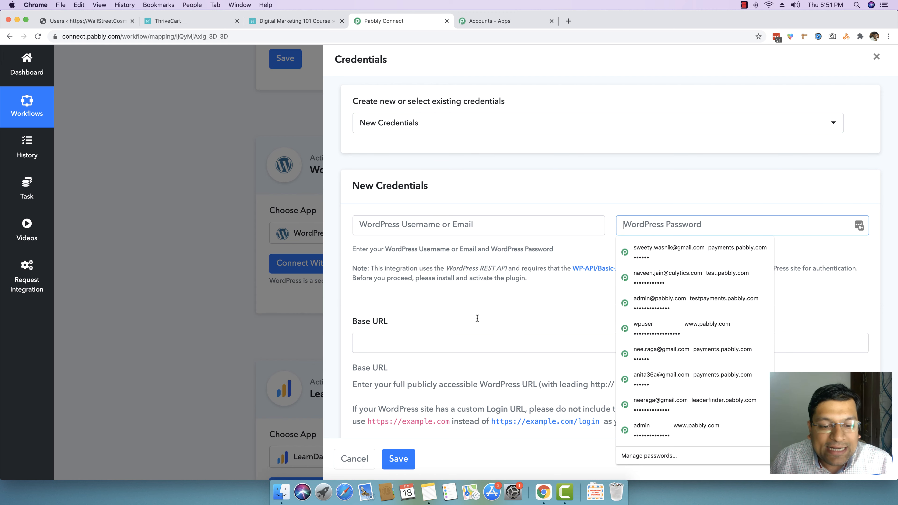
scroll(413, 338, down, 1)
click(413, 332)
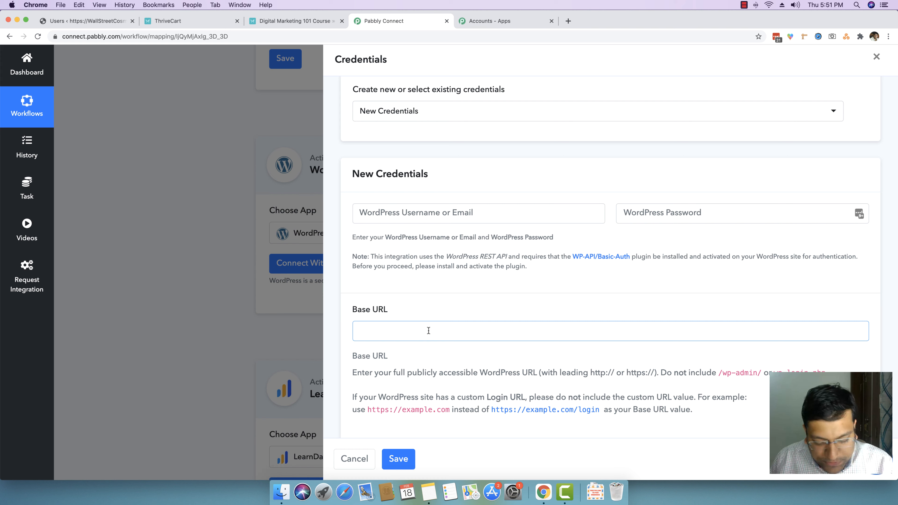
text(https://wallstreetcosmos.com/)
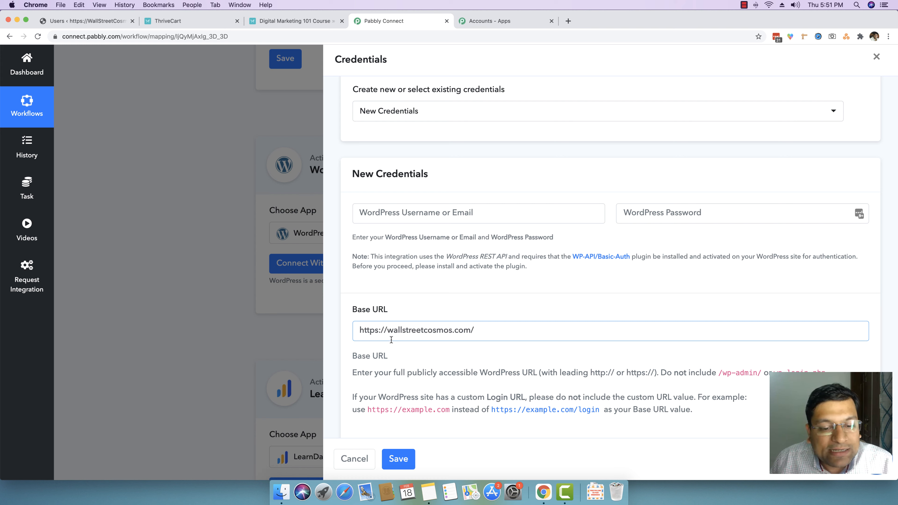
drag(490, 329, 332, 331)
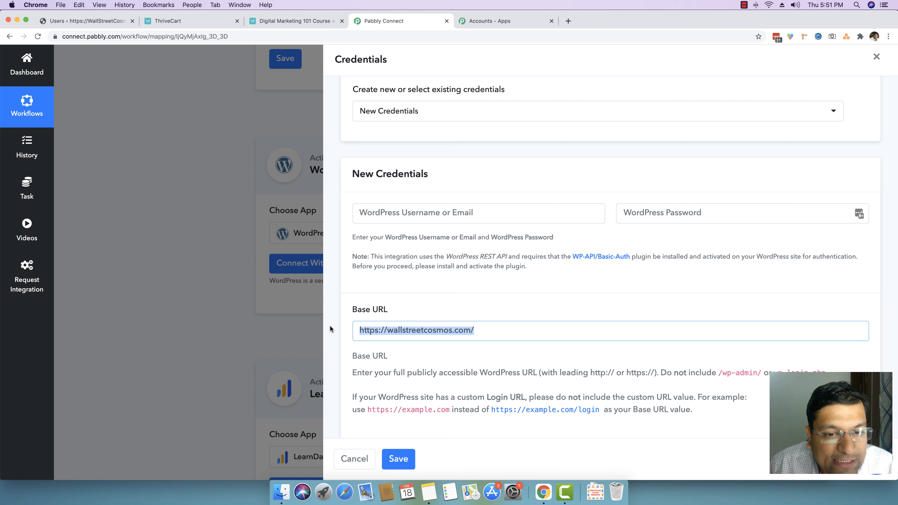
key(BackSpace)
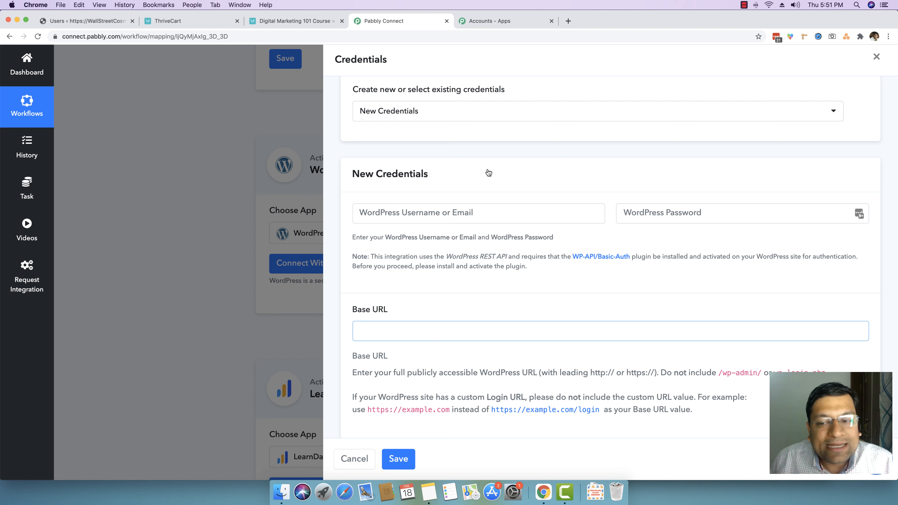
Step: Select the existing WordPress #1 credentials and save the connection
click(396, 115)
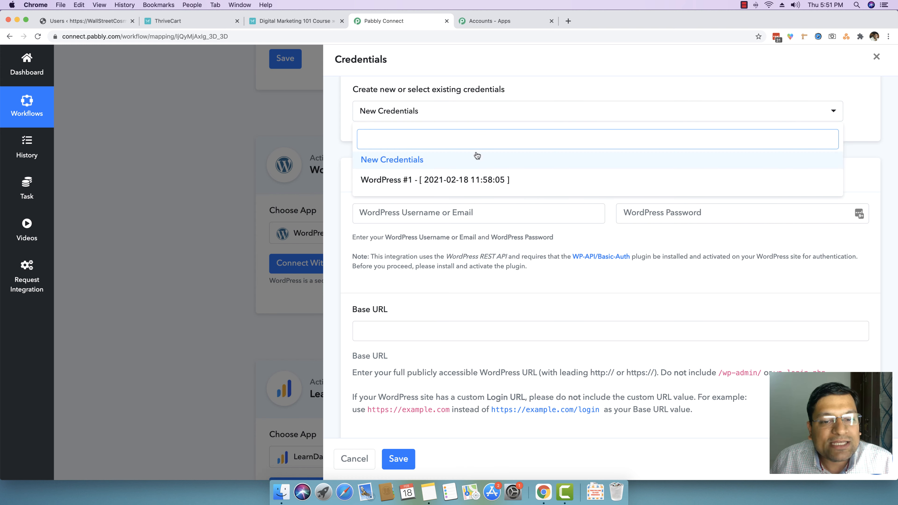
click(401, 180)
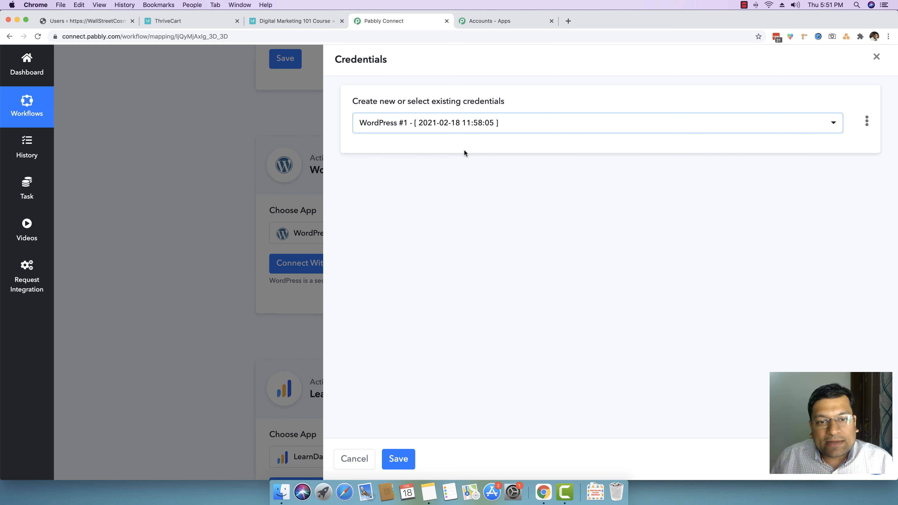
click(401, 459)
Step: Map the Email Address field to the trigger's customer email value
scroll(203, 322, down, 5)
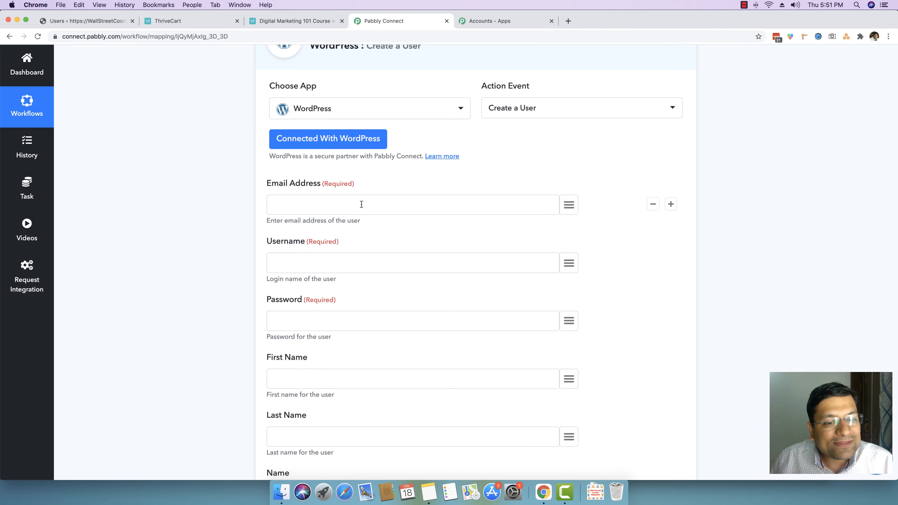
scroll(342, 232, up, 1)
scroll(326, 203, down, 1)
click(326, 206)
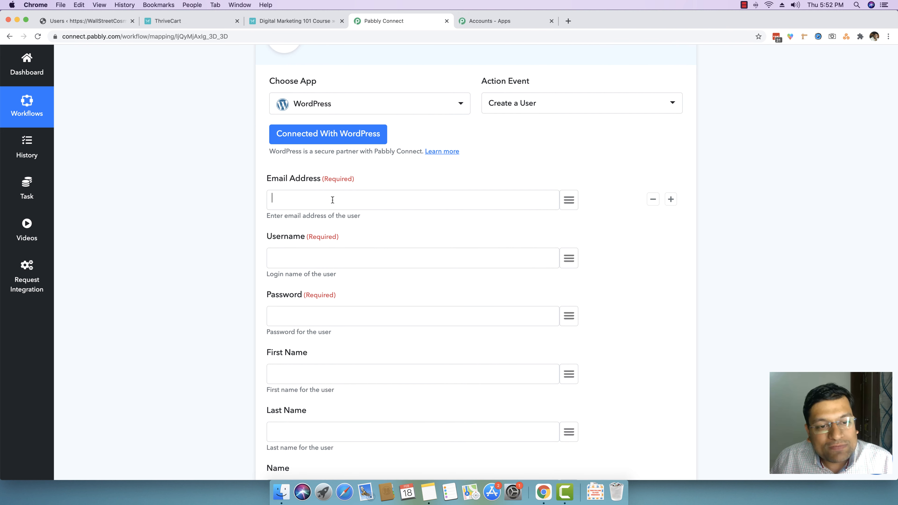
click(570, 201)
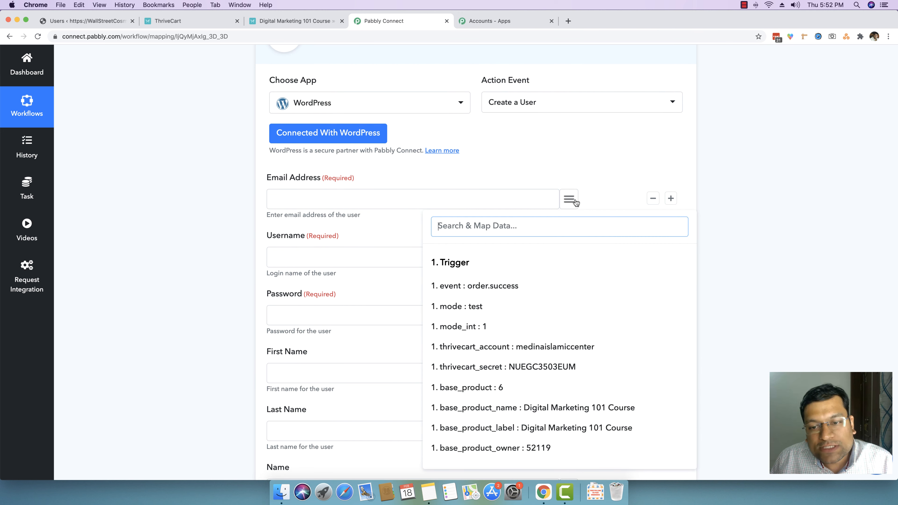
scroll(555, 261, down, 1)
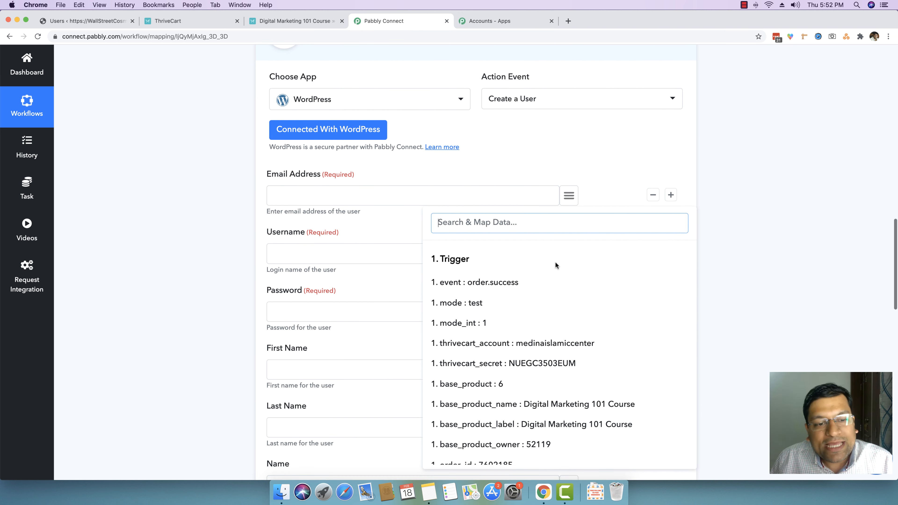
scroll(446, 282, up, 1)
scroll(446, 282, down, 5)
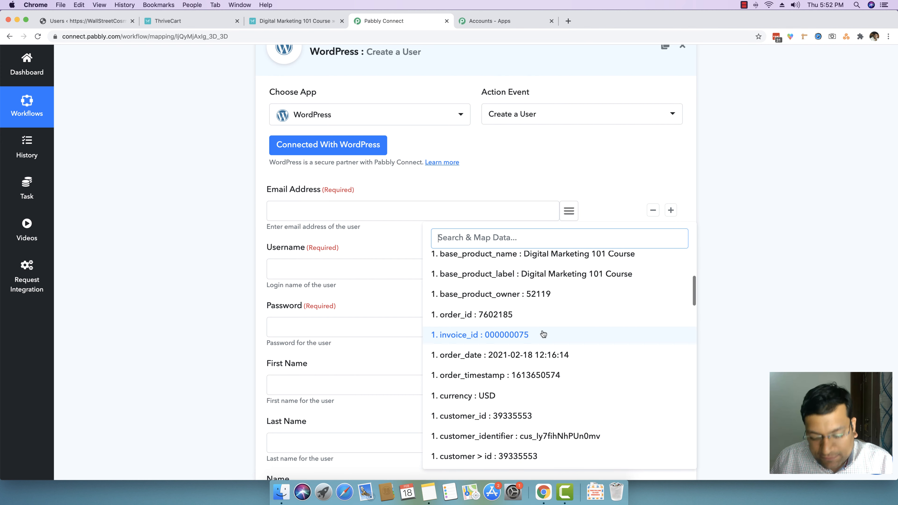
text(neera)
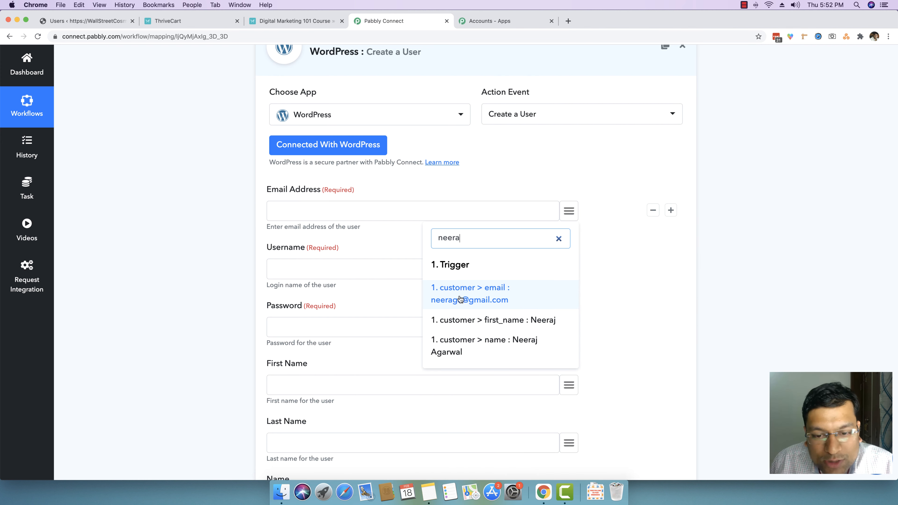
click(491, 303)
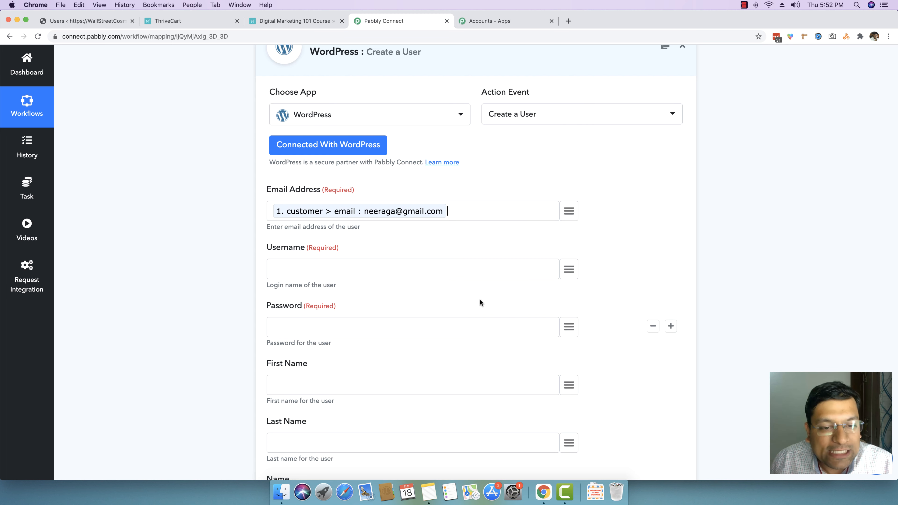
Step: Map the Username field to the trigger's customer email value as well
scroll(363, 227, up, 1)
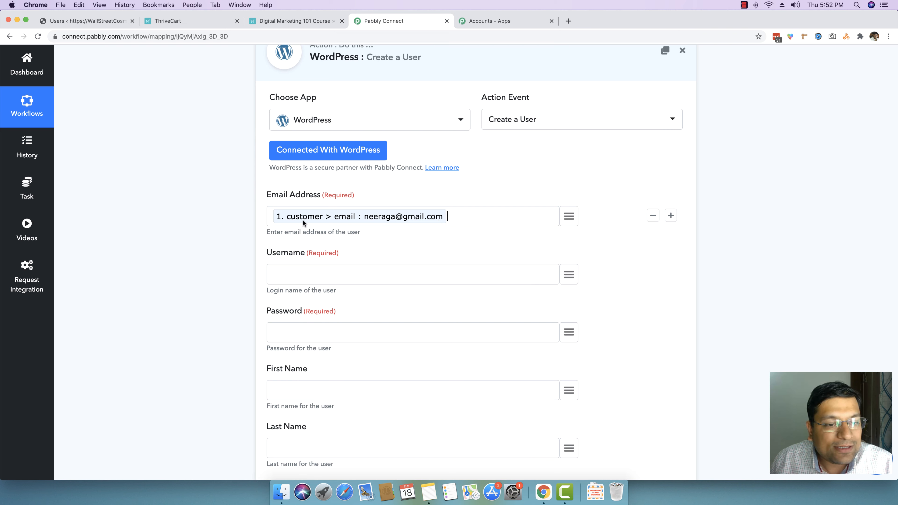
scroll(353, 216, down, 1)
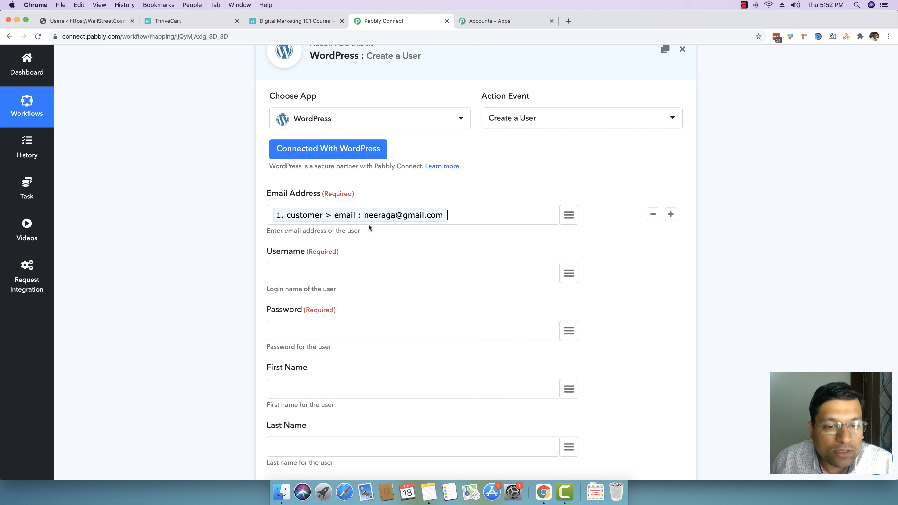
click(322, 266)
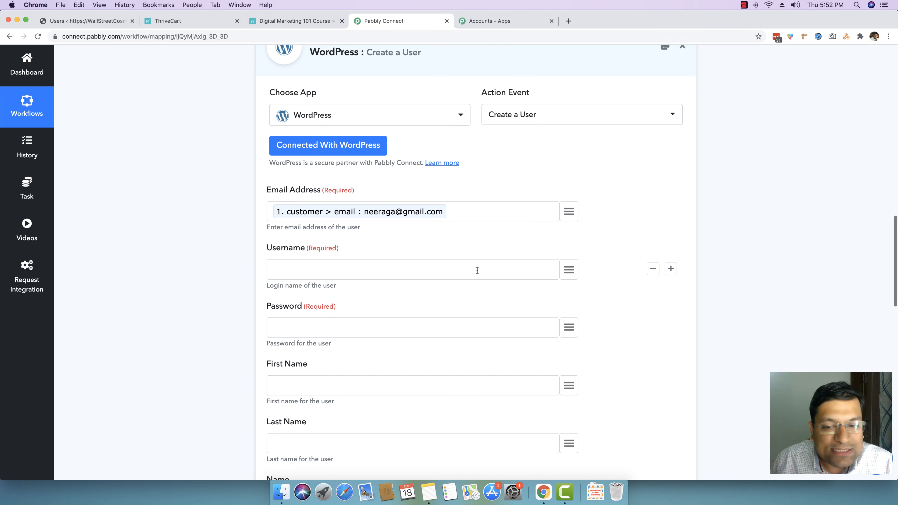
click(563, 271)
text(neeraga)
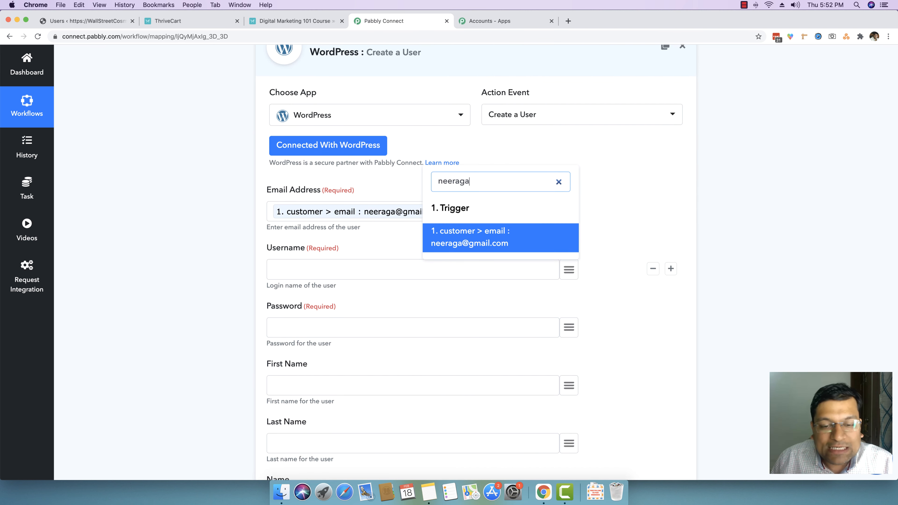
click(502, 243)
Step: Enter a fixed password for the new user in the Password field
scroll(340, 278, down, 3)
click(341, 279)
scroll(340, 278, down, 1)
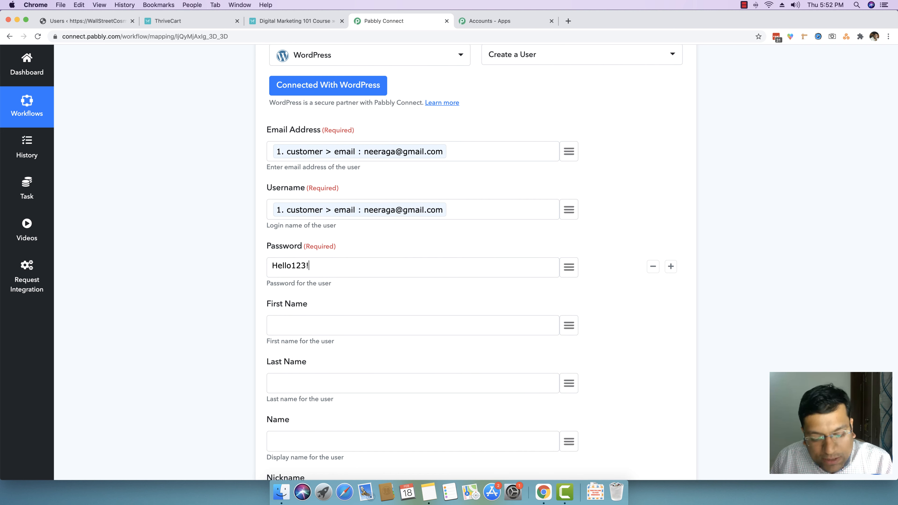
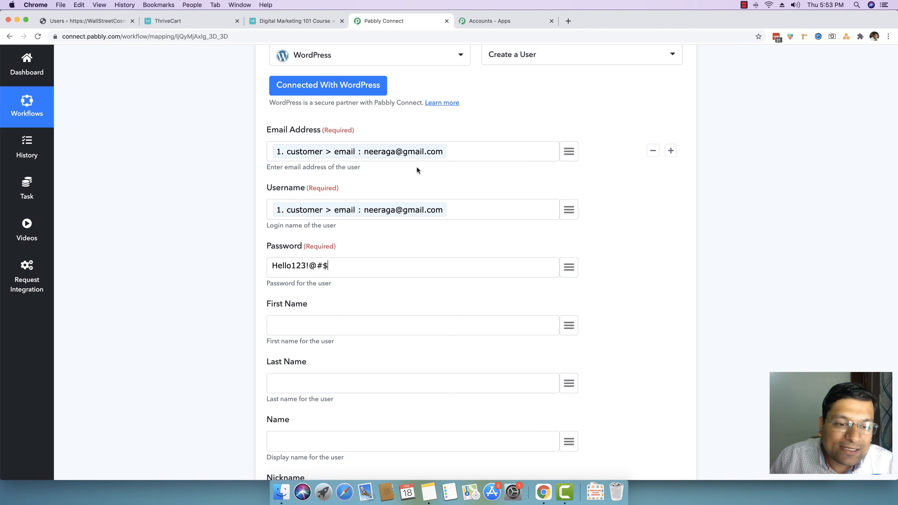
Step: Map First Name and Last Name to the trigger's customer first_name and last_name fields
scroll(415, 167, down, 3)
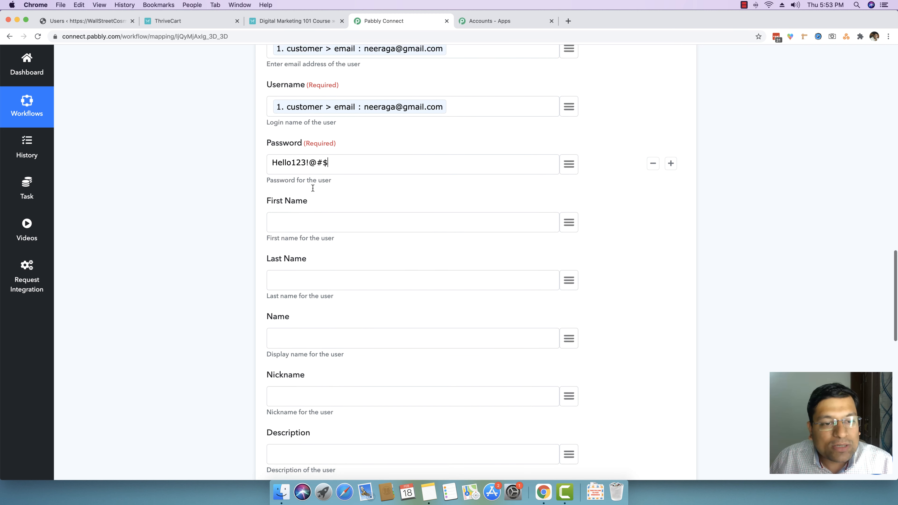
click(310, 219)
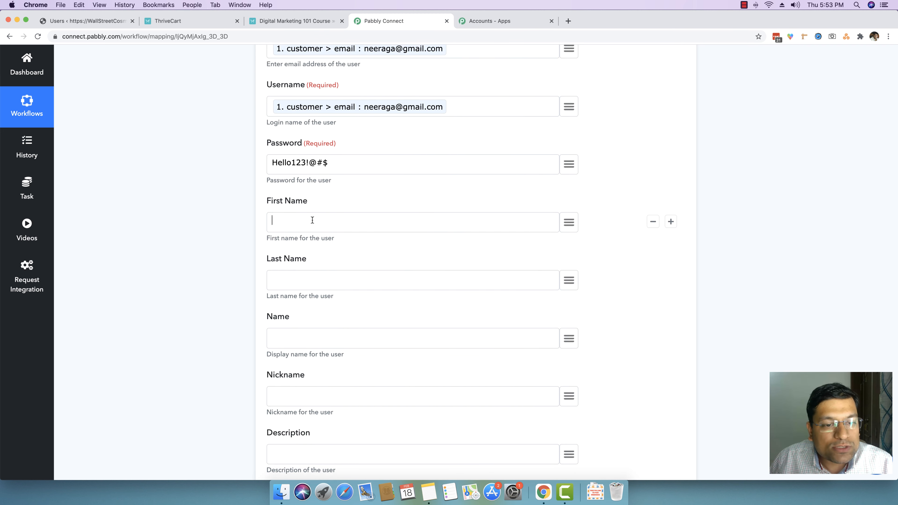
click(570, 224)
text(neera)
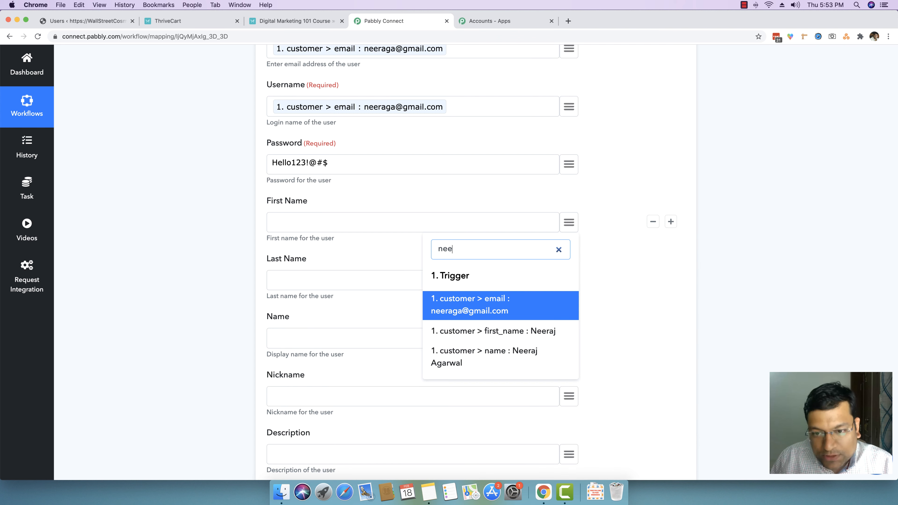
click(512, 334)
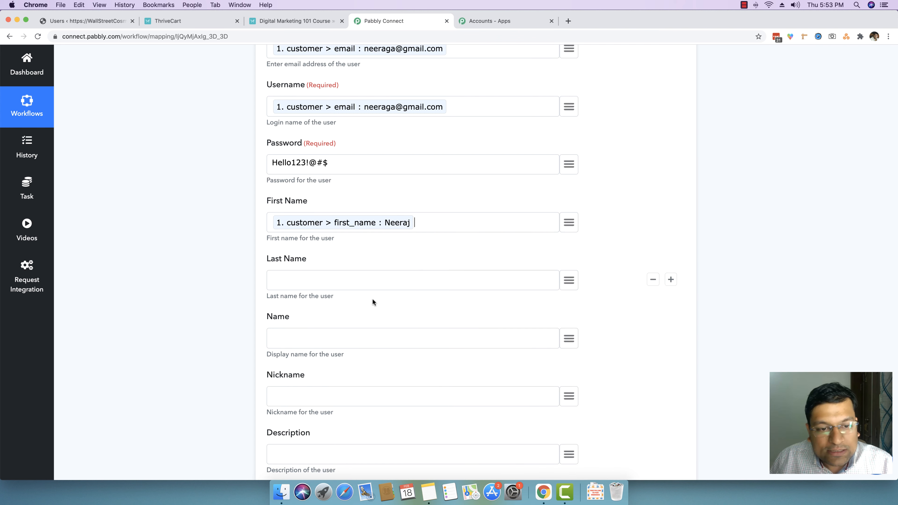
click(575, 280)
text(agarw)
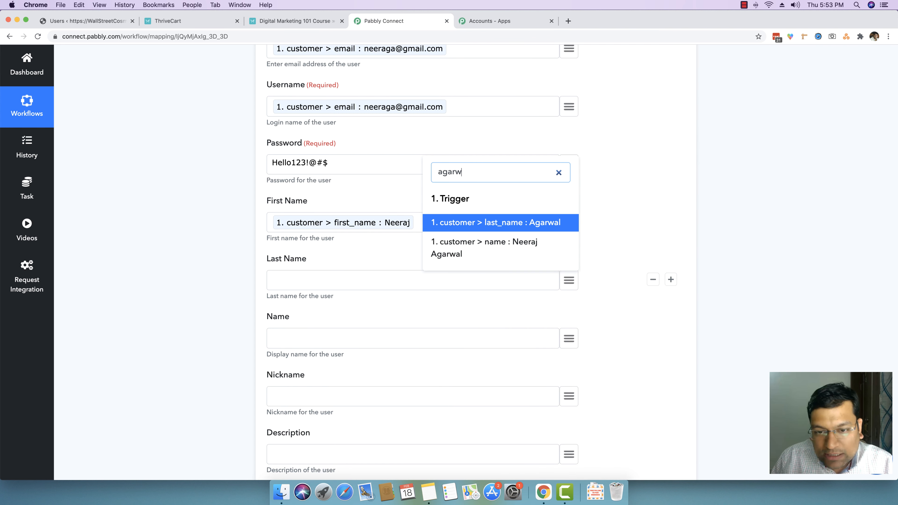
click(521, 223)
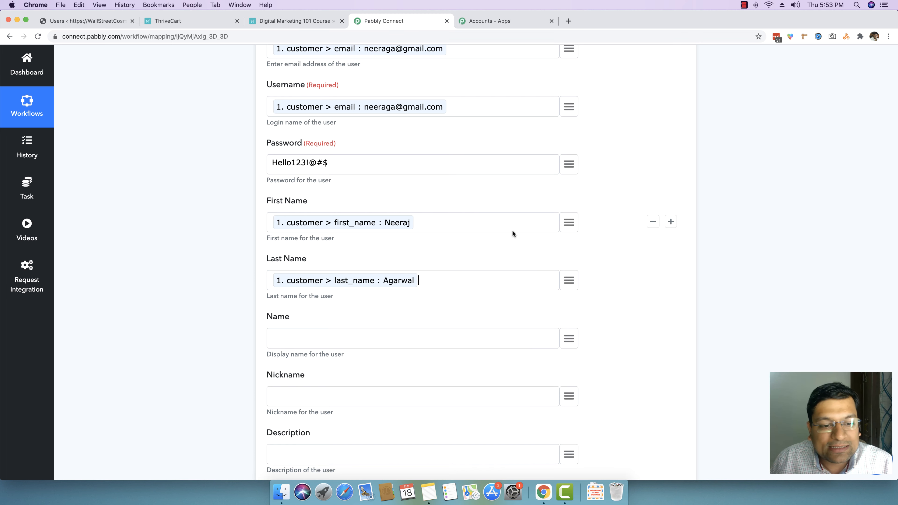
Step: Map the display Name field to the trigger's customer name
scroll(411, 331, down, 2)
click(406, 297)
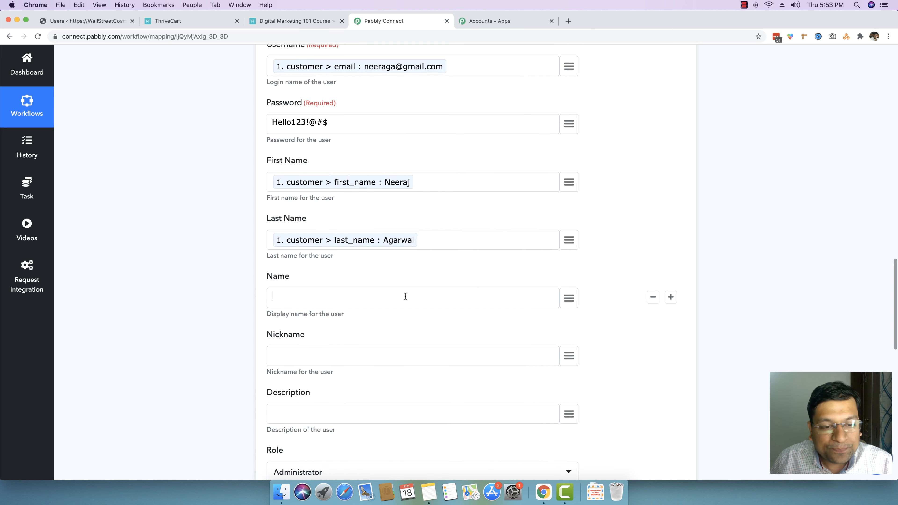
click(568, 300)
text(neera)
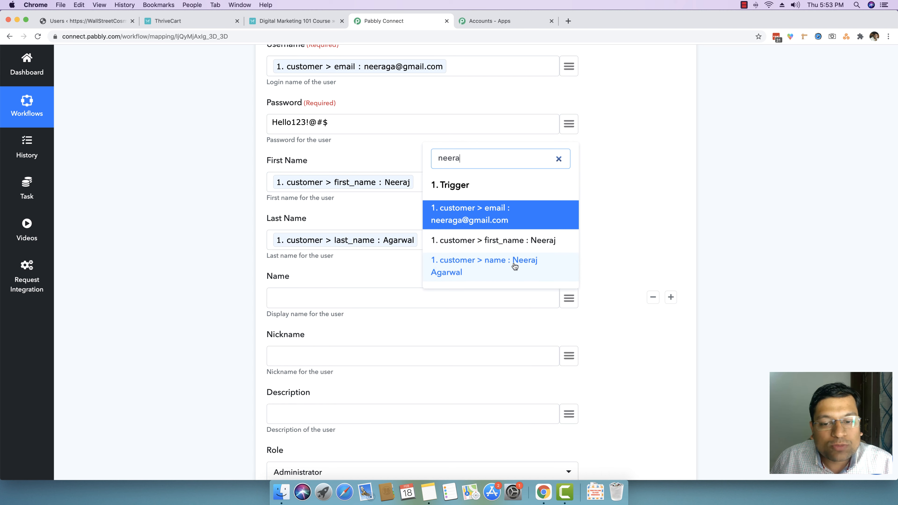
click(520, 262)
Step: Set the new user's Role to Subscriber
scroll(396, 309, down, 10)
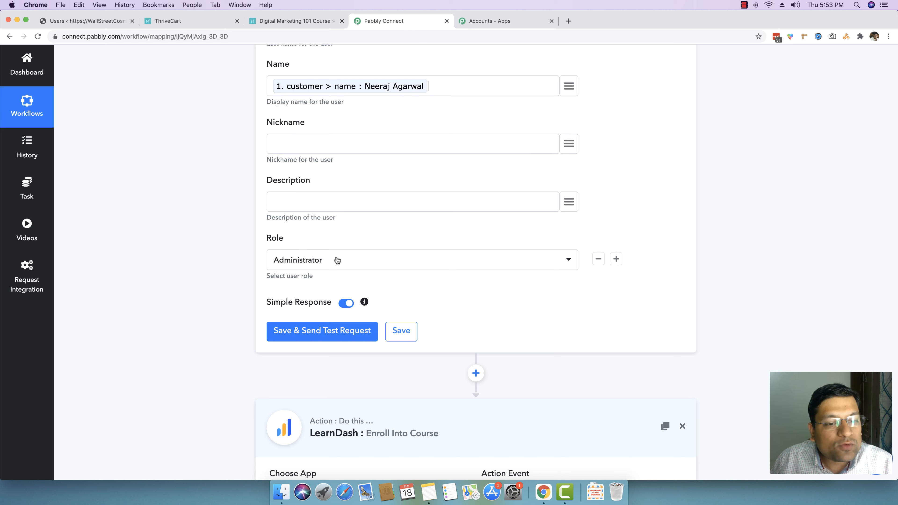
click(337, 260)
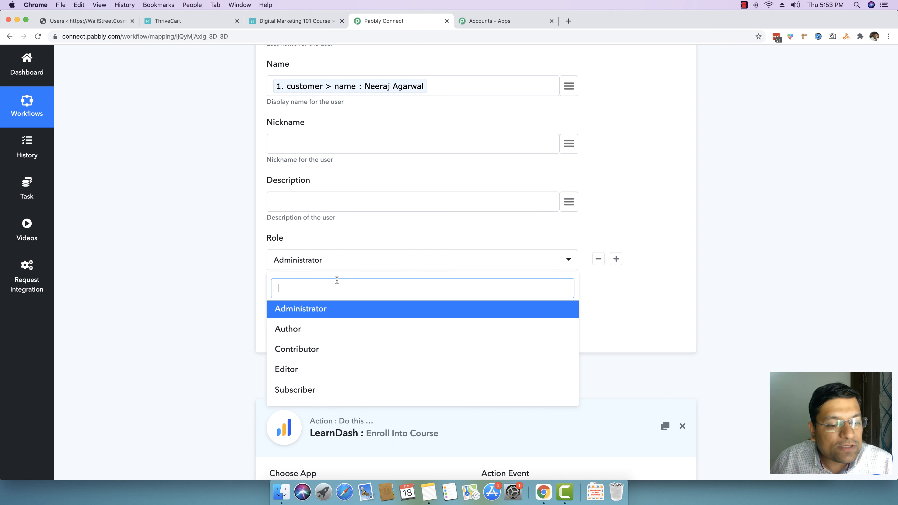
click(309, 392)
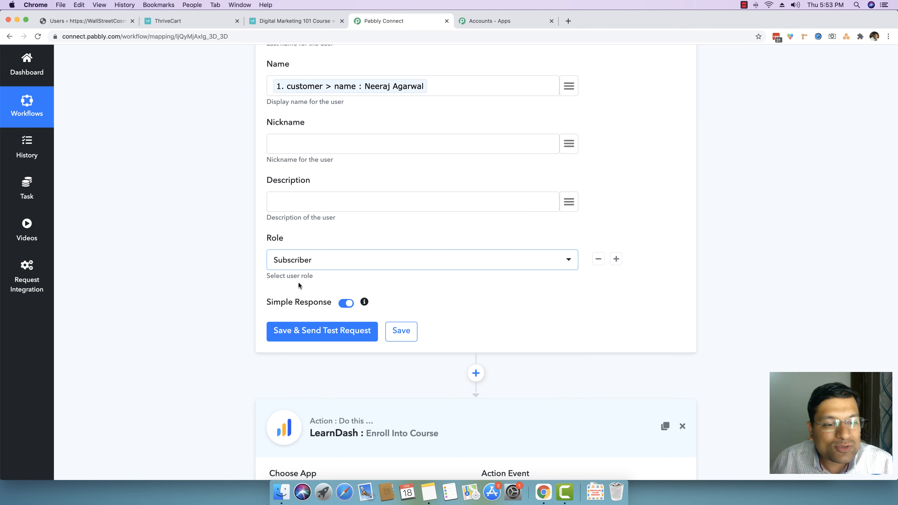
scroll(237, 281, up, 10)
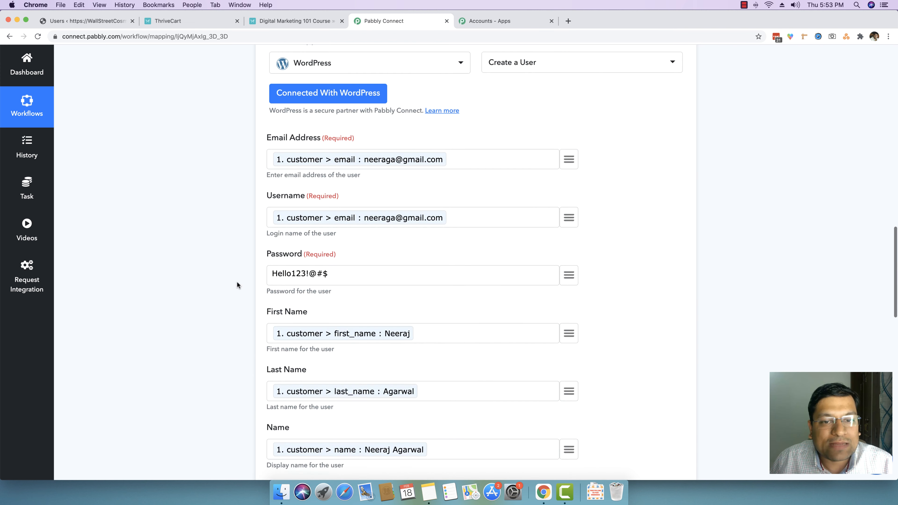
scroll(236, 281, up, 3)
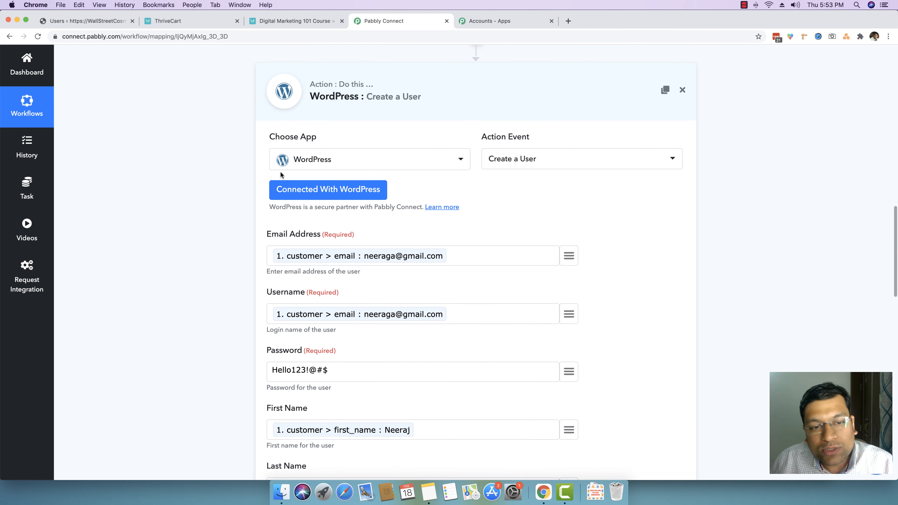
Step: Save the Create a User action and send a test request
scroll(557, 165, down, 3)
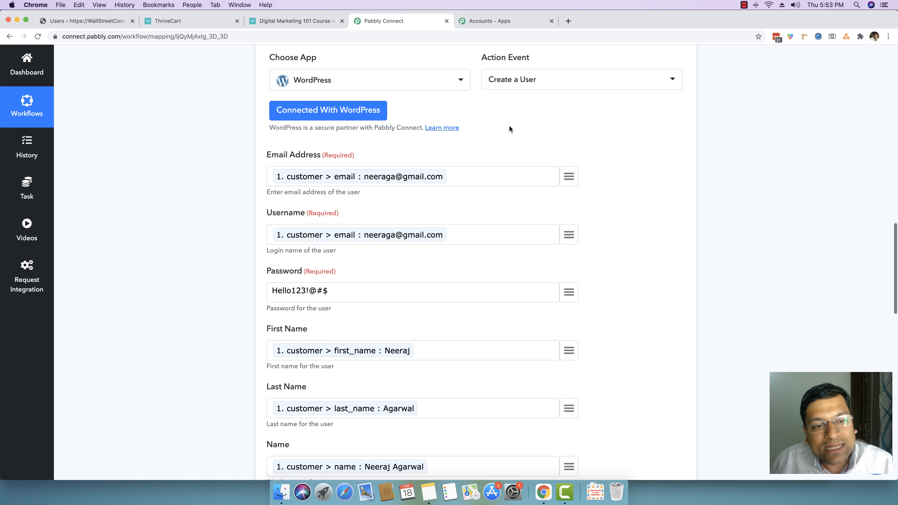
scroll(463, 216, down, 6)
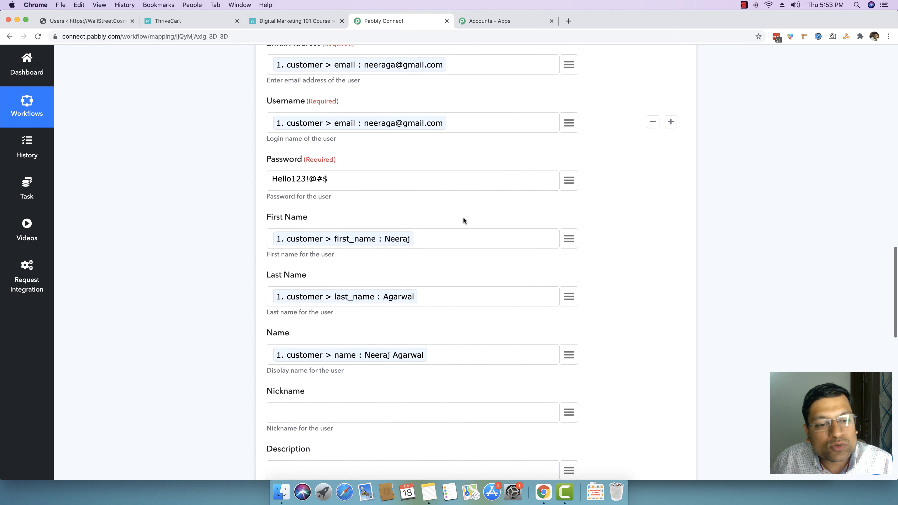
scroll(473, 212, down, 5)
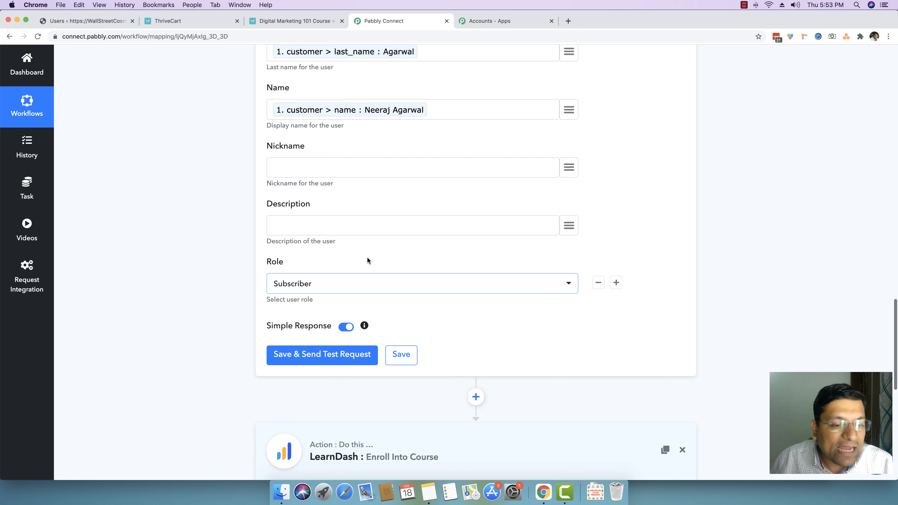
click(300, 355)
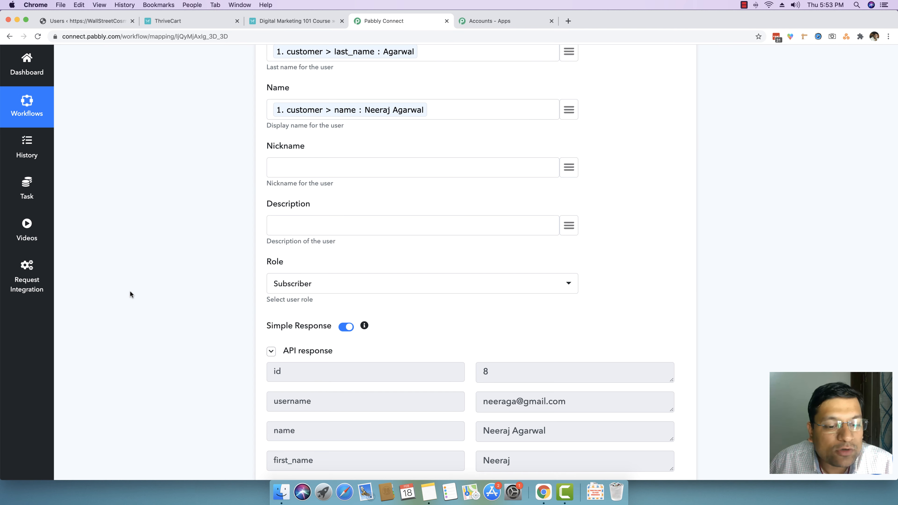
Step: Review the returned user id in the API response and reload the WordPress Users page
scroll(130, 294, down, 2)
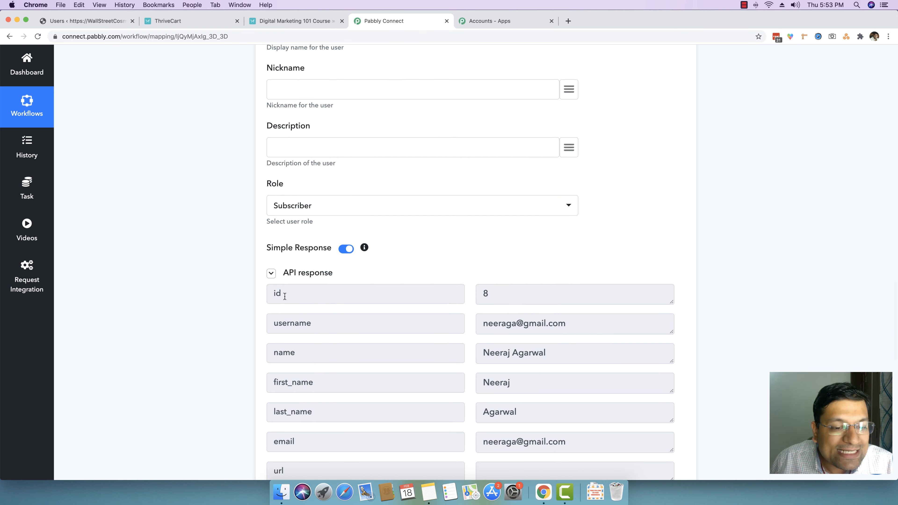
drag(490, 292, 484, 293)
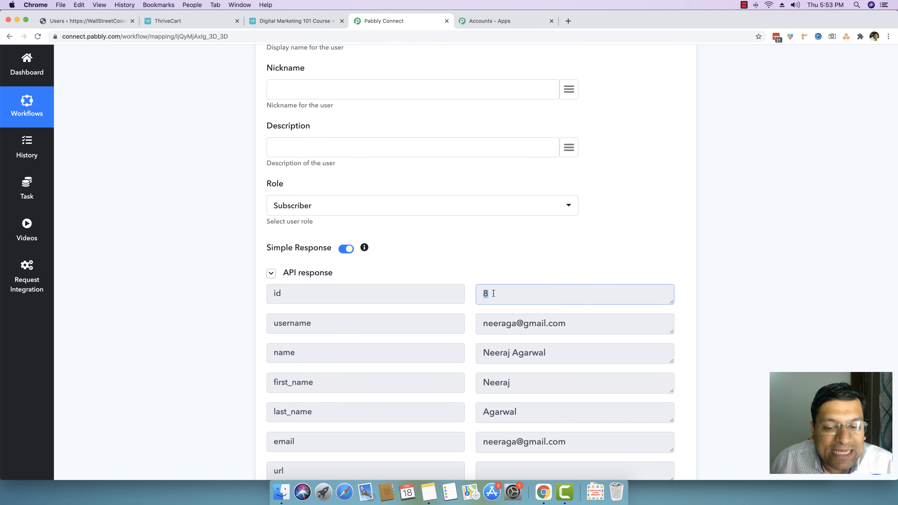
click(117, 22)
right_click(364, 100)
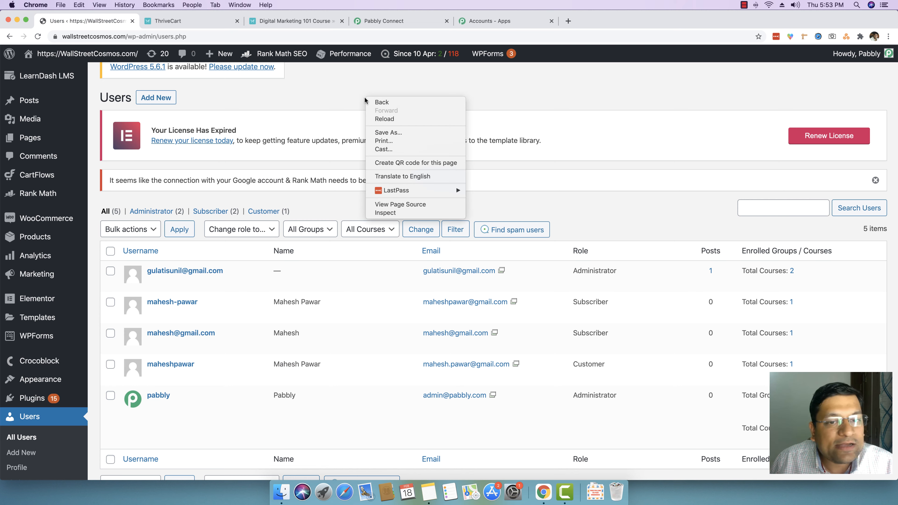
click(379, 119)
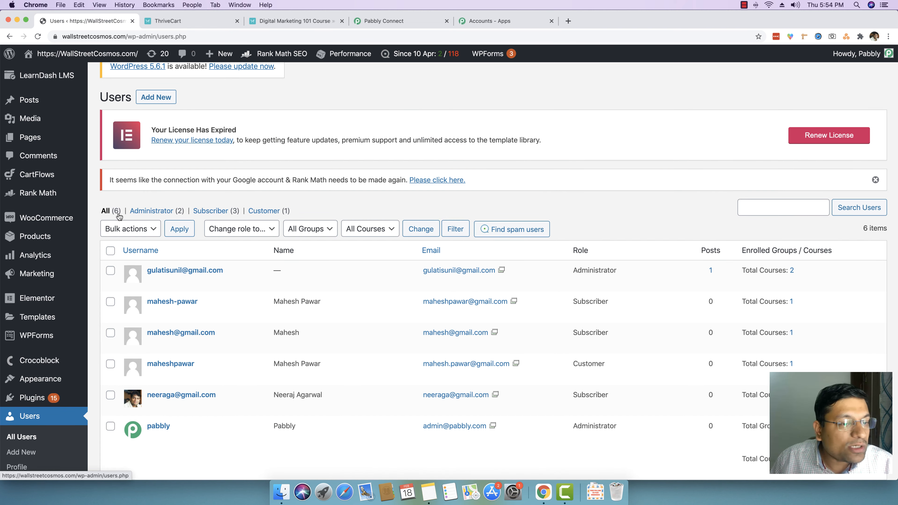
Step: Examine the newly created user's username, name and role in the users list
scroll(227, 344, down, 2)
drag(225, 360, 147, 358)
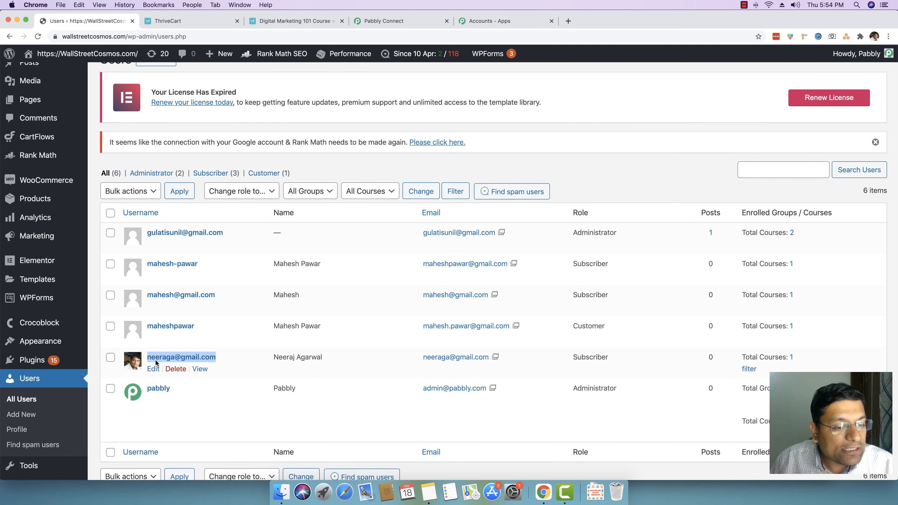
click(275, 357)
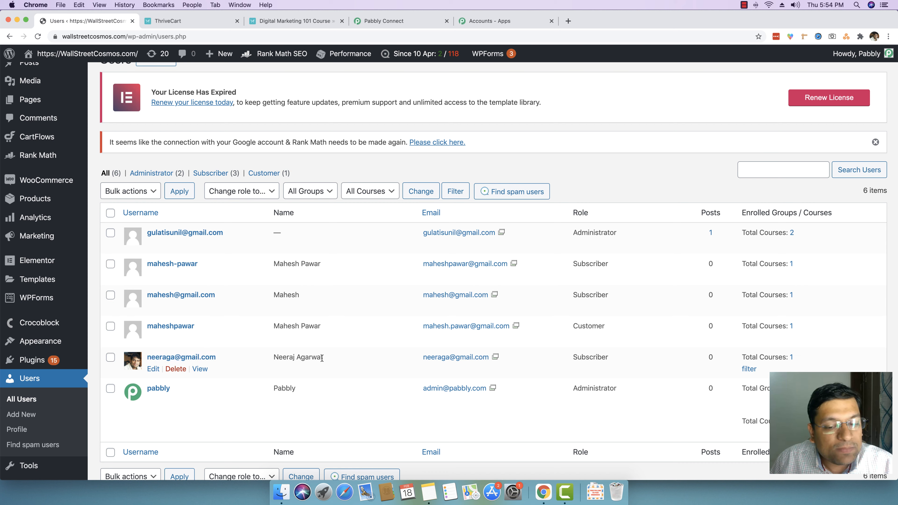
drag(572, 357, 607, 357)
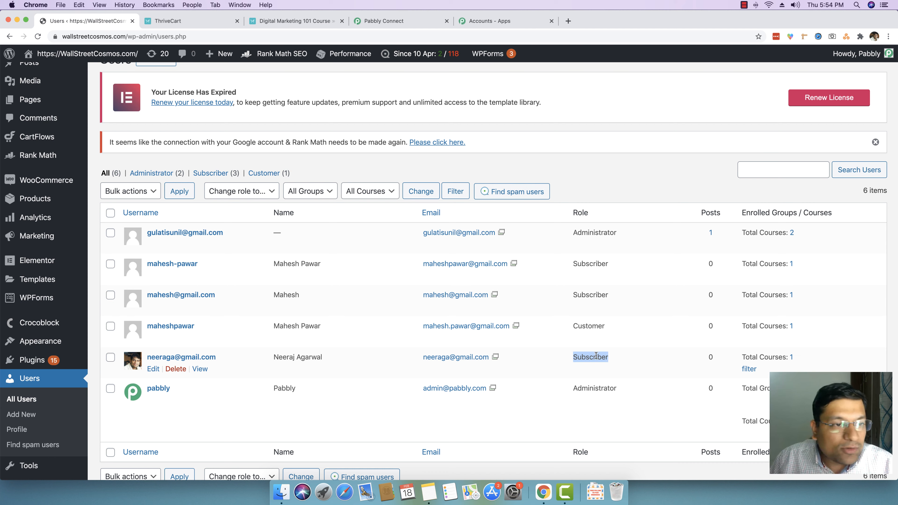
click(597, 355)
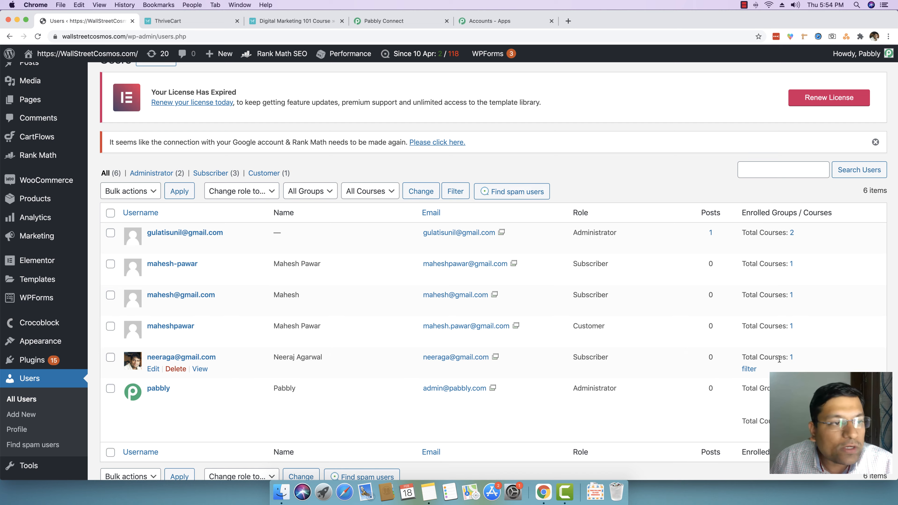
Step: Open the Pabbly Connect Integration course's settings and review its Course Access Settings
scroll(777, 357, up, 3)
mouse_move(32, 99)
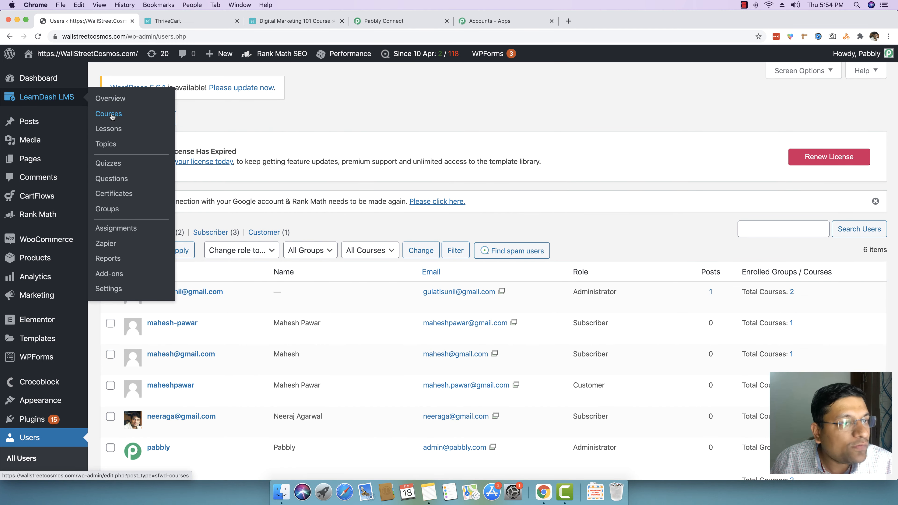
click(123, 119)
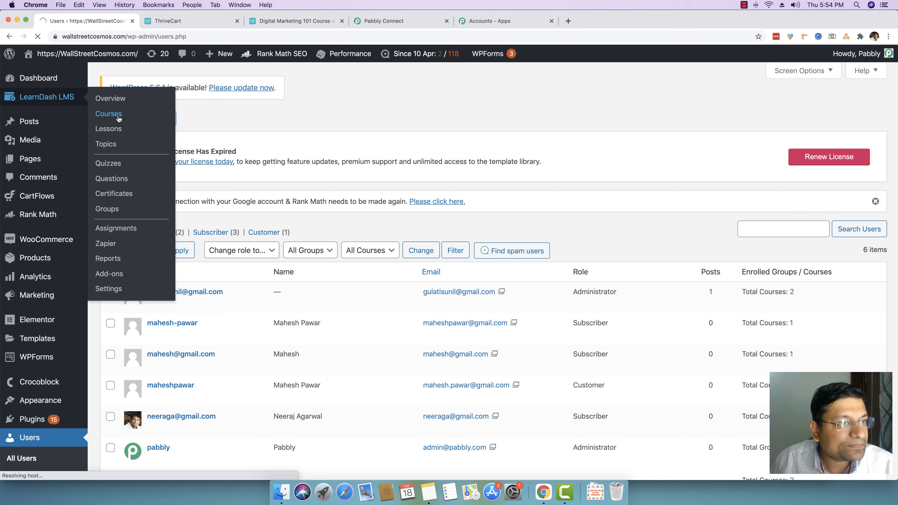
scroll(276, 236, down, 5)
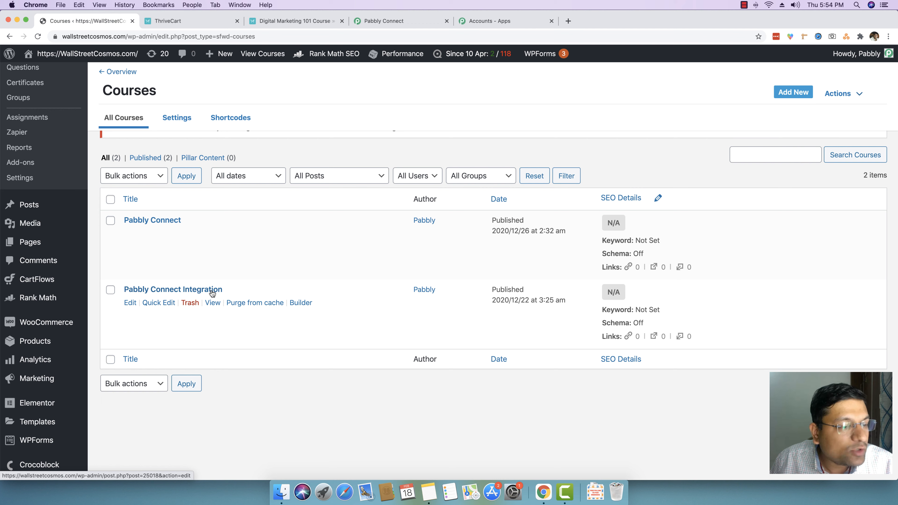
click(130, 303)
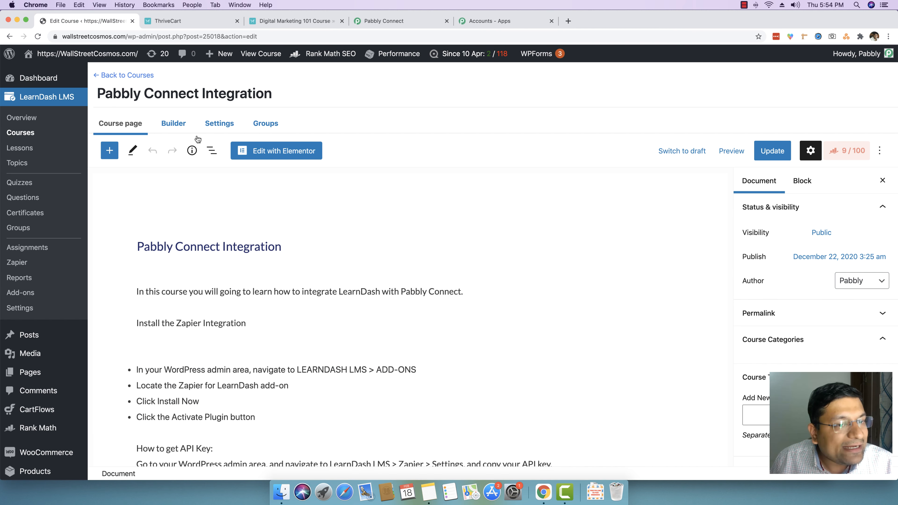
click(218, 124)
scroll(345, 238, down, 6)
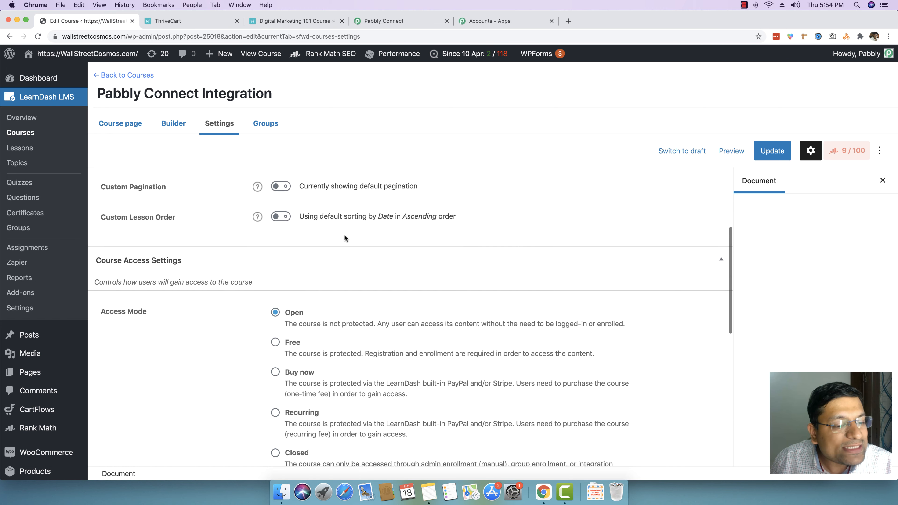
scroll(345, 238, down, 3)
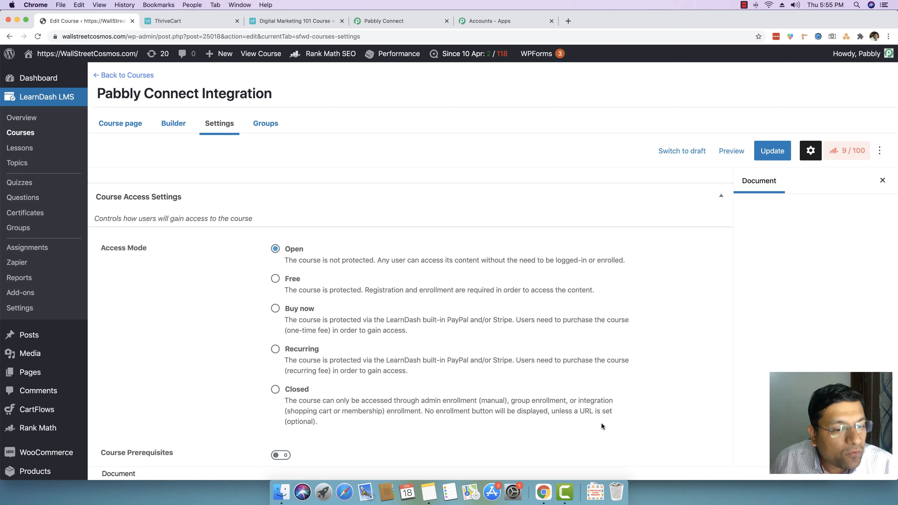
Step: Open the Pabbly Connect course's settings and review its access mode options
click(29, 134)
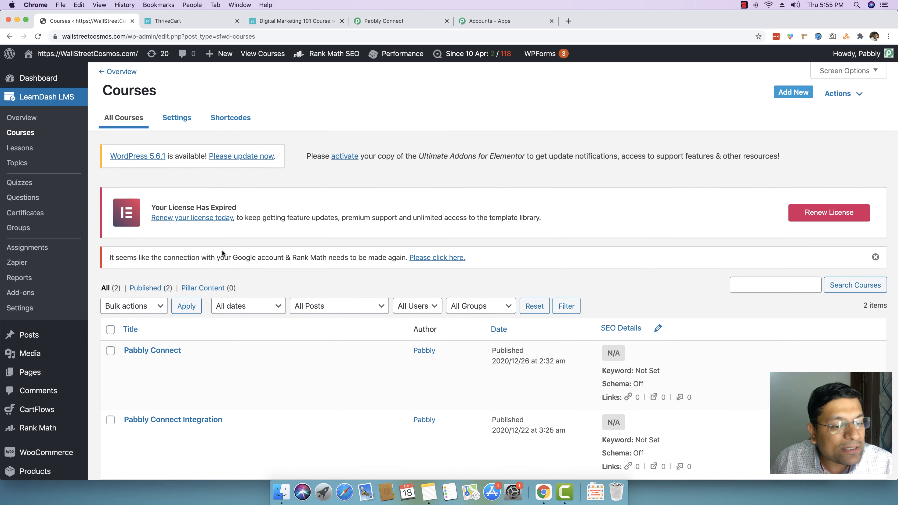
scroll(226, 283, down, 3)
drag(217, 328, 124, 329)
scroll(196, 259, up, 1)
drag(123, 265, 202, 262)
click(201, 262)
click(131, 280)
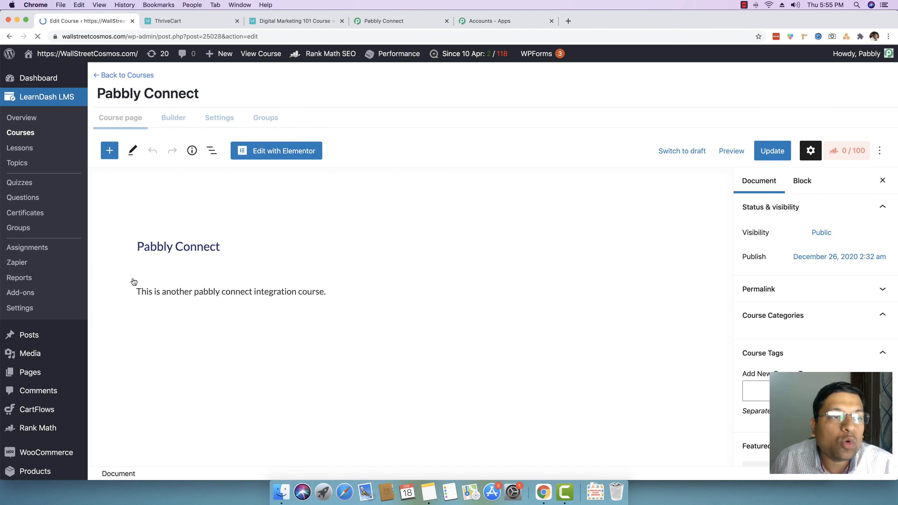
click(219, 123)
scroll(353, 311, down, 10)
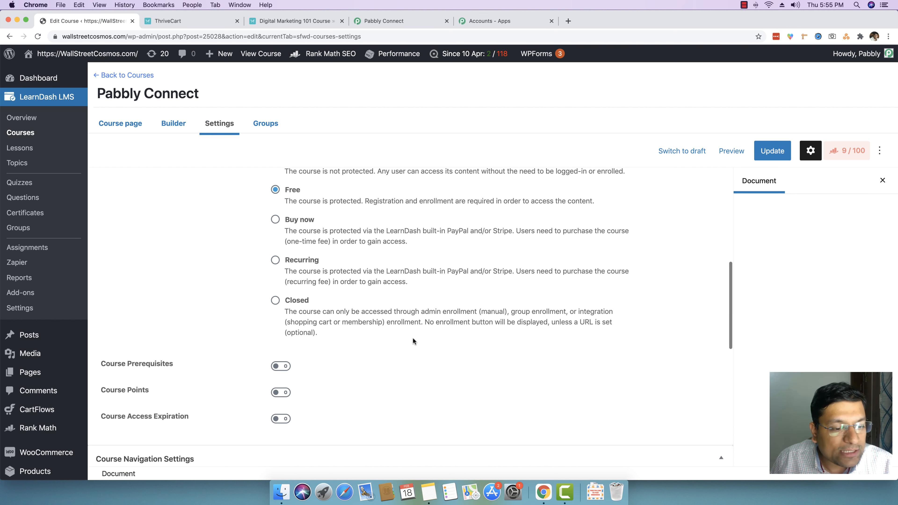
scroll(354, 311, up, 2)
drag(285, 281, 589, 282)
scroll(91, 301, down, 1)
scroll(90, 300, down, 3)
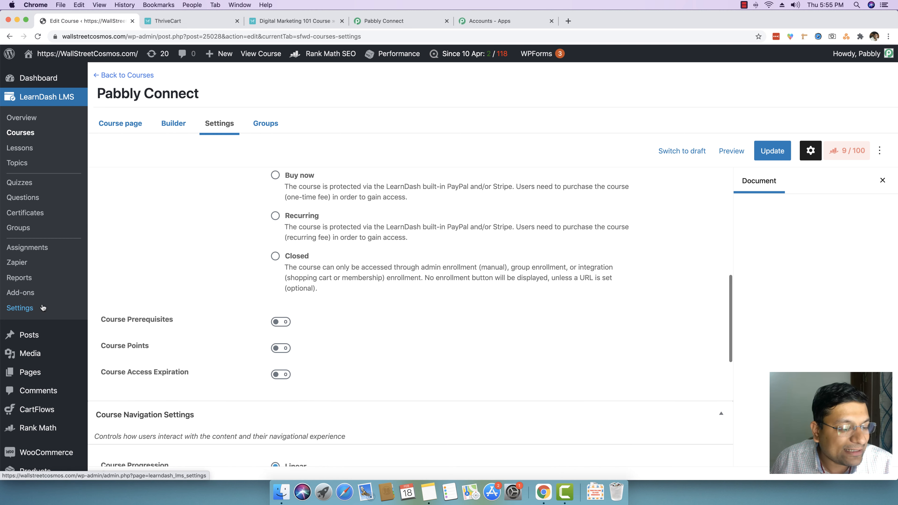
scroll(39, 318, down, 7)
Step: Check which courses the new user is enrolled in from the Users list, then return
click(39, 418)
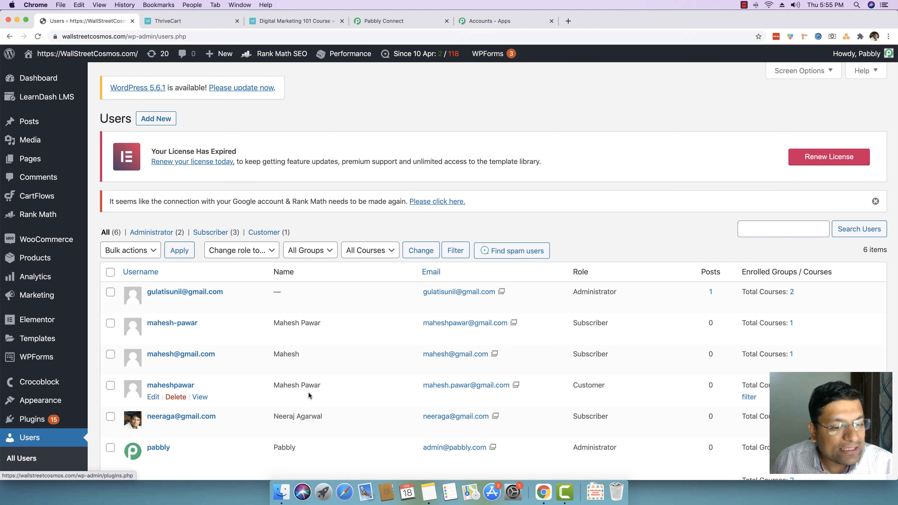
scroll(310, 396, down, 3)
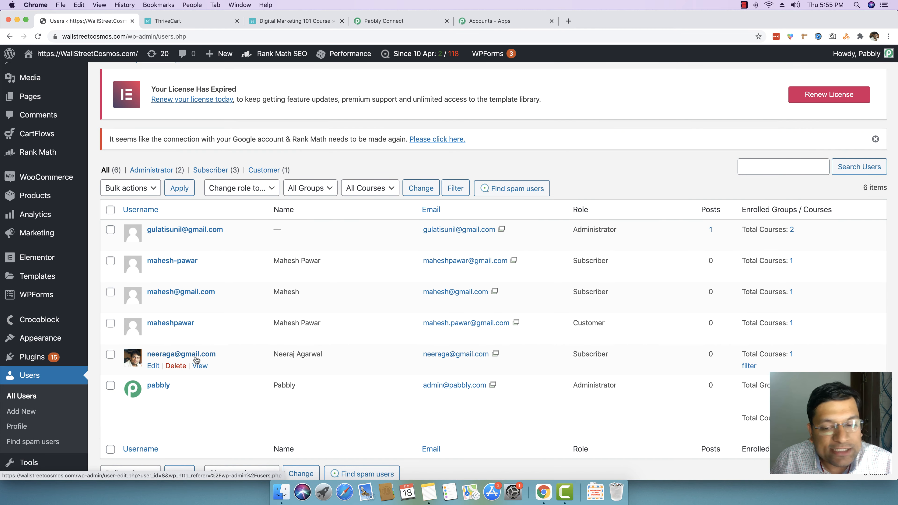
click(790, 355)
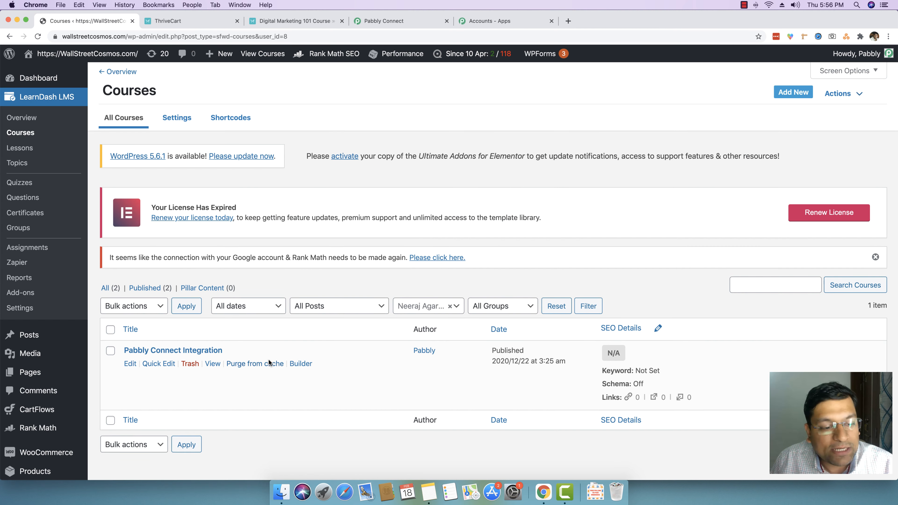
click(10, 37)
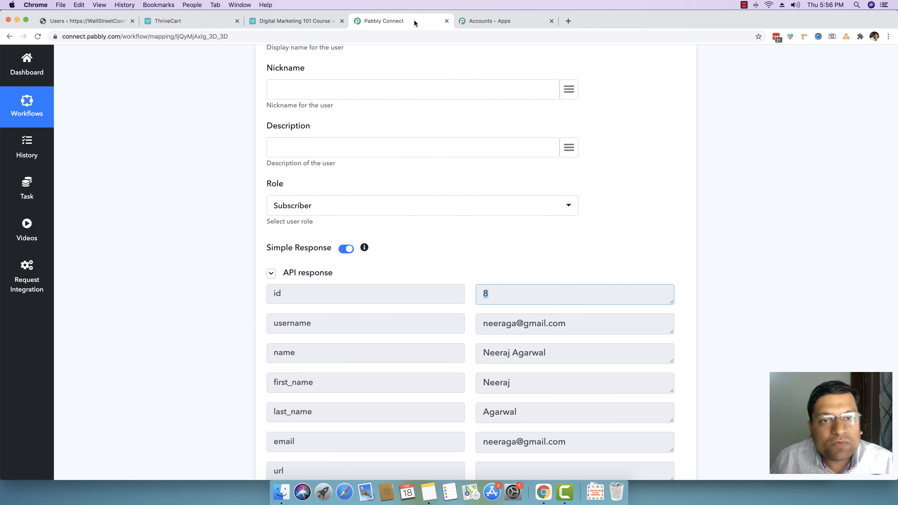
Step: Return to the workflow and browse the user list of the LearnDash action's User ID field
click(383, 21)
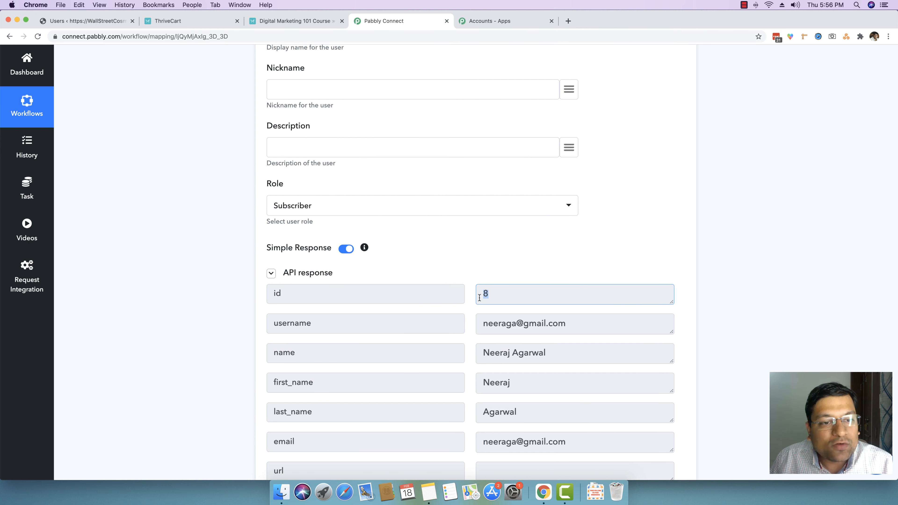
scroll(489, 302, down, 2)
scroll(489, 300, up, 2)
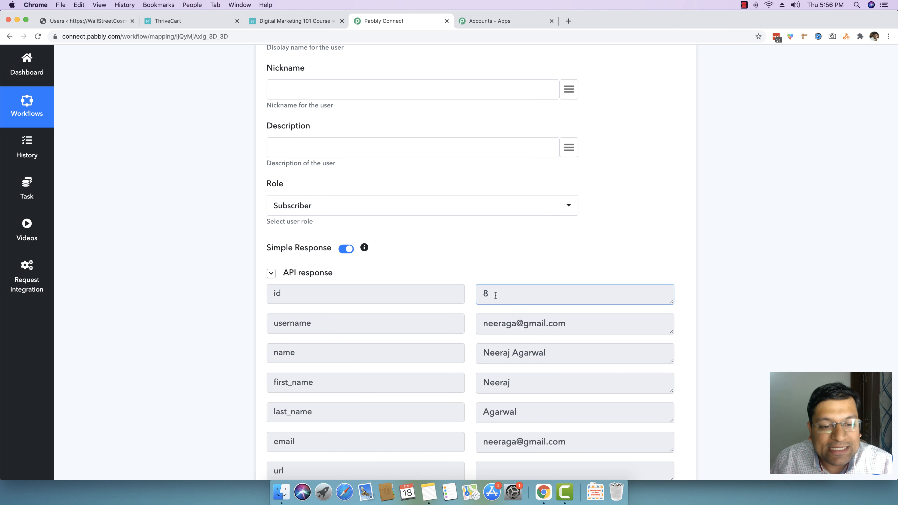
scroll(747, 324, down, 10)
scroll(747, 324, down, 9)
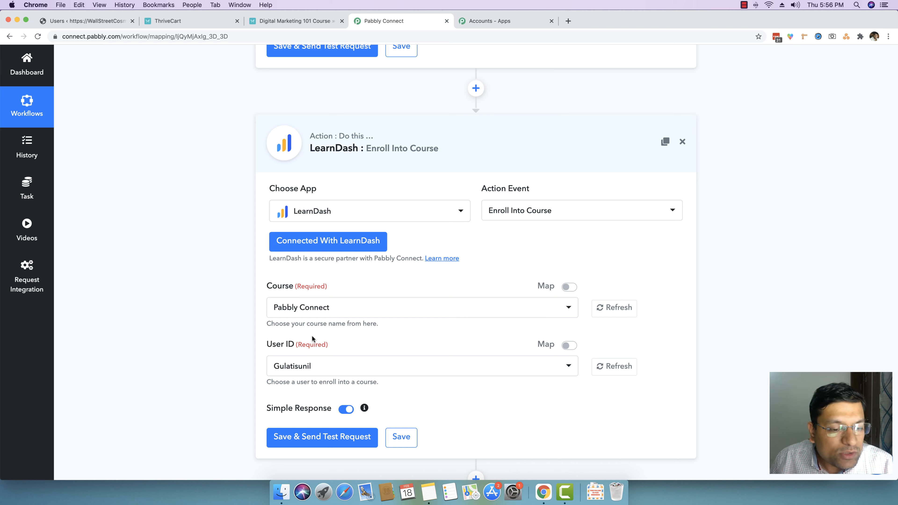
click(334, 367)
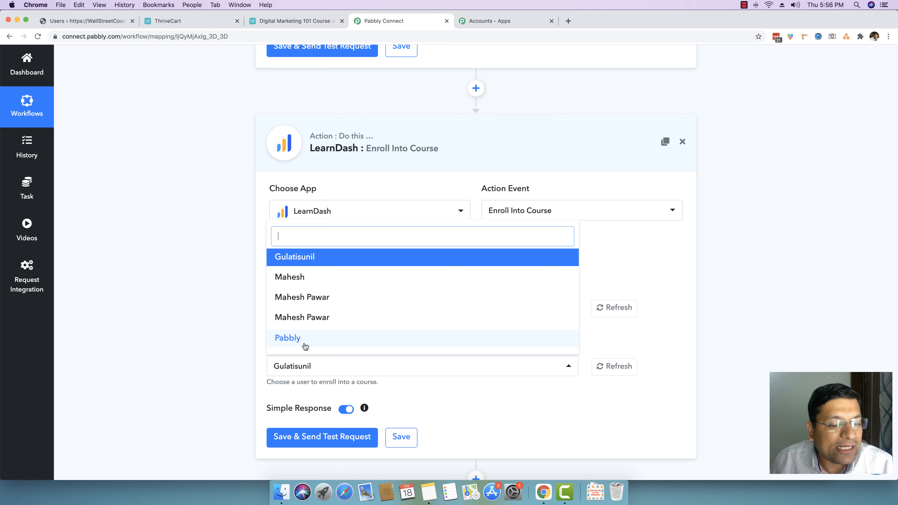
click(320, 370)
click(298, 373)
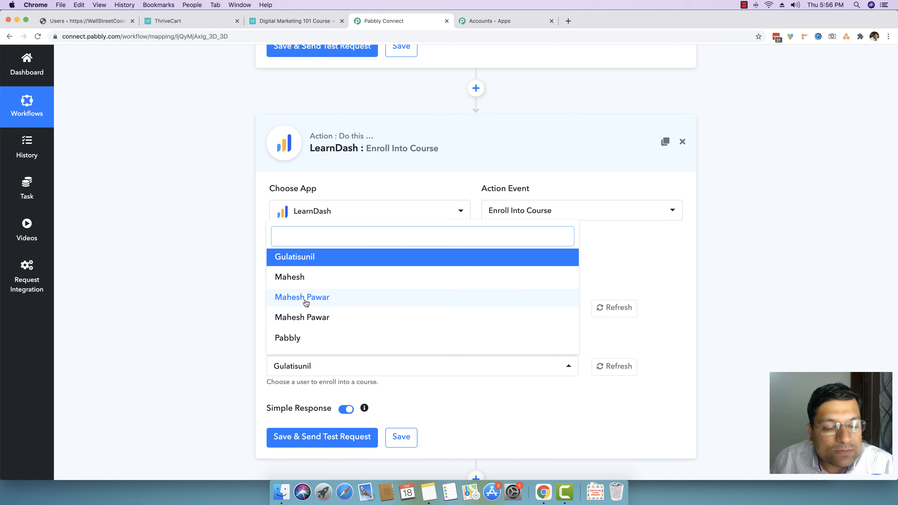
click(206, 310)
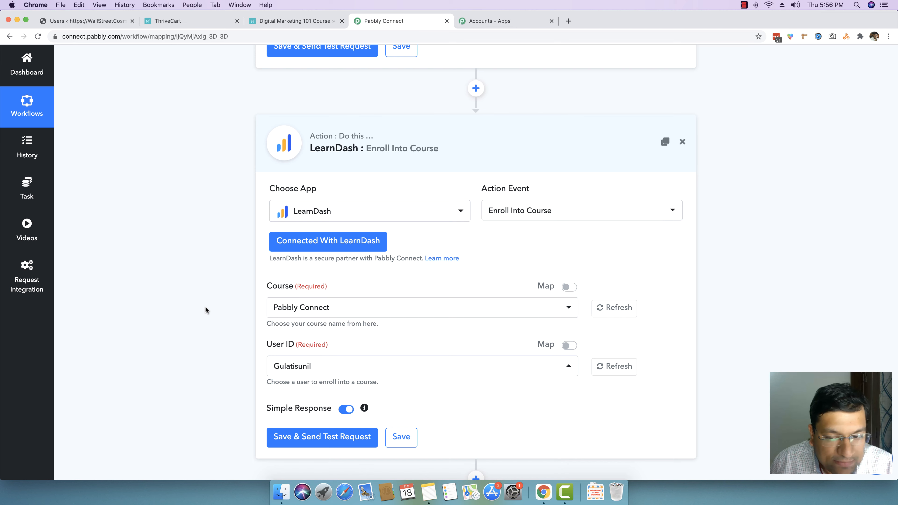
Step: Switch the LearnDash User ID field to mapping and map it to the id from the WordPress Create a User step
scroll(205, 310, up, 15)
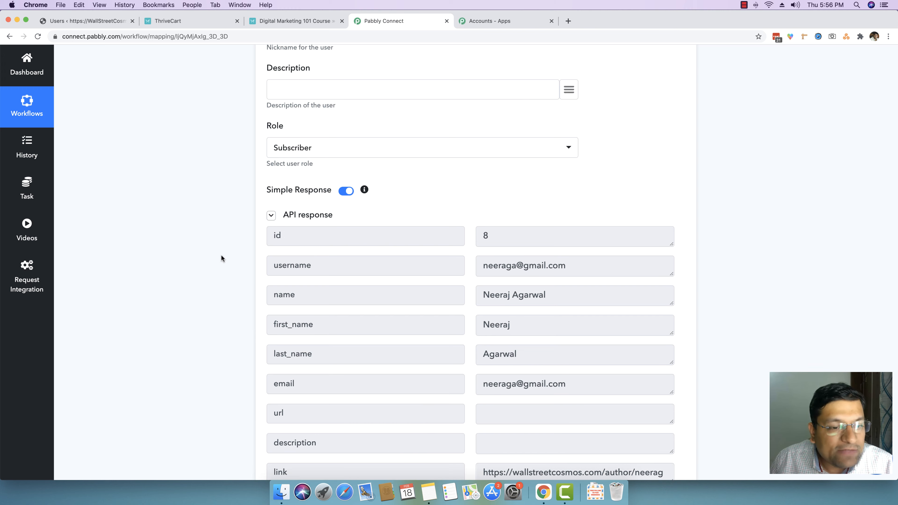
scroll(207, 271, down, 15)
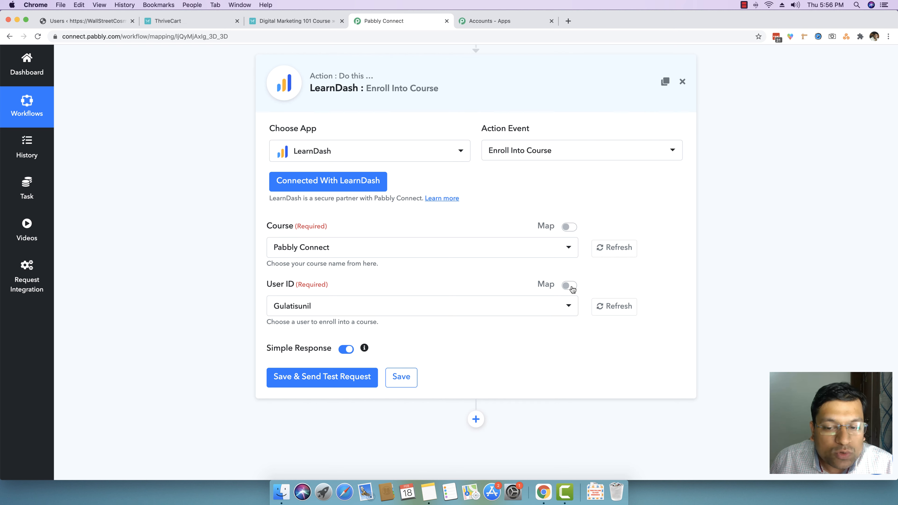
click(566, 306)
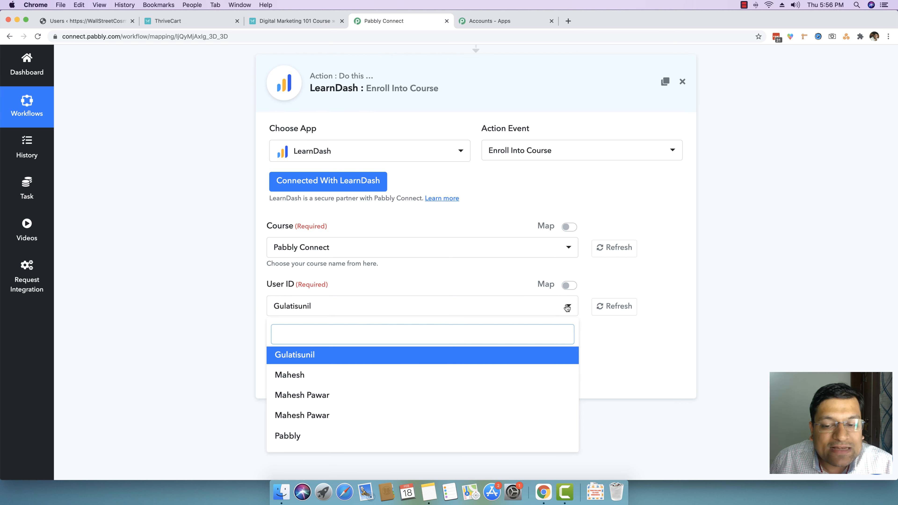
click(567, 306)
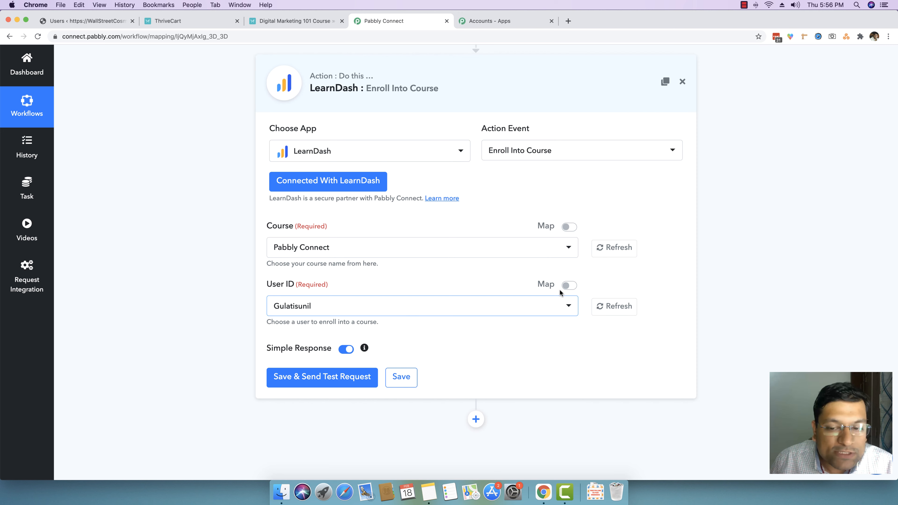
scroll(567, 286, down, 1)
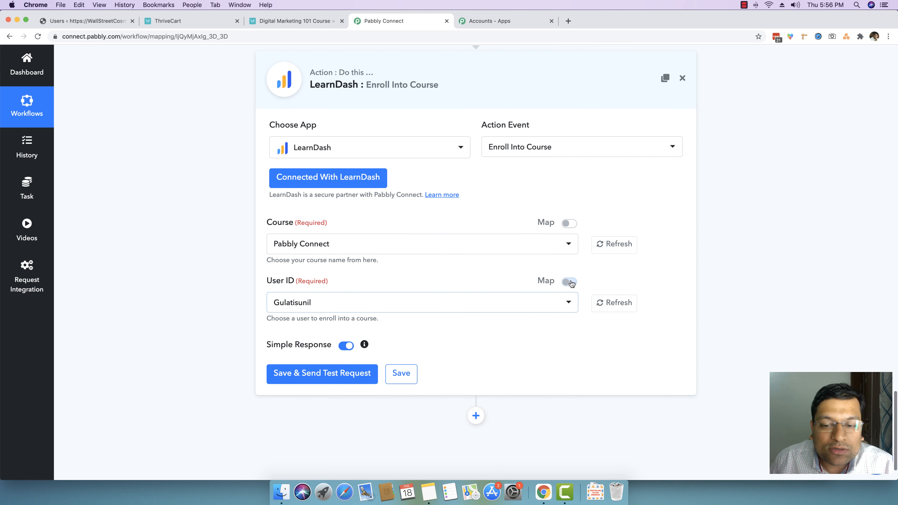
click(569, 282)
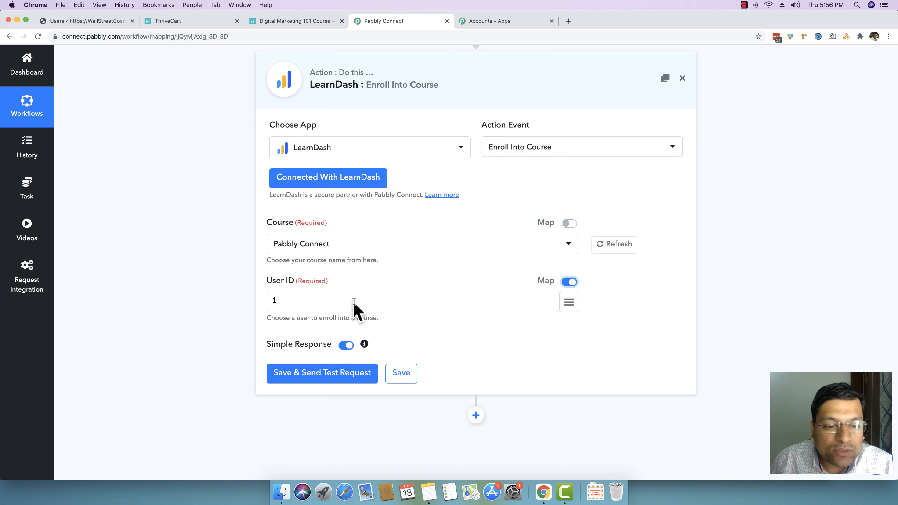
click(338, 301)
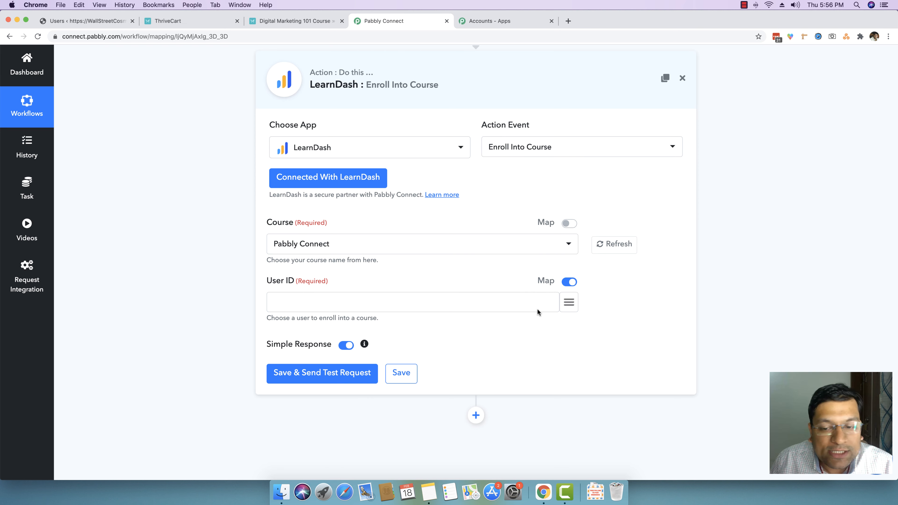
click(569, 305)
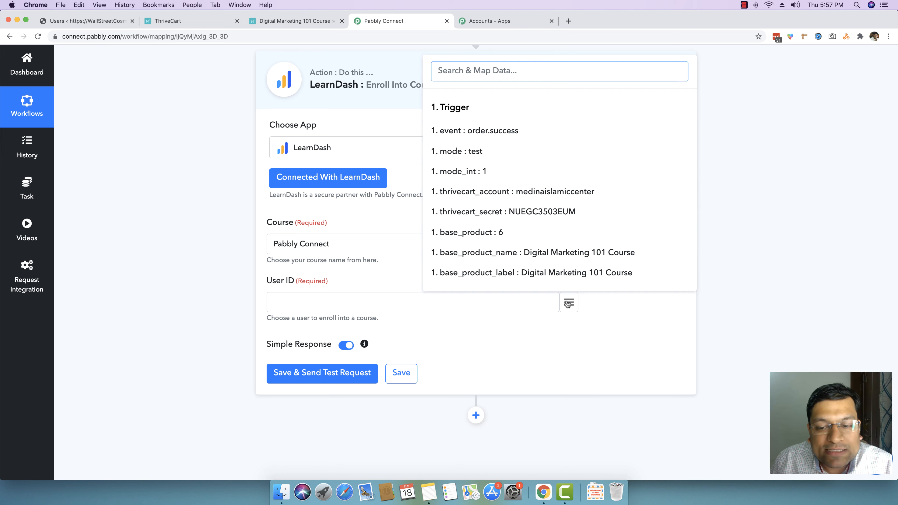
scroll(569, 246, down, 20)
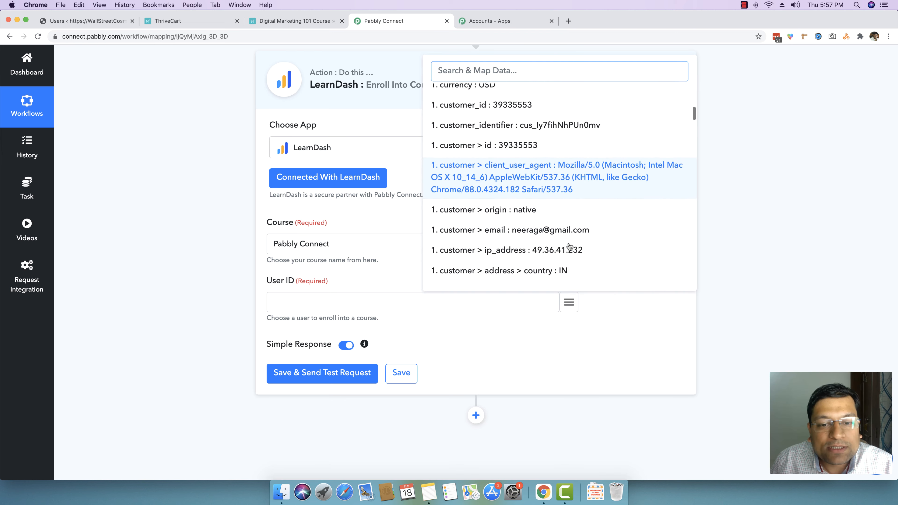
scroll(569, 247, down, 20)
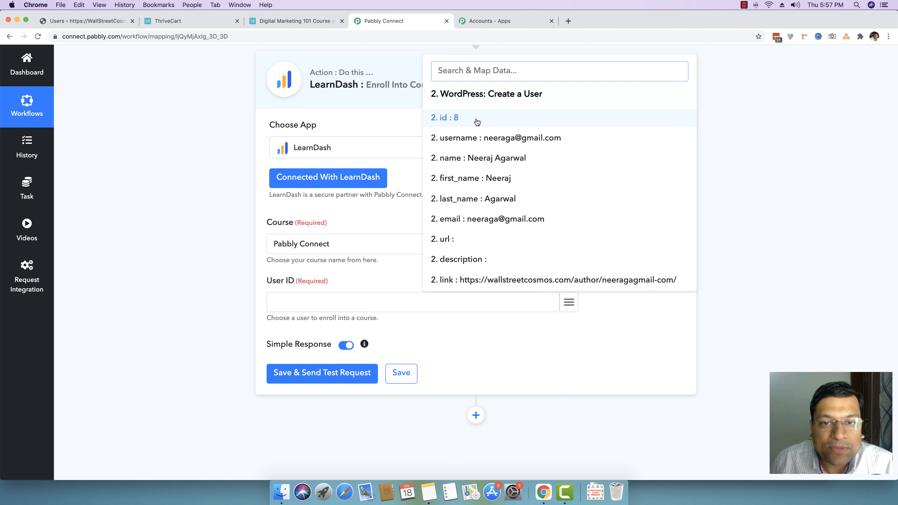
click(451, 120)
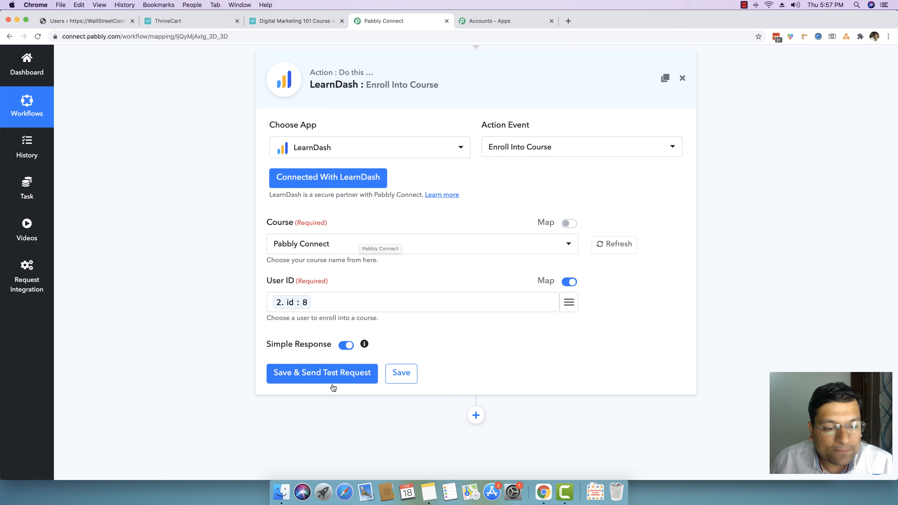
Step: Send a test request for the LearnDash Enroll Into Course action and save it
click(297, 375)
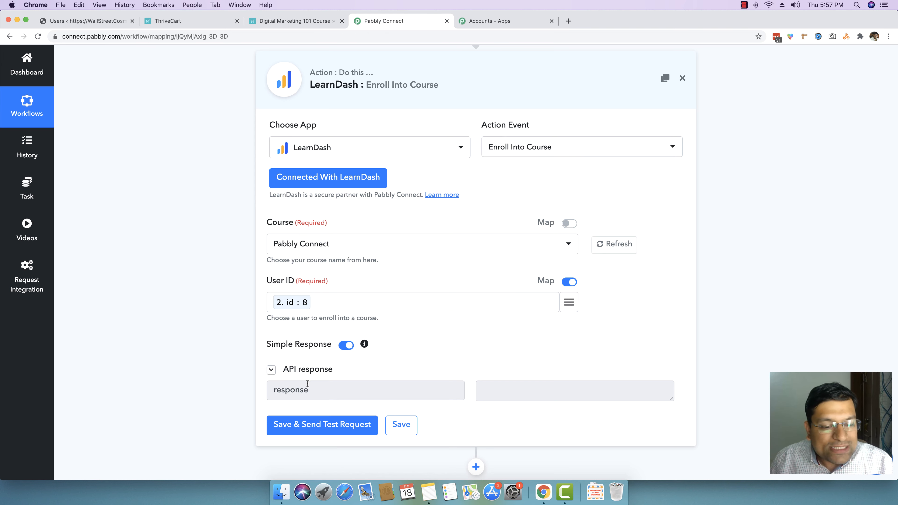
click(512, 392)
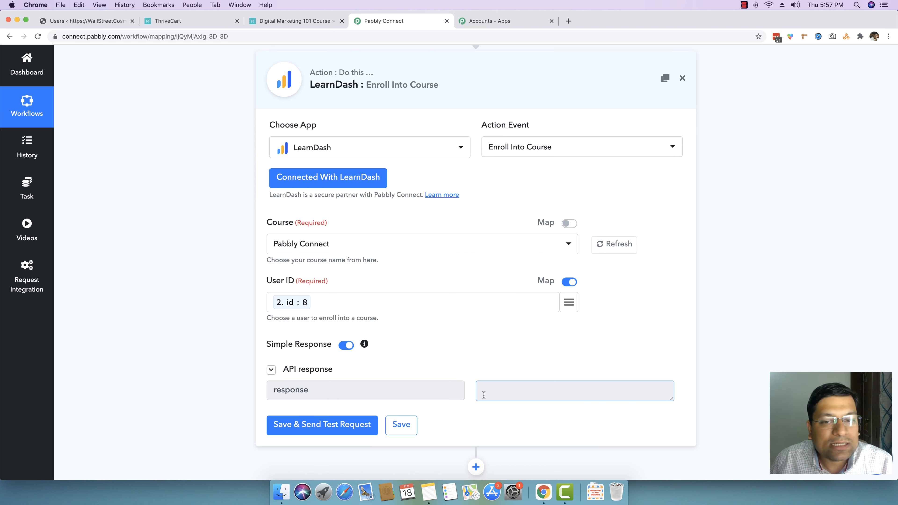
click(412, 425)
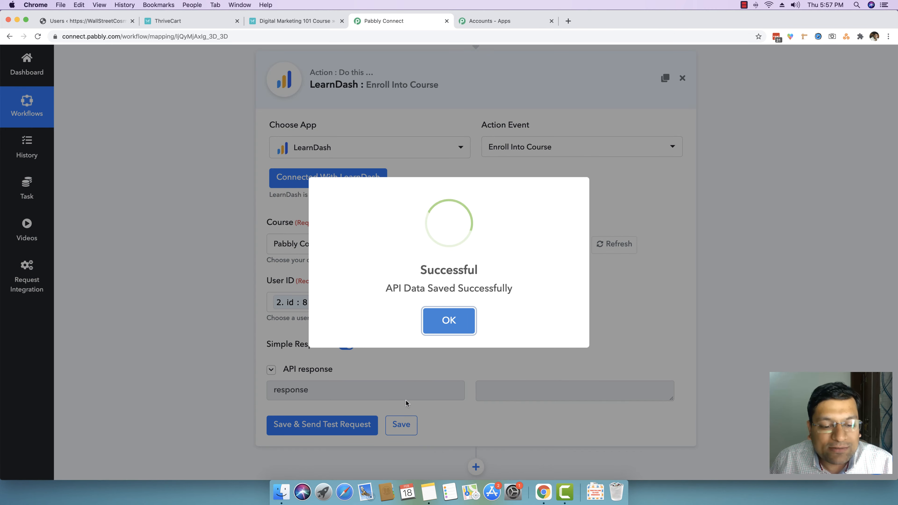
click(445, 327)
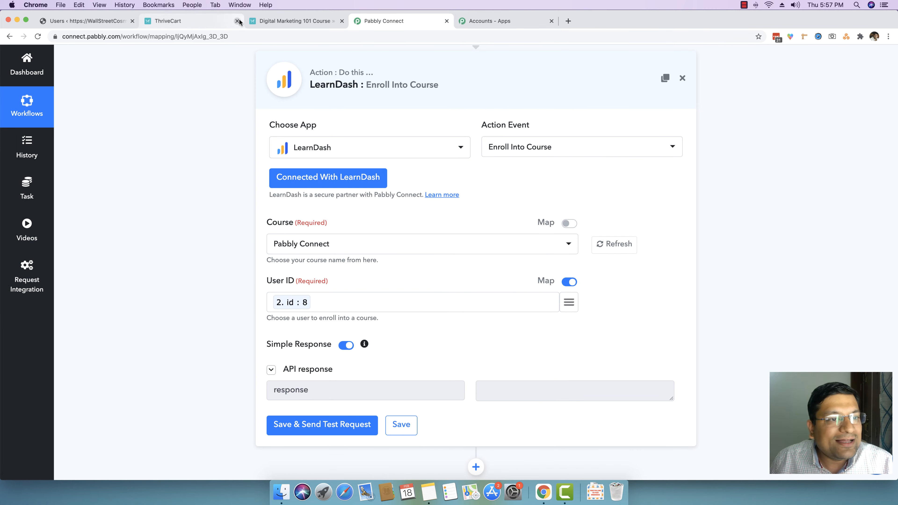
Step: Check the new user's enrolled courses in the WordPress Users list, then return to the workflow
click(93, 20)
key(super+r)
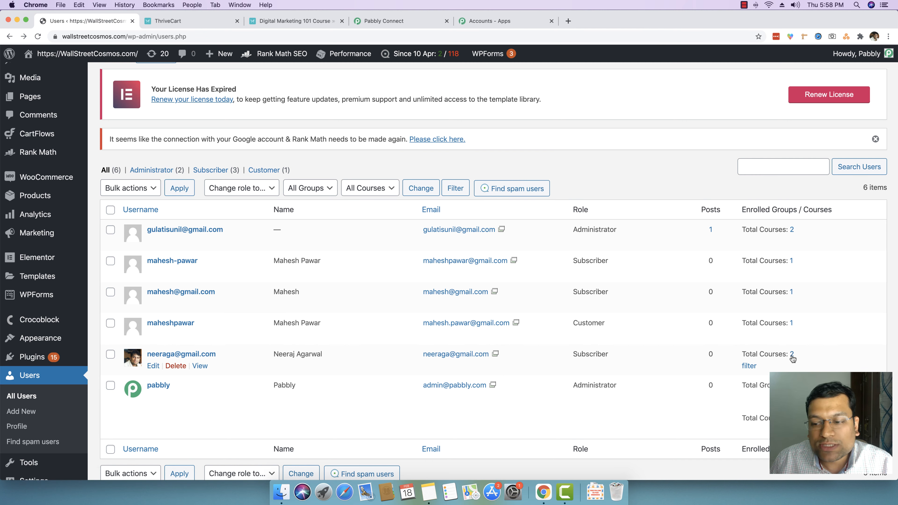
click(792, 354)
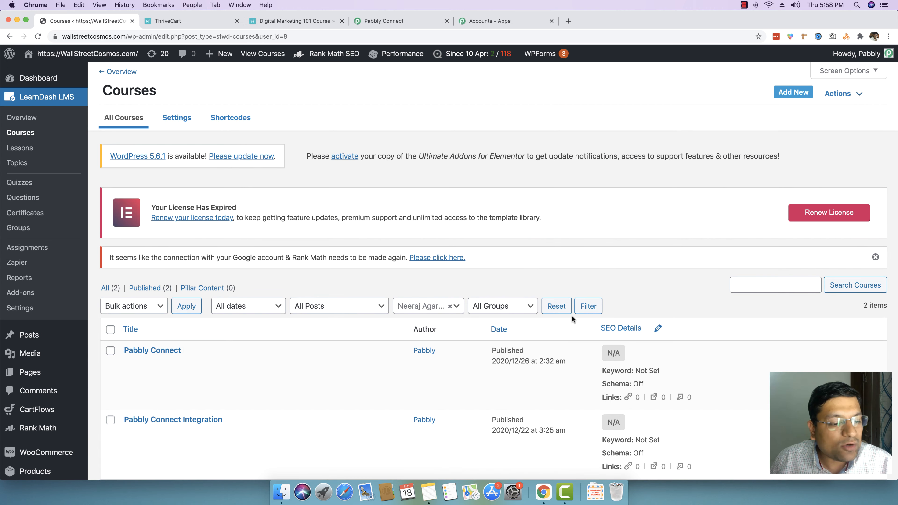
scroll(562, 316, down, 3)
scroll(193, 272, up, 1)
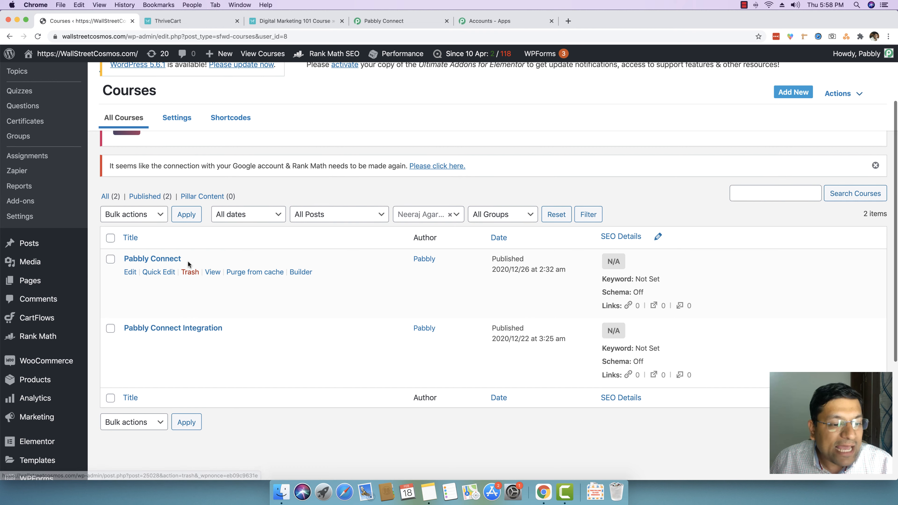
drag(187, 261, 124, 260)
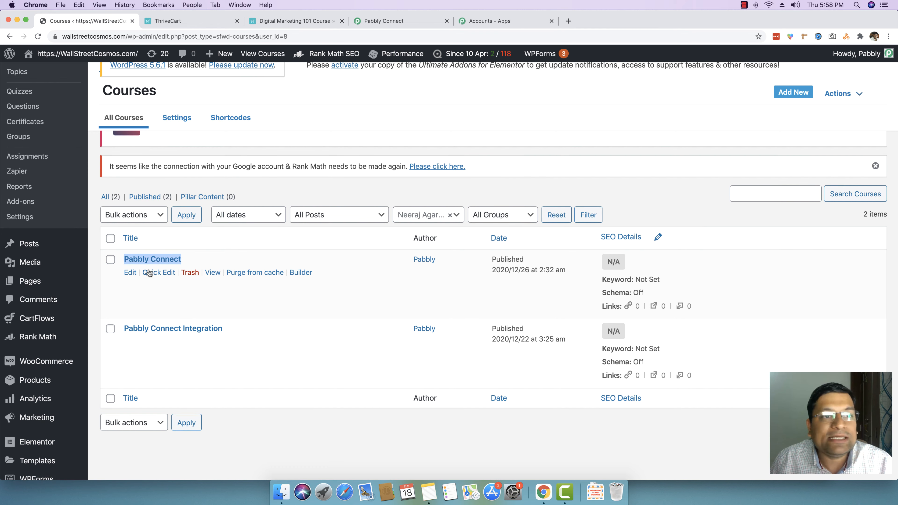
scroll(44, 368, down, 5)
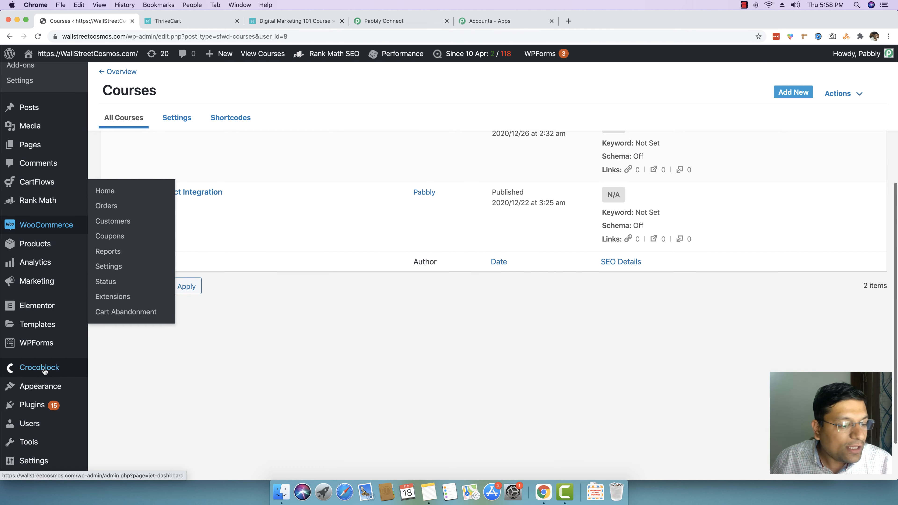
click(35, 428)
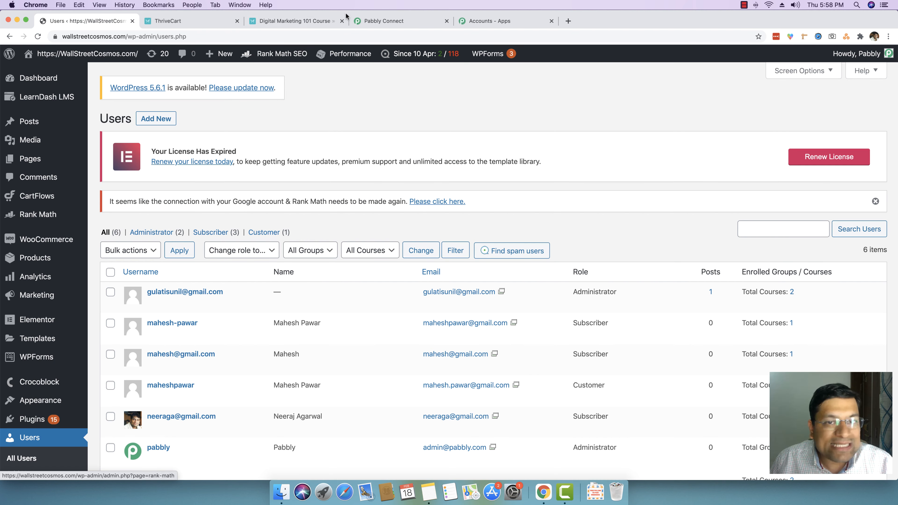
click(373, 22)
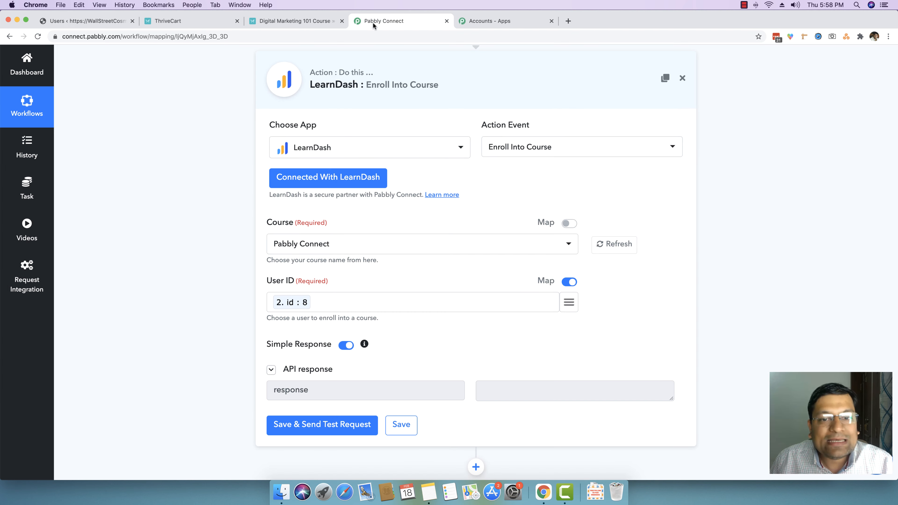
Step: Collapse the LearnDash, WordPress and ThriveCart steps to review the whole ThriveCart to LearnDash workflow
click(527, 96)
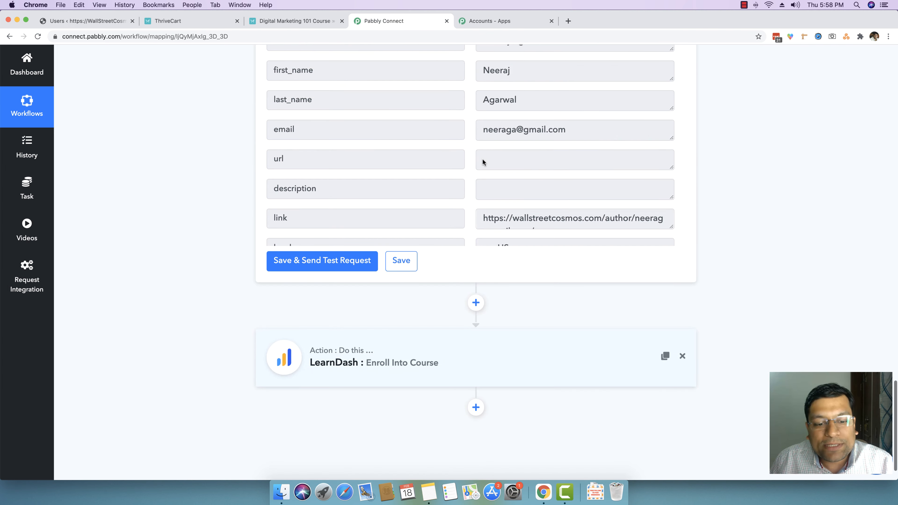
scroll(448, 356, up, 15)
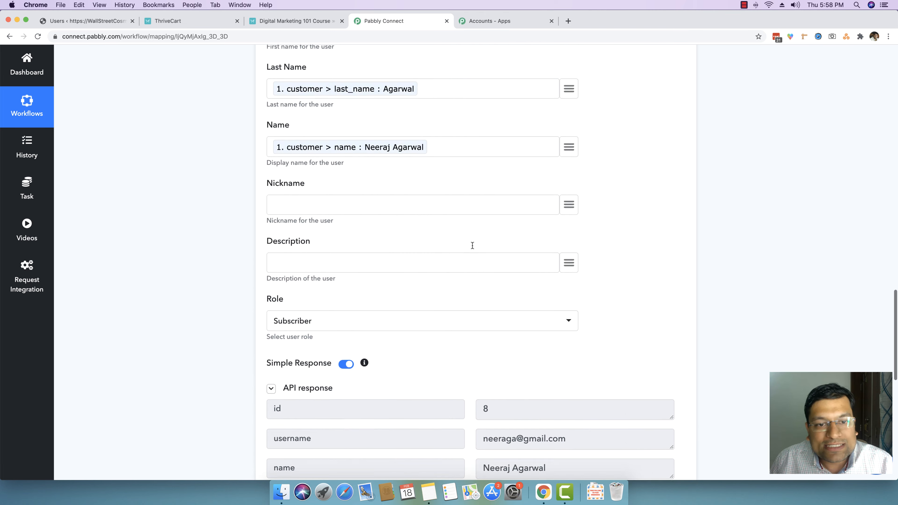
scroll(472, 247, up, 5)
click(440, 203)
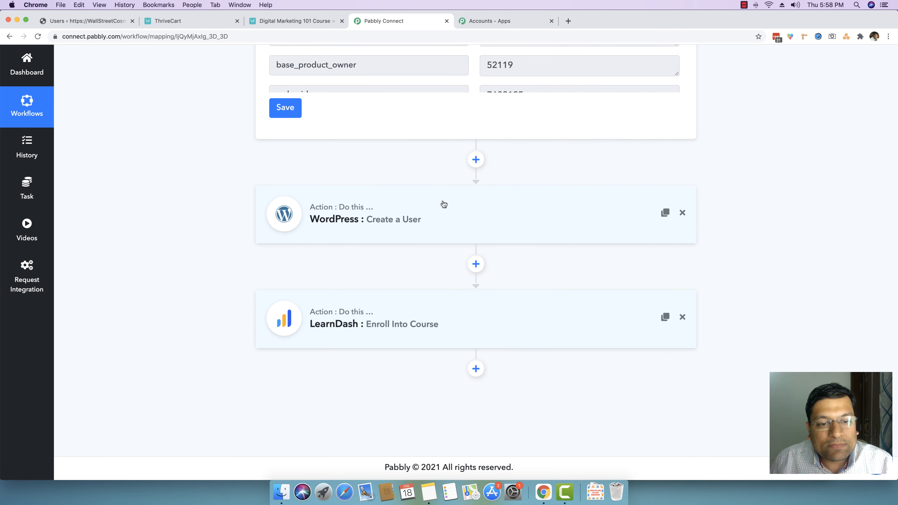
scroll(356, 220, up, 5)
scroll(356, 220, up, 10)
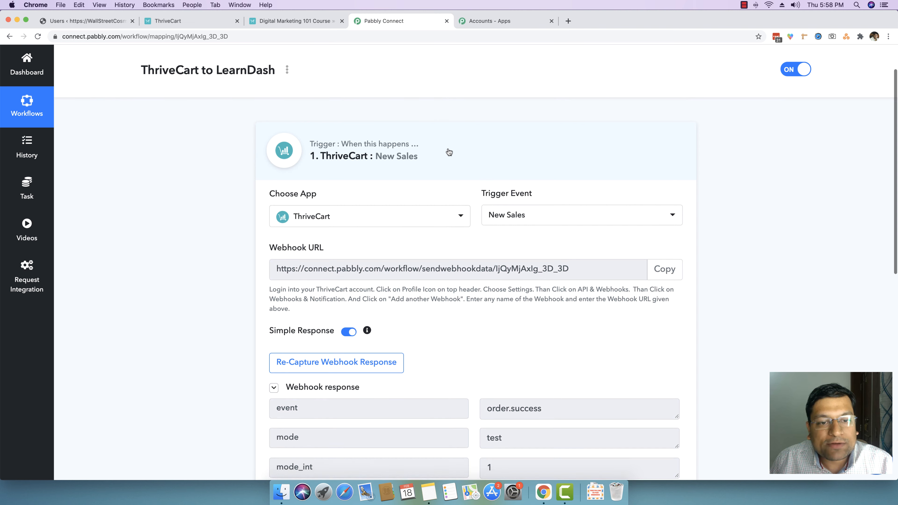
click(331, 176)
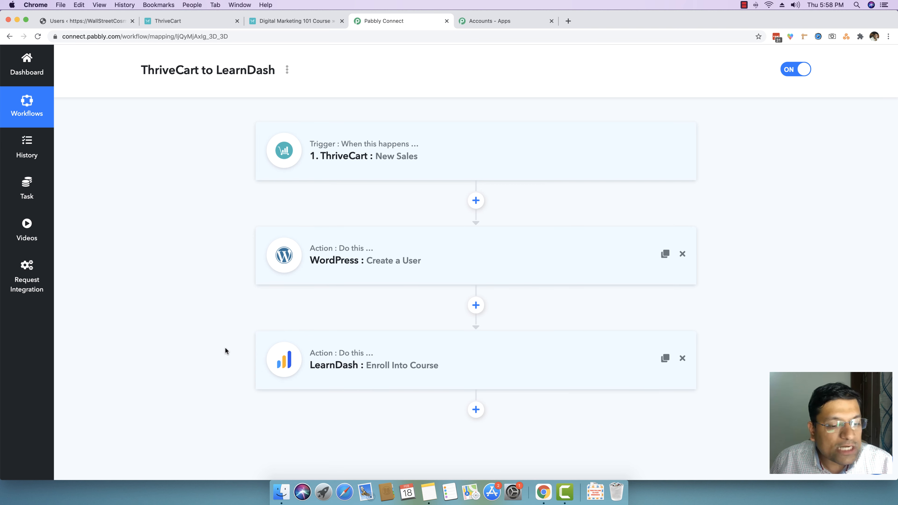
scroll(827, 180, up, 3)
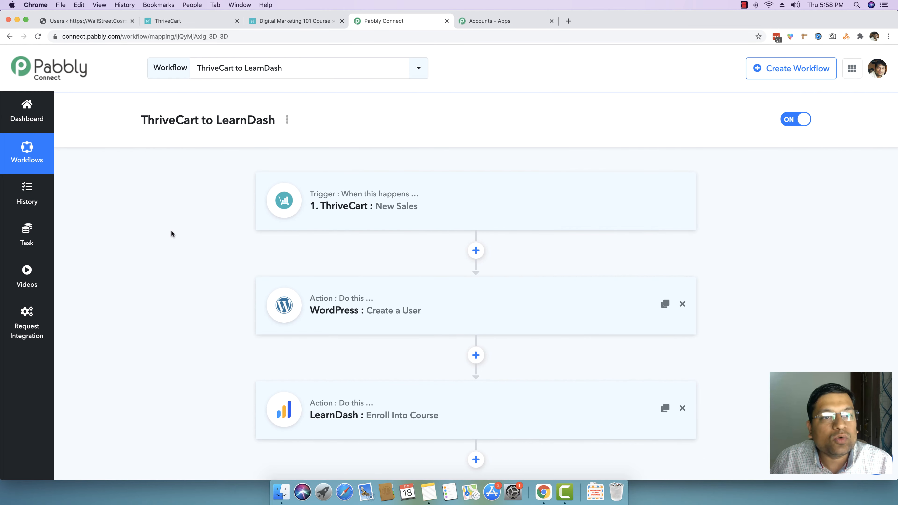
Step: Open the checkout page of the Digital Marketing 101 Course product from the ThriveCart products list
click(341, 21)
click(208, 22)
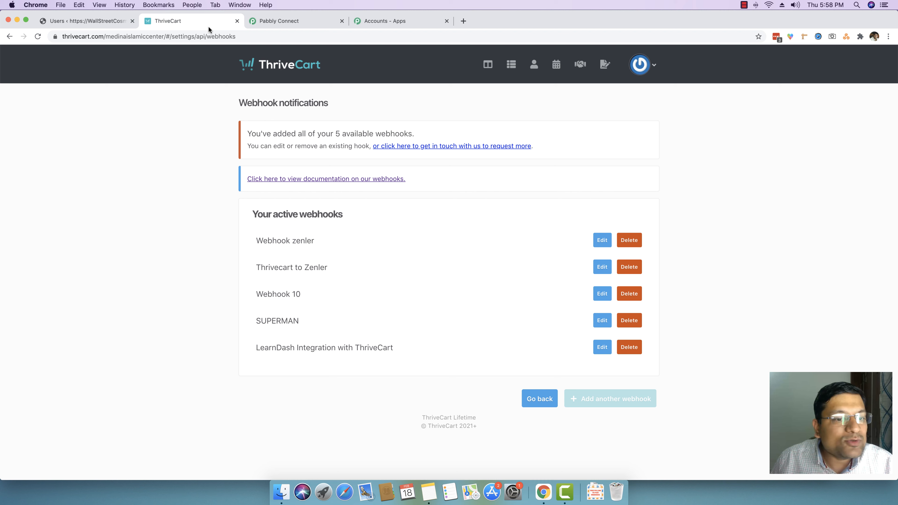
click(279, 65)
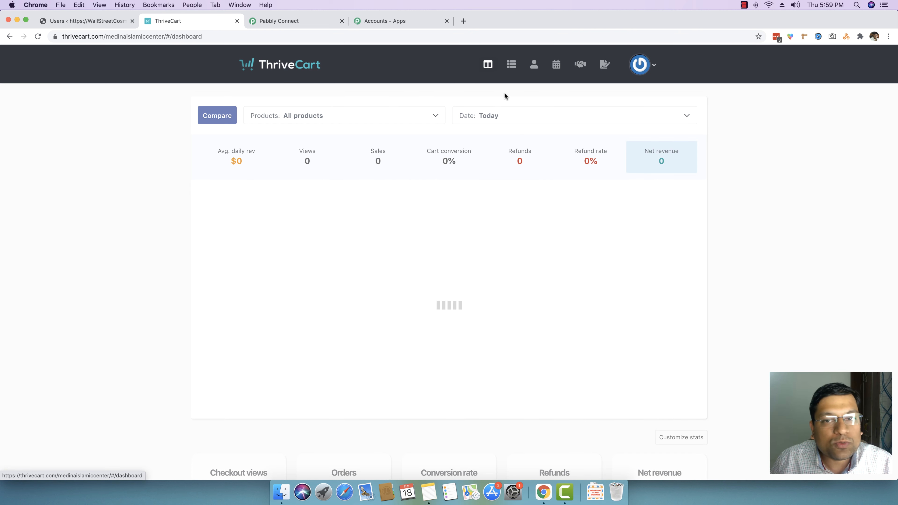
click(511, 65)
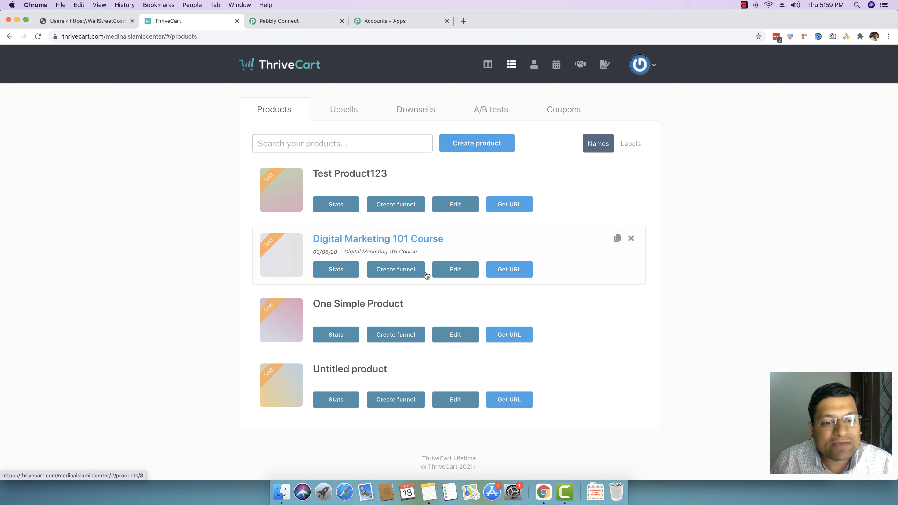
click(516, 273)
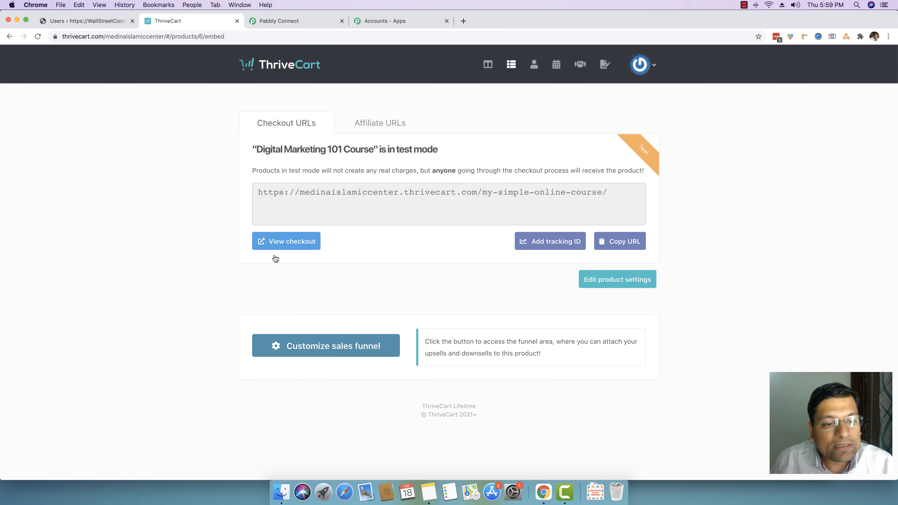
click(281, 243)
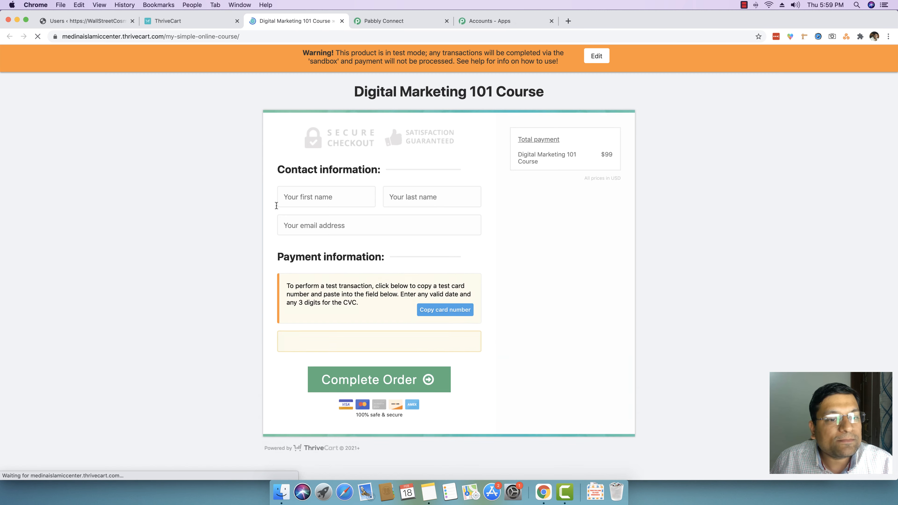
Step: Enter the customer's first and last name in the checkout contact information
click(310, 196)
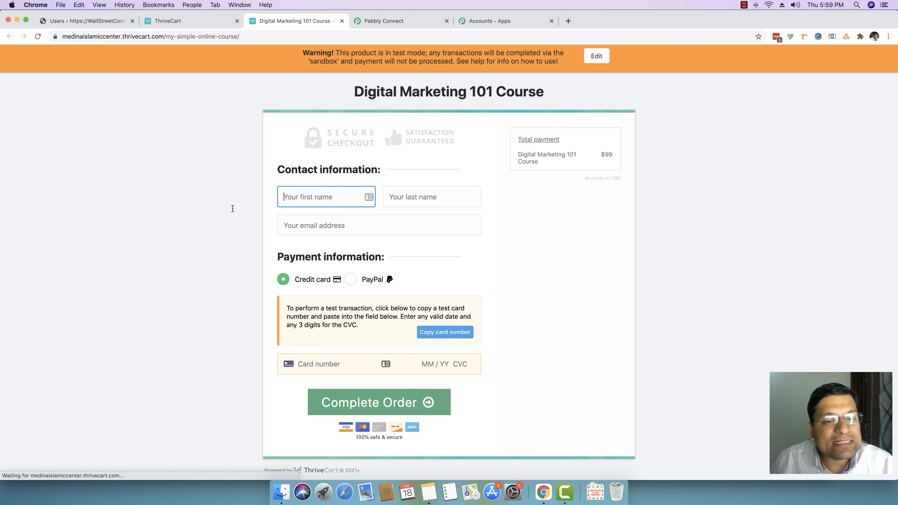
click(86, 22)
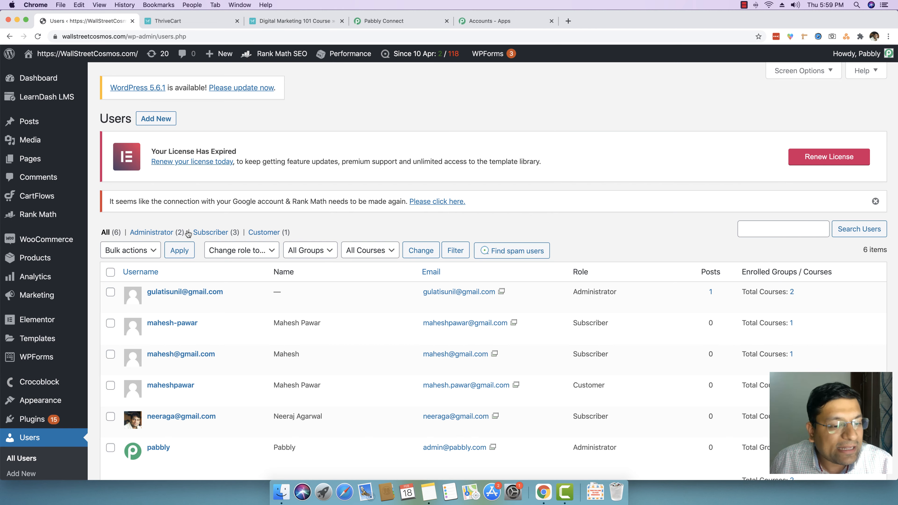
scroll(264, 228, down, 3)
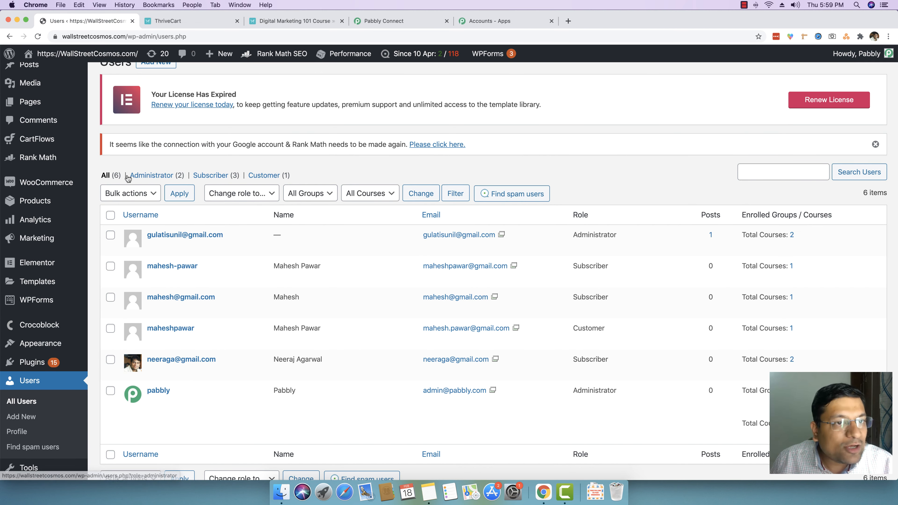
click(272, 23)
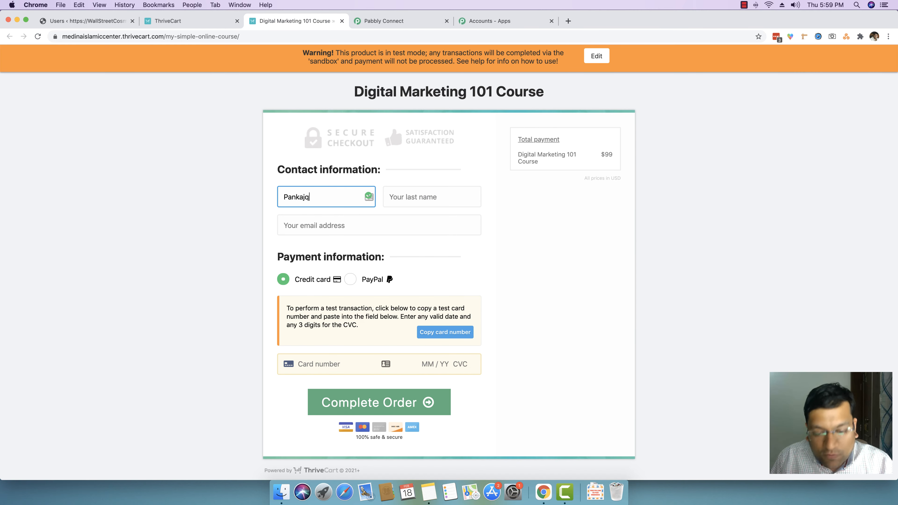
key(Tab)
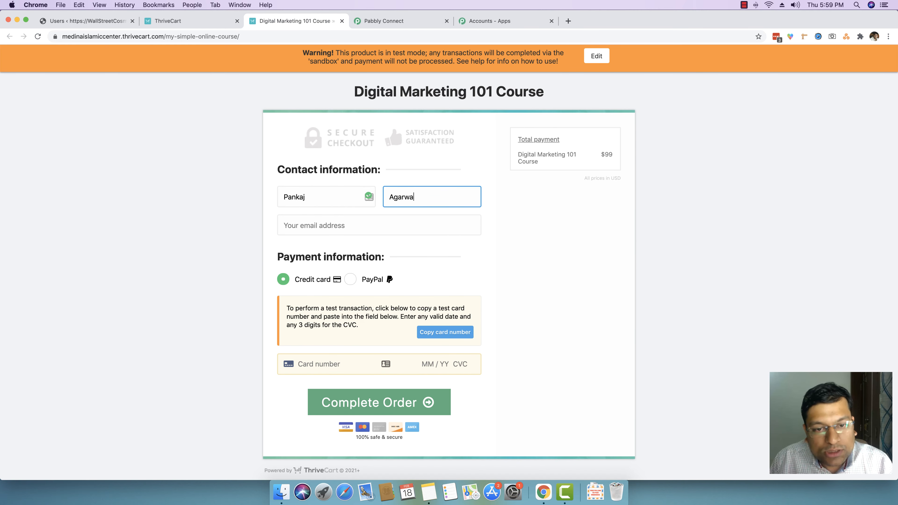
Step: Fill in the customer's e-mail address on the checkout form
key(Tab)
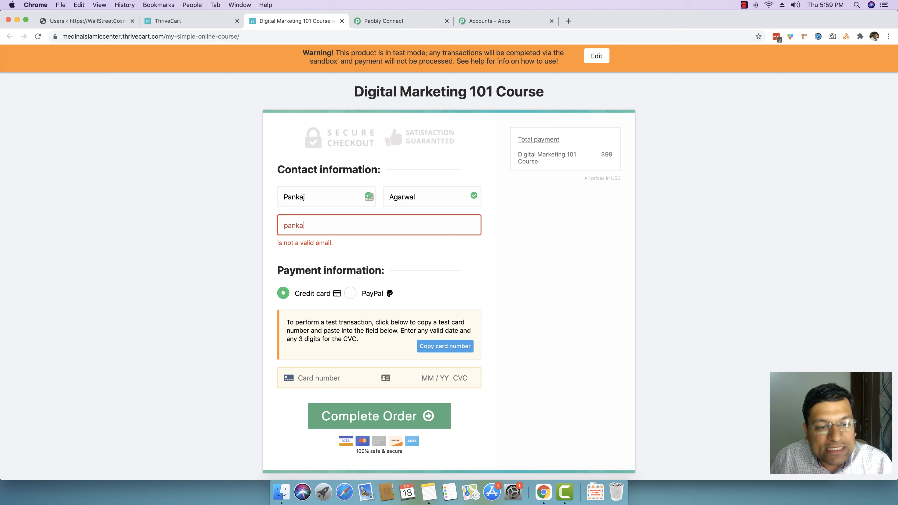
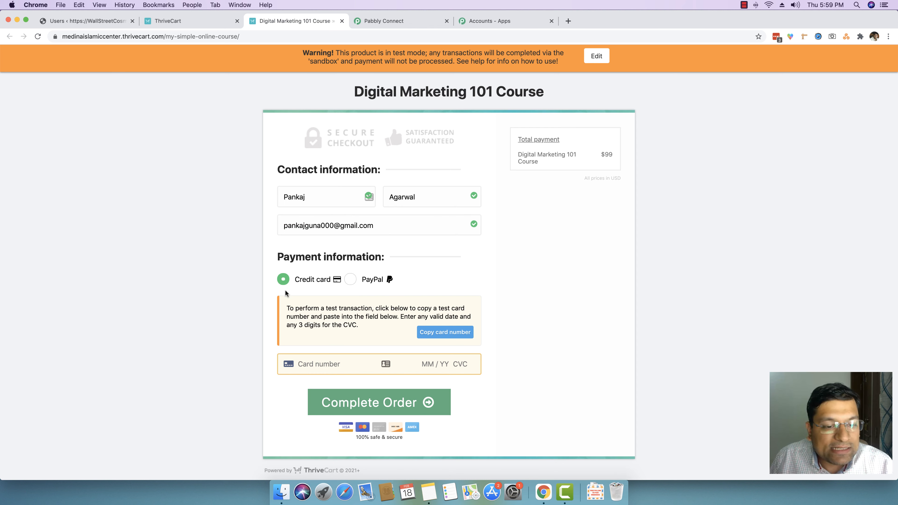
Step: Enter the test card number, expiry date and CVC, and complete the order
click(320, 364)
text(42424242424242421222344)
click(399, 403)
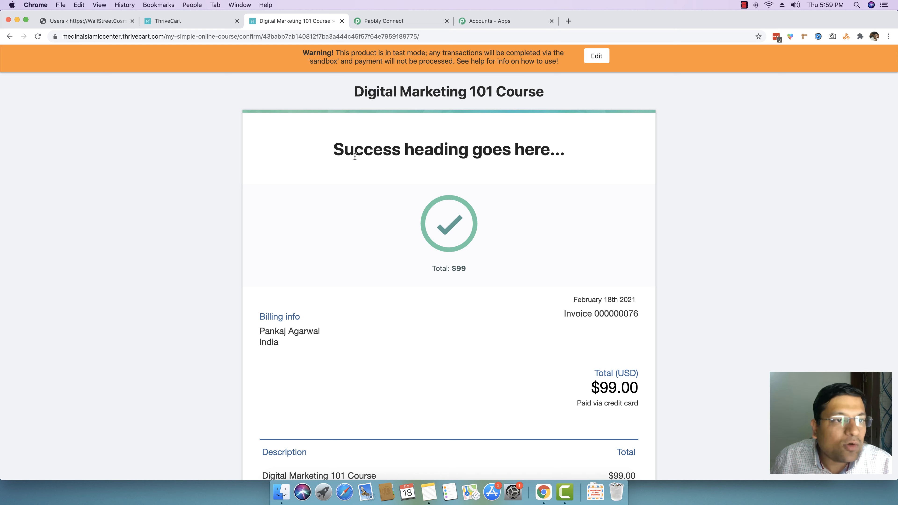
Step: Reload the WordPress Users list to check for the new customer
click(94, 20)
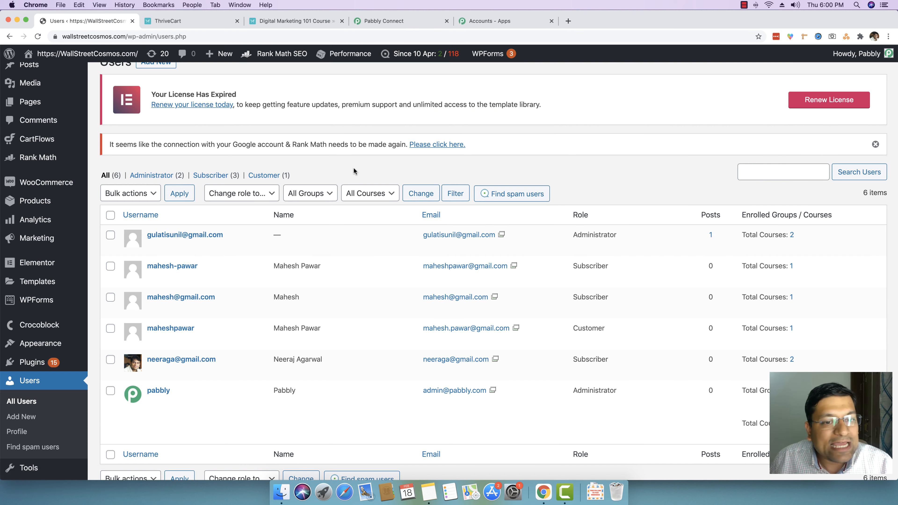
right_click(369, 163)
click(400, 189)
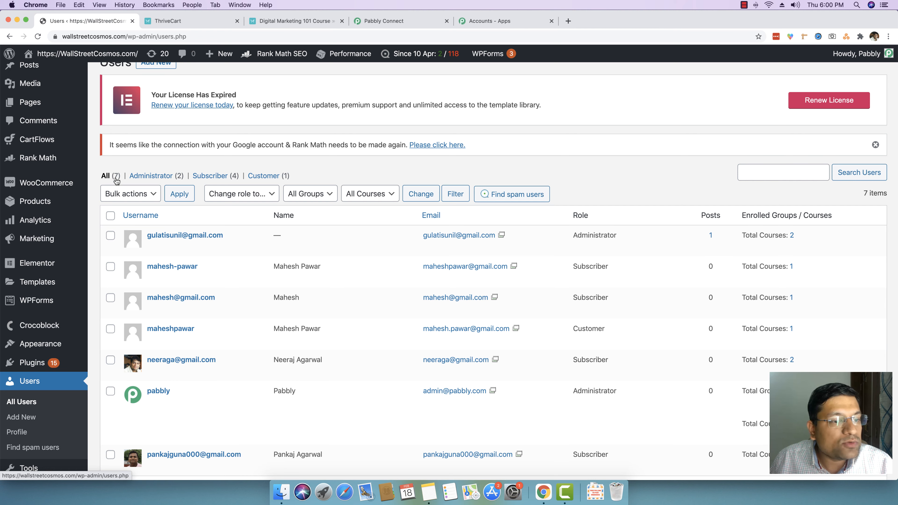
Step: Open the new customer's enrolled courses list and review the courses assigned to them
scroll(184, 212, down, 3)
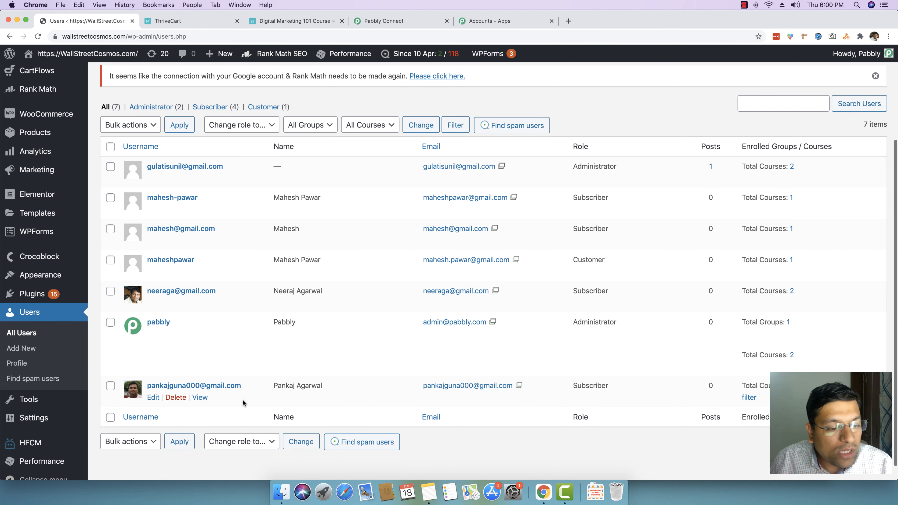
drag(249, 386, 284, 397)
click(292, 390)
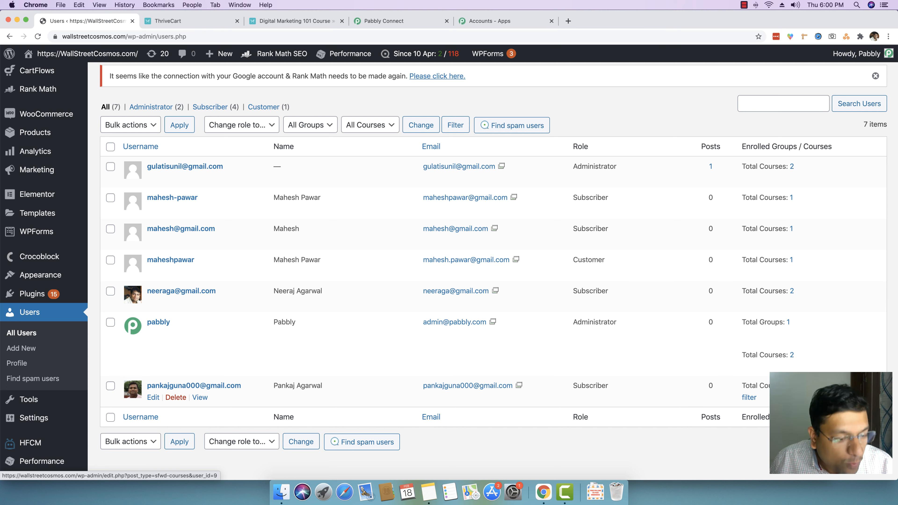
click(790, 386)
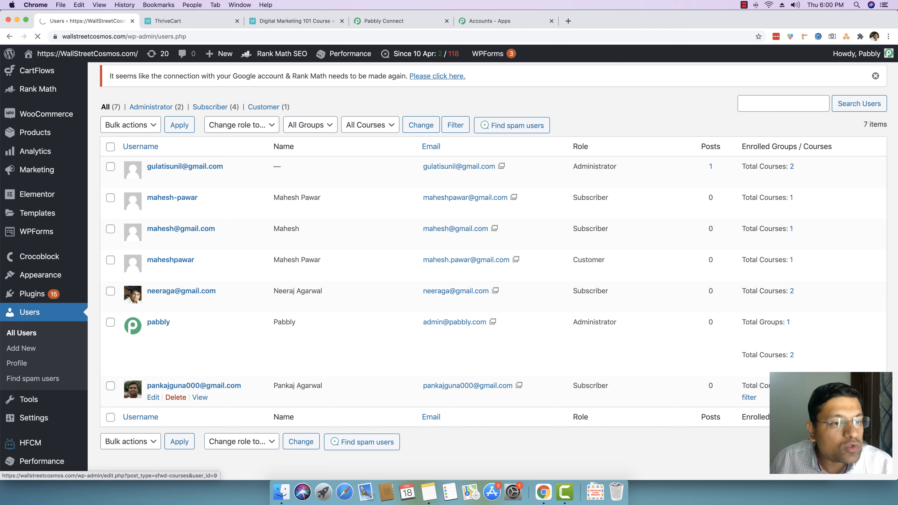
scroll(275, 361, down, 3)
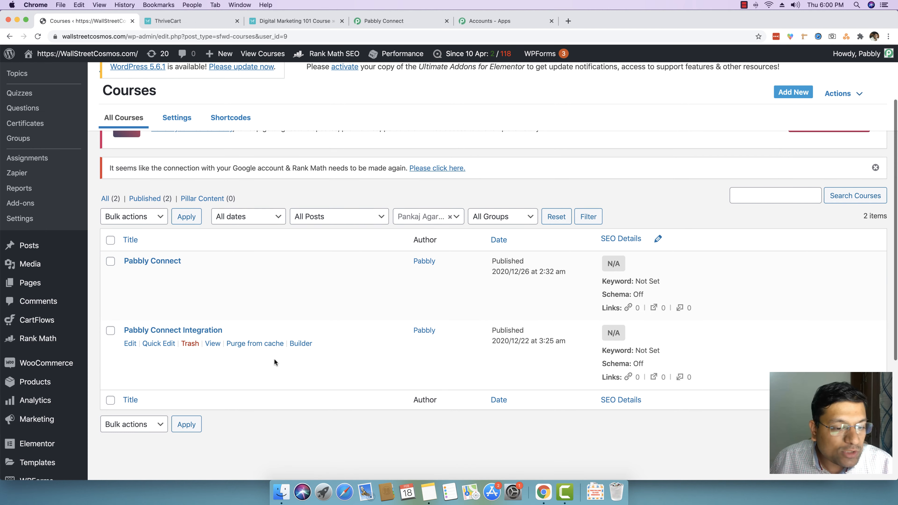
drag(243, 330, 123, 330)
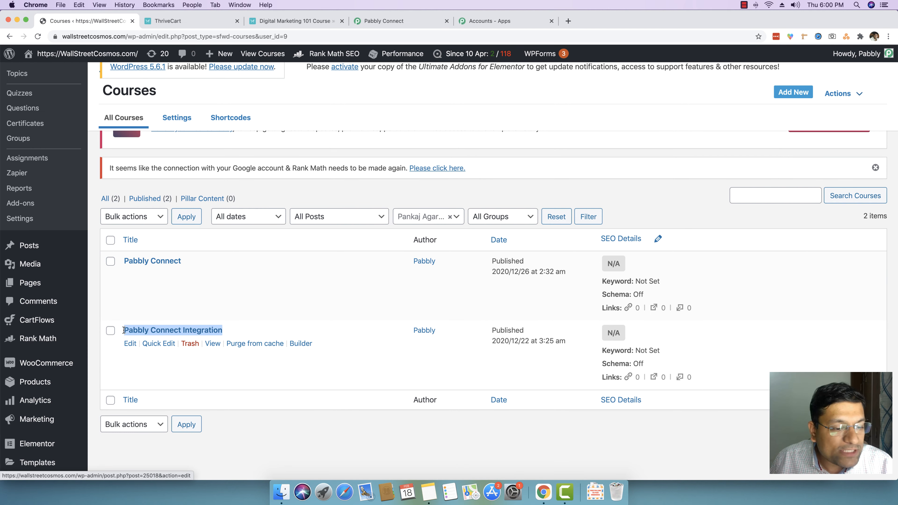
click(252, 331)
drag(193, 262, 124, 261)
click(197, 260)
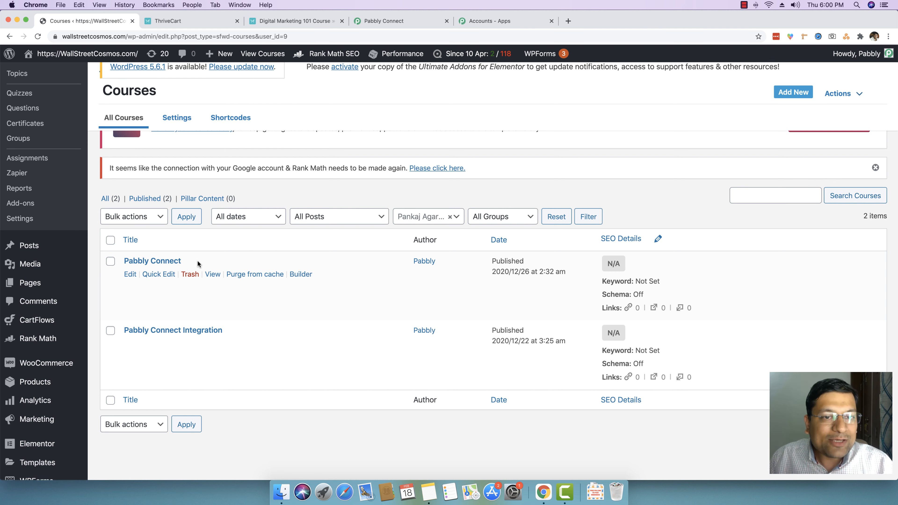
Step: Return to the ThriveCart to LearnDash workflow in Pabbly Connect to review it
click(285, 21)
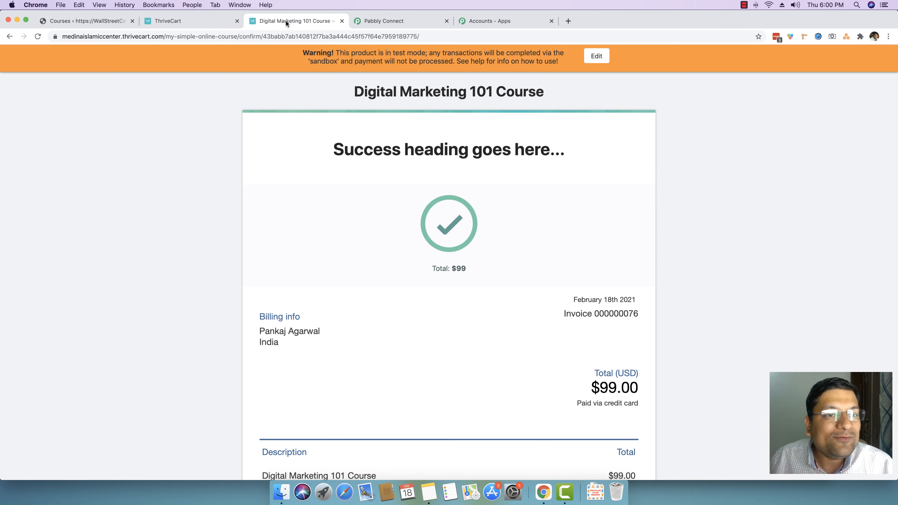
click(423, 24)
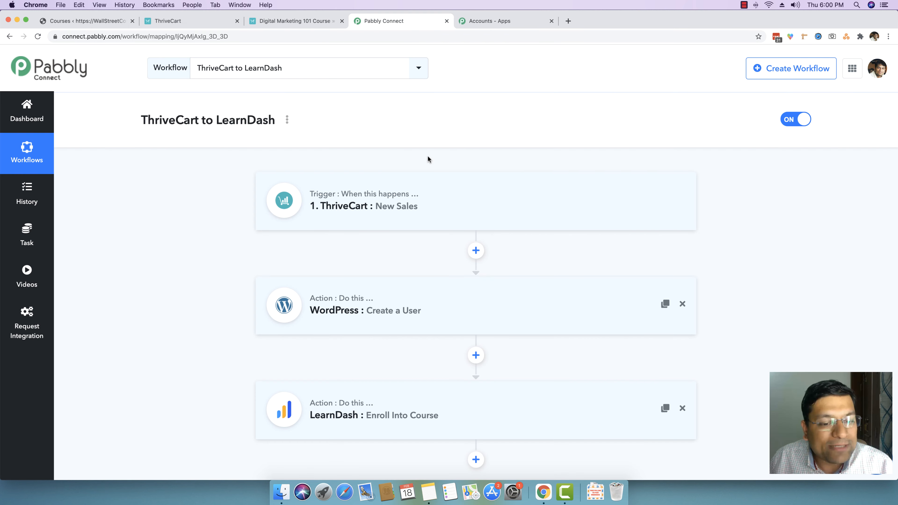
scroll(224, 205, down, 1)
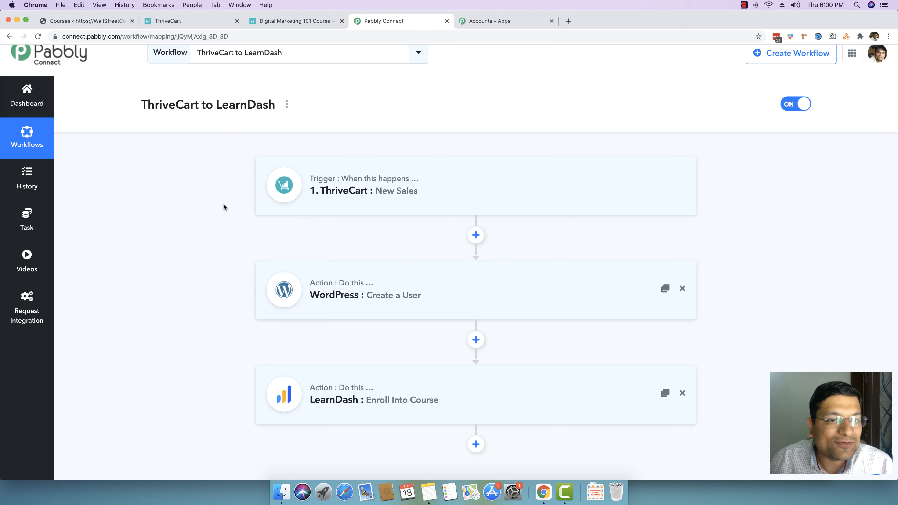
click(743, 5)
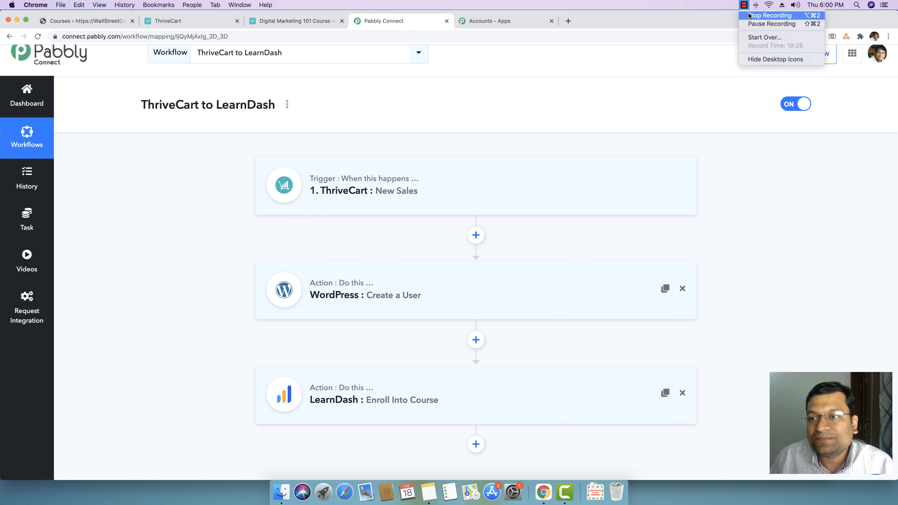